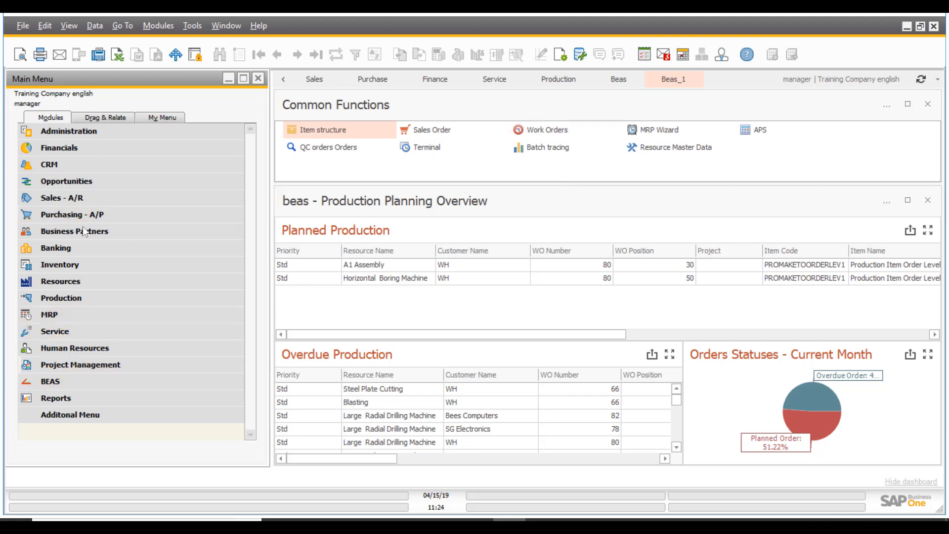
# - Check in the Add-On Manager that the B1 Usability Package add-on is connected, and close the manager
pyautogui.click(76, 129)
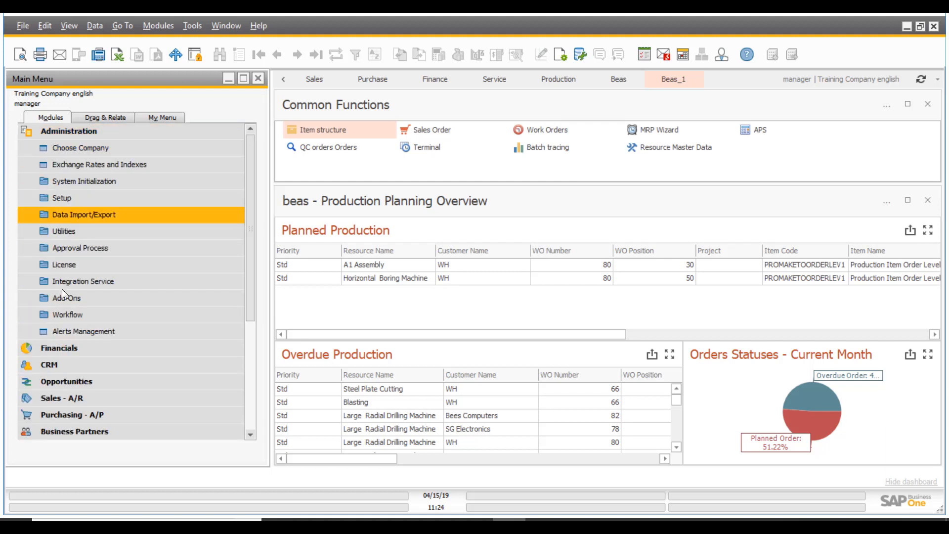
pyautogui.click(78, 298)
pyautogui.click(117, 319)
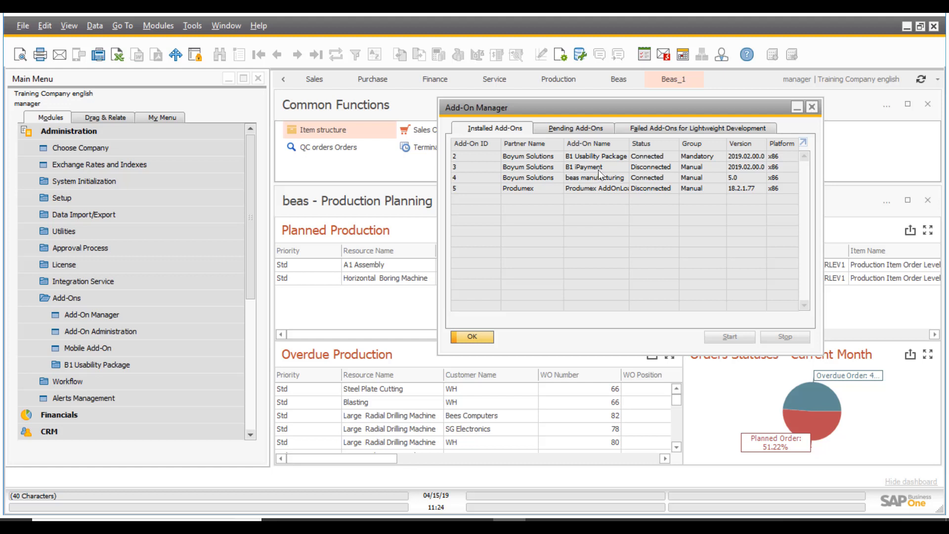
pyautogui.click(606, 156)
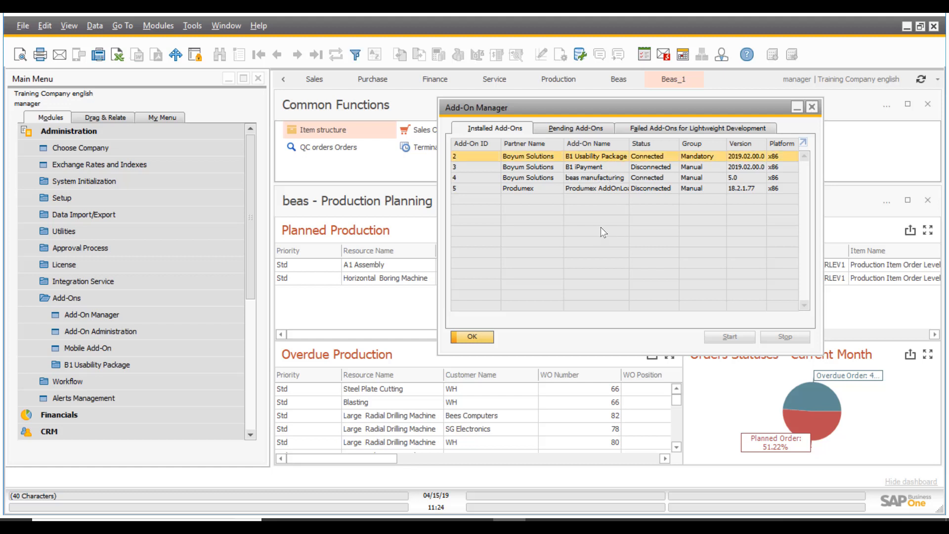
pyautogui.click(485, 338)
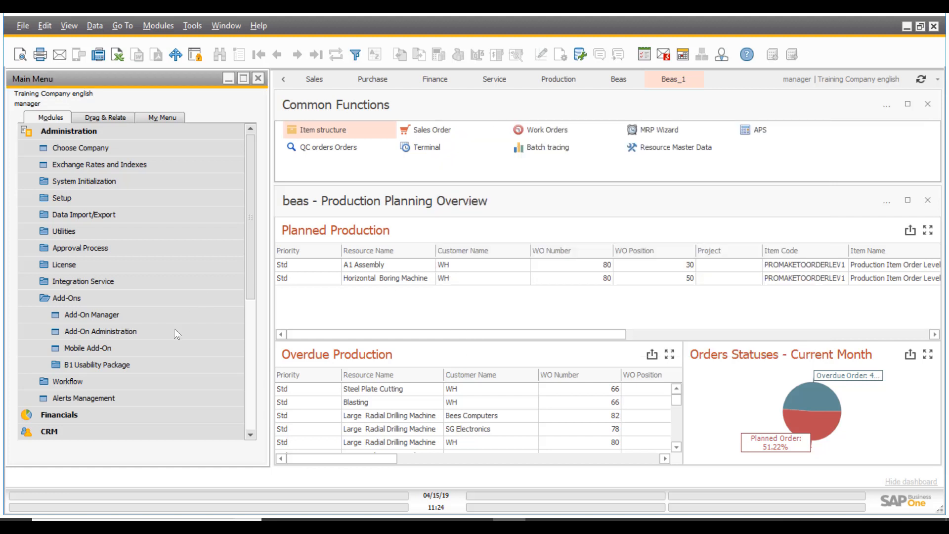
# - Review the enabled modules in B1 Usability Config, including the beas Usability Extension, and accept the settings
pyautogui.click(121, 364)
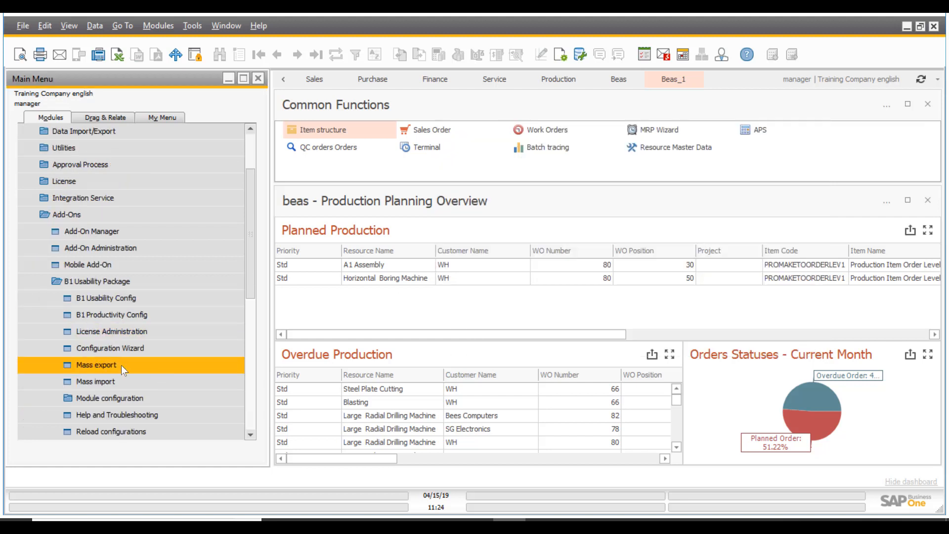
pyautogui.click(130, 298)
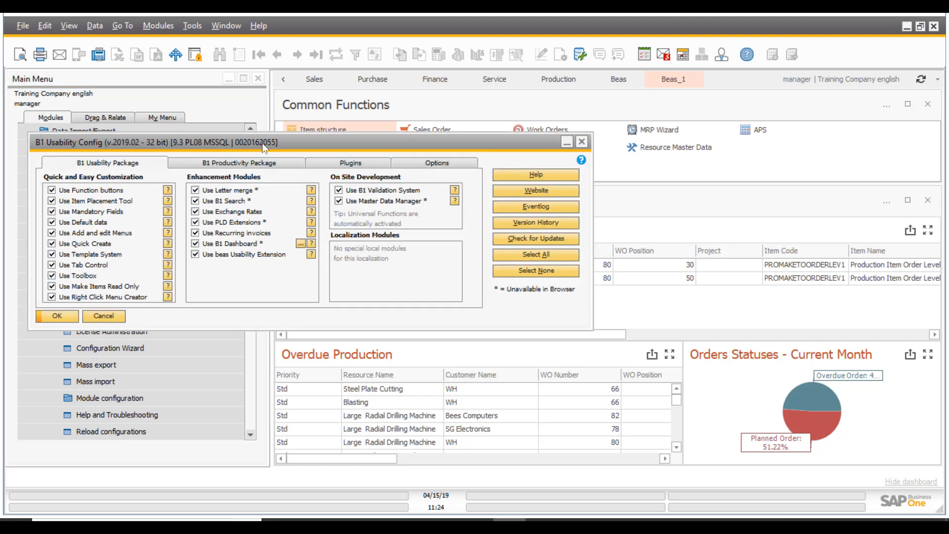
pyautogui.moveTo(291, 141); pyautogui.dragTo(346, 143)
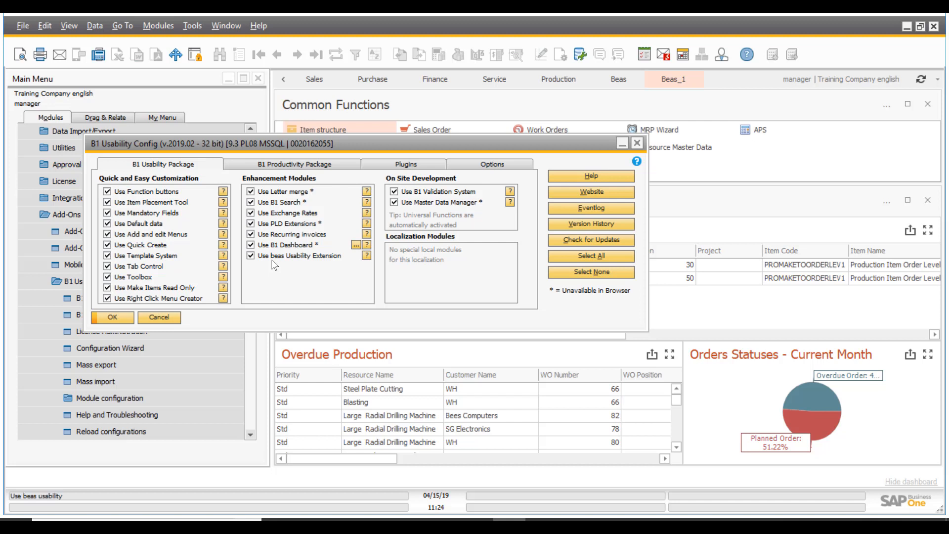
pyautogui.click(124, 319)
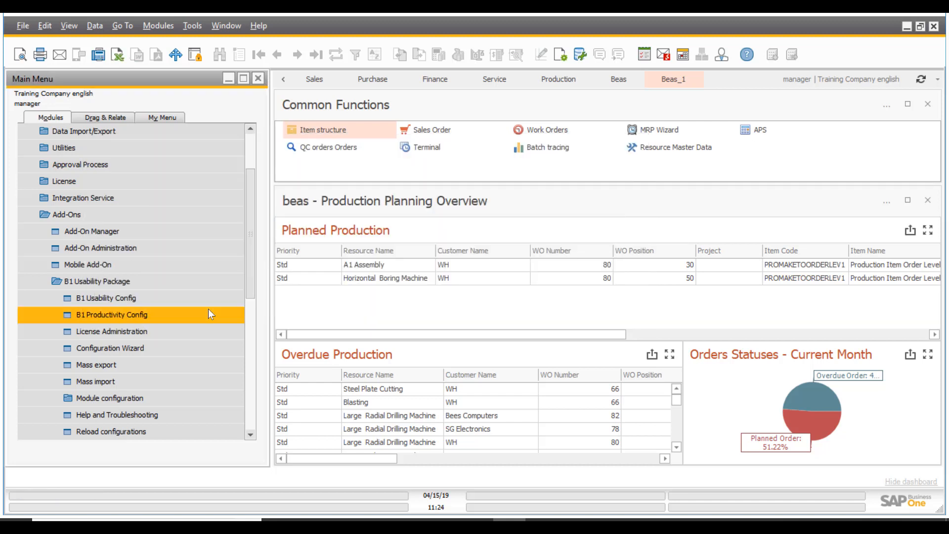
# - Collapse the Administration module and open the Item report from the BEAS master data
pyautogui.moveTo(251, 271); pyautogui.dragTo(205, 160)
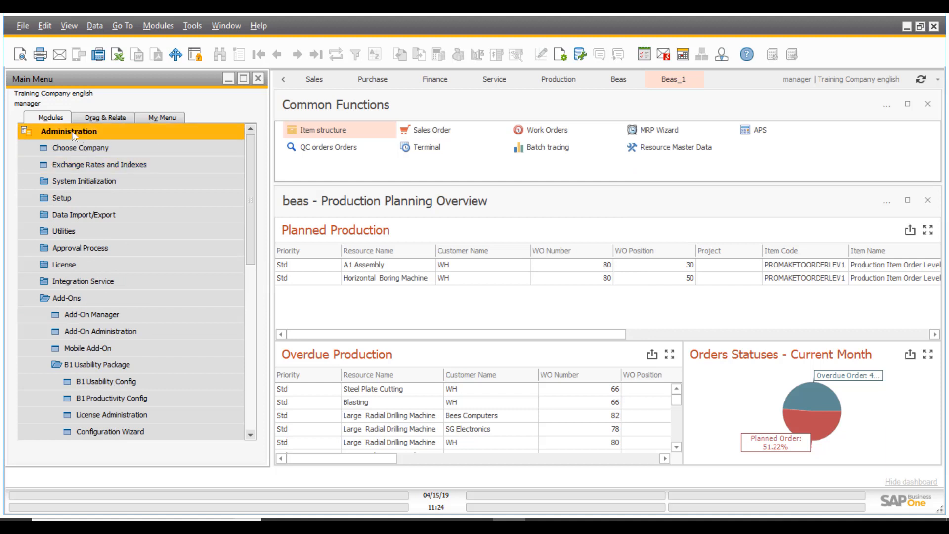
pyautogui.click(77, 132)
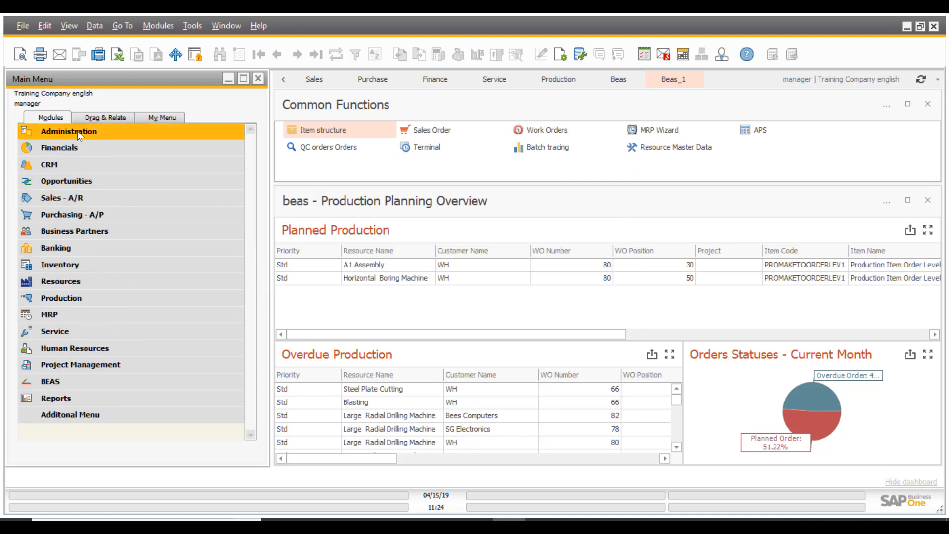
pyautogui.click(65, 383)
pyautogui.click(88, 299)
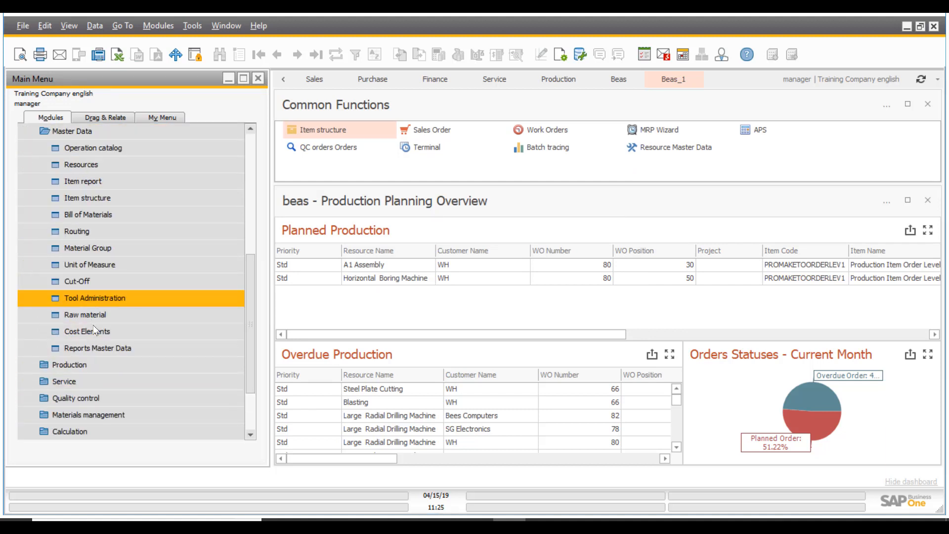
pyautogui.click(102, 180)
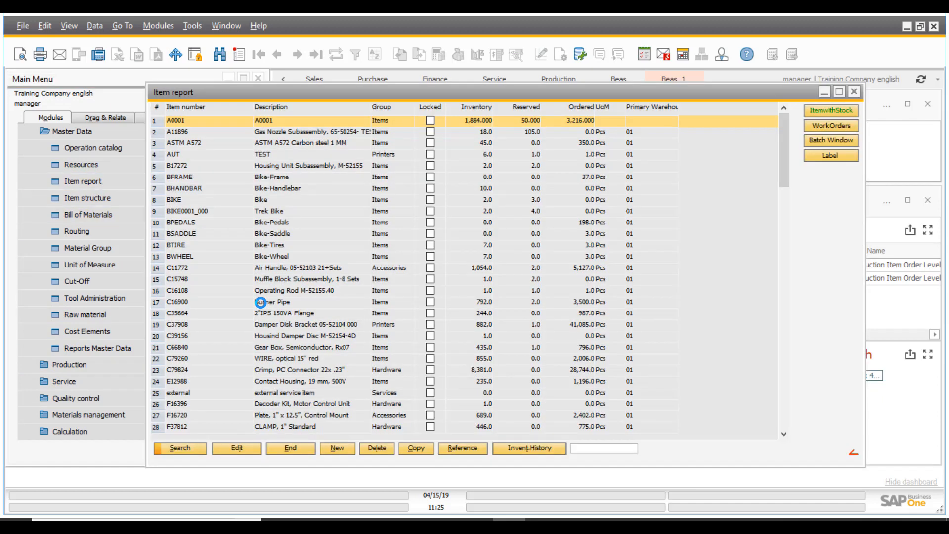
pyautogui.moveTo(579, 90); pyautogui.dragTo(533, 85)
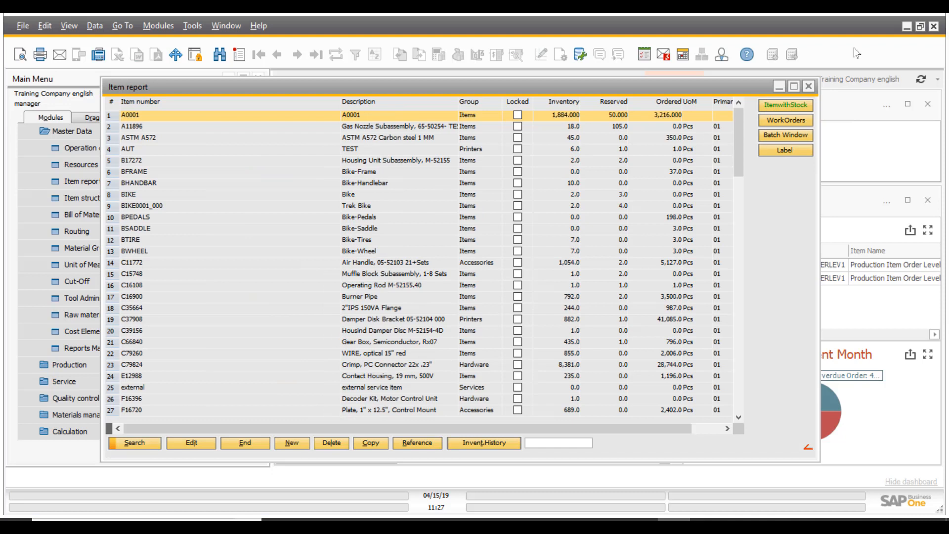
# - Try the ItemwithStock function on the item report and restore the Default template
pyautogui.click(781, 105)
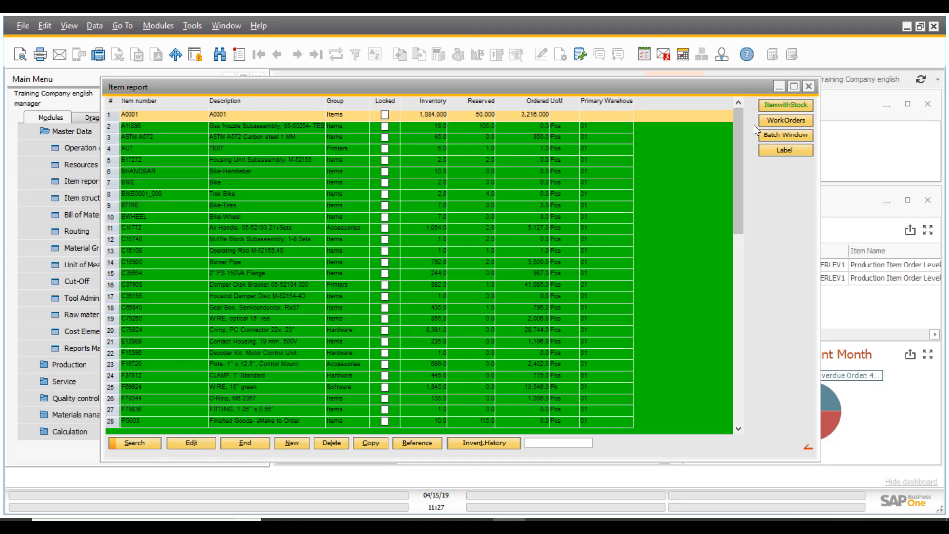
pyautogui.rightClick(765, 187)
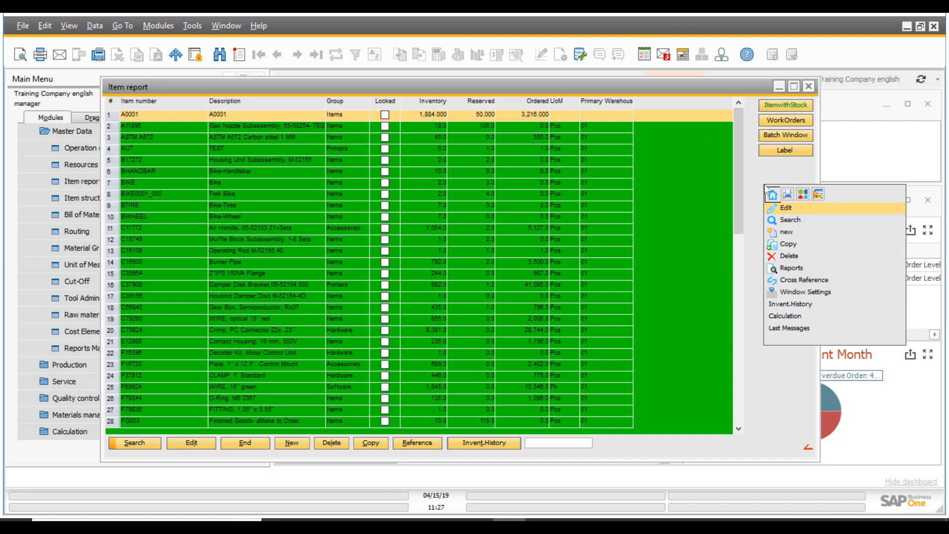
pyautogui.click(804, 195)
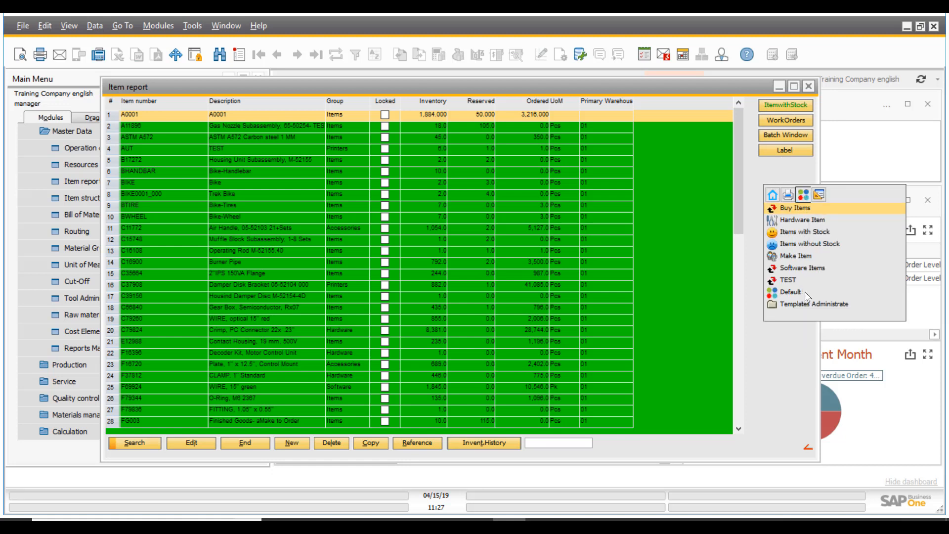
pyautogui.click(790, 290)
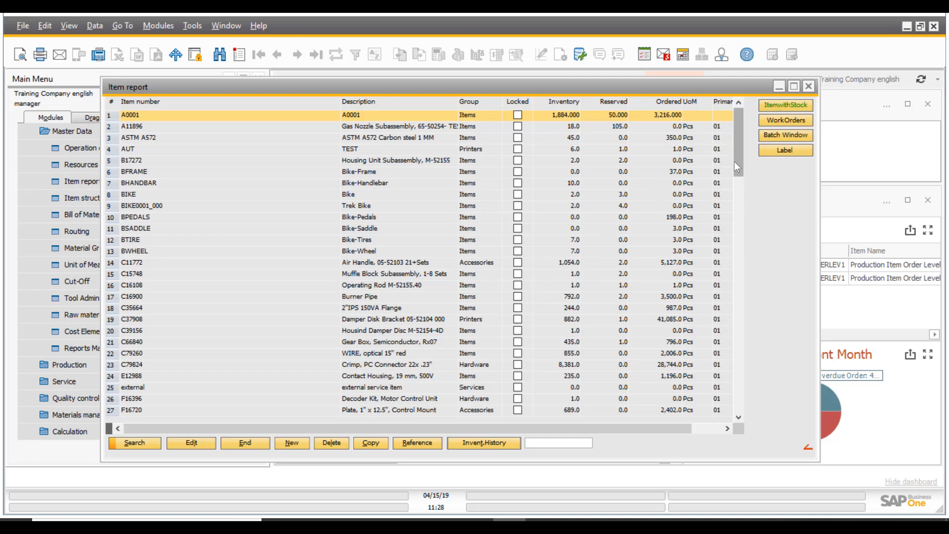
# - Select item PROMAKETOMIXLEV1, view its work orders and the list of all batches, and close both windows
pyautogui.moveTo(739, 199); pyautogui.dragTo(716, 279)
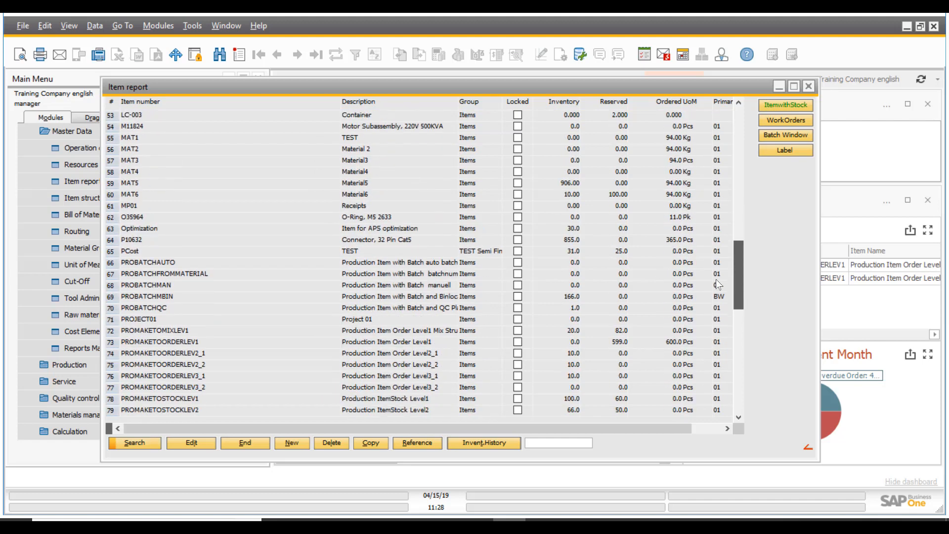
pyautogui.click(193, 354)
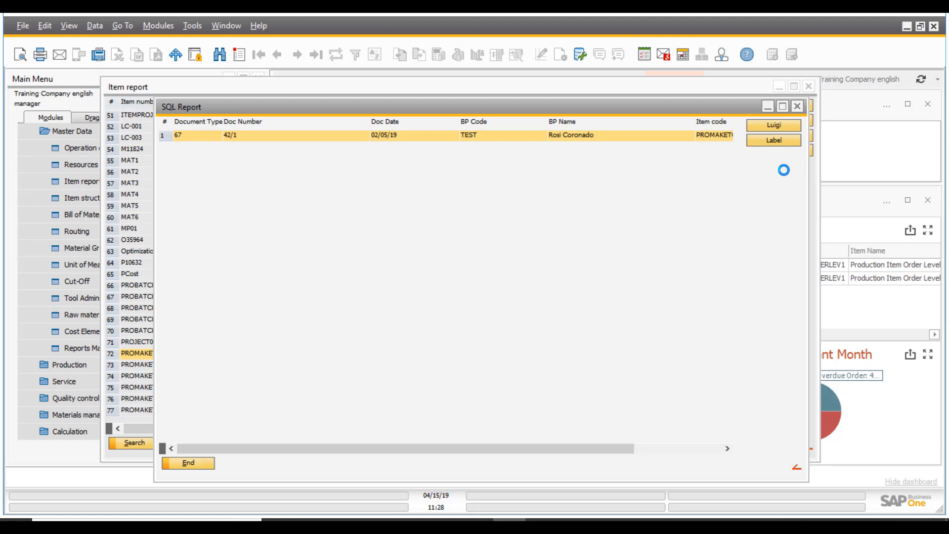
pyautogui.click(799, 105)
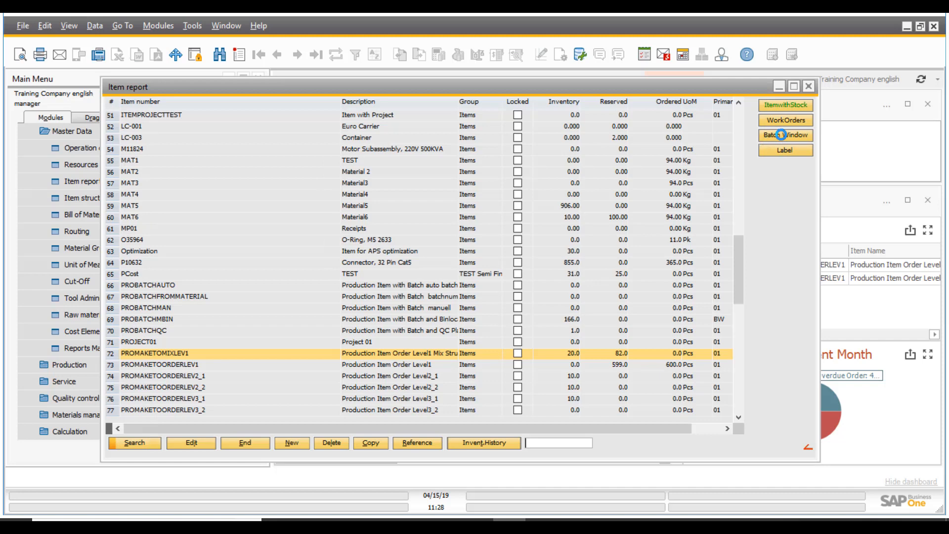
pyautogui.click(781, 134)
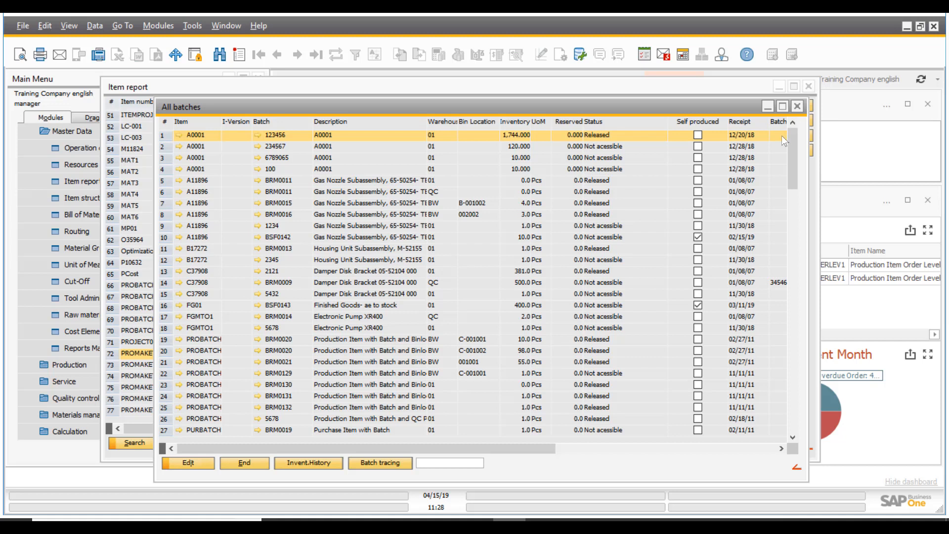
pyautogui.click(797, 106)
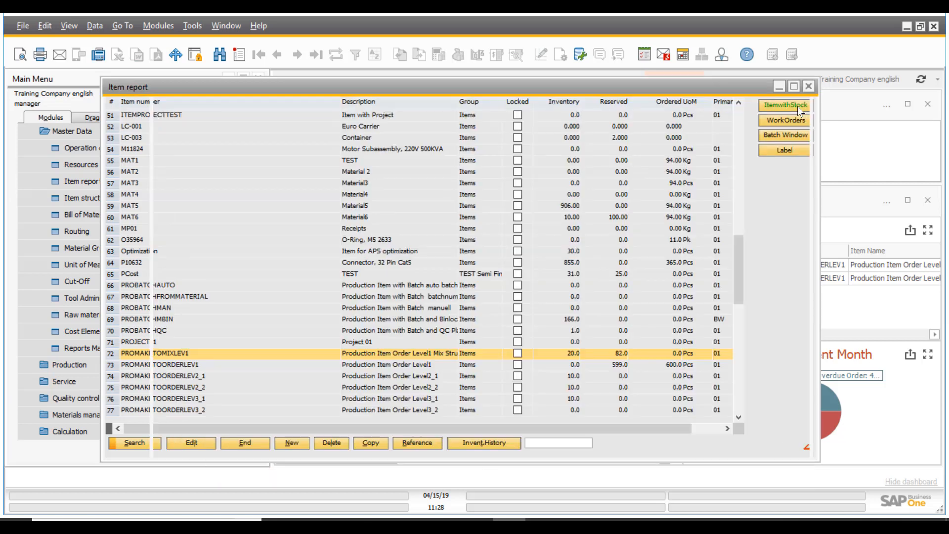
# - Generate a label preview for PROMAKETOMIXLEV1 with pallet number 12345, batch number 45654 and quantity 10, and close the preview
pyautogui.click(787, 149)
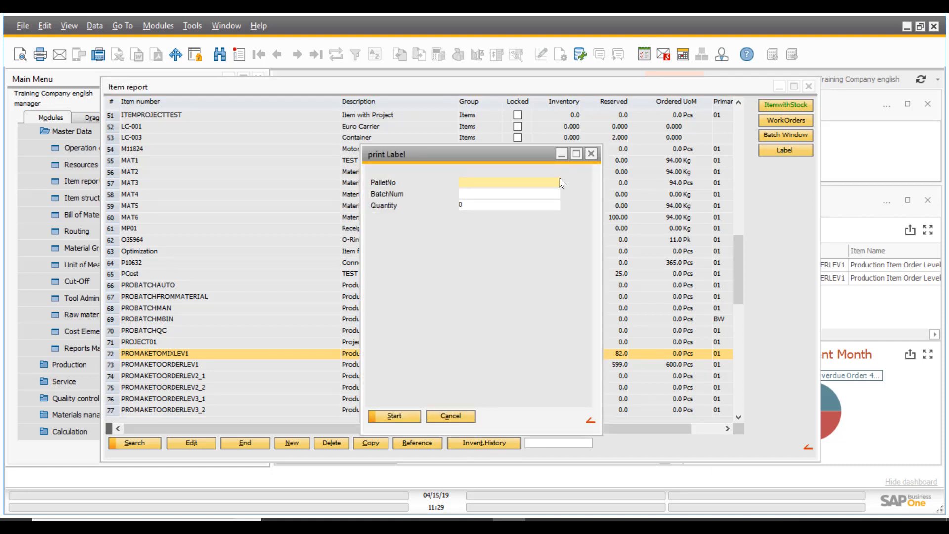
pyautogui.write('12345')
pyautogui.click(499, 196)
pyautogui.write('45654')
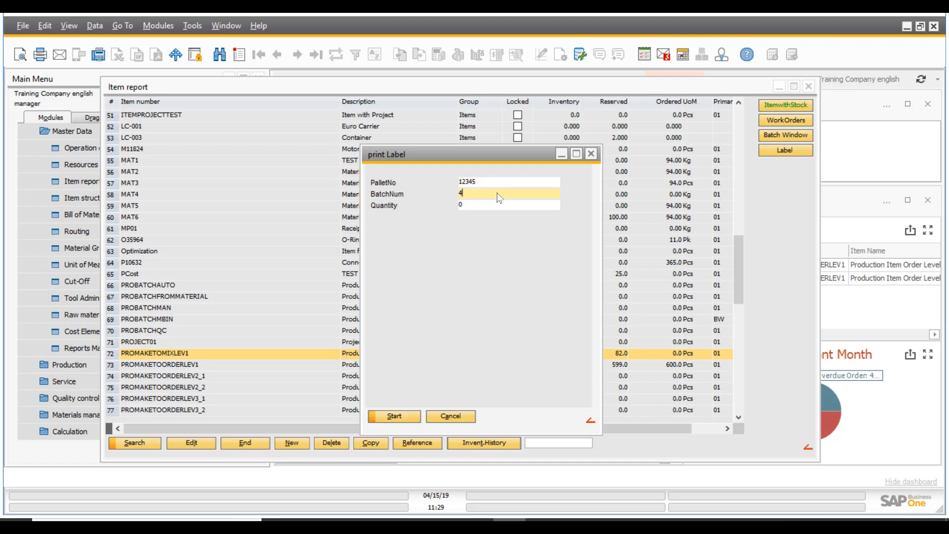
pyautogui.click(480, 206)
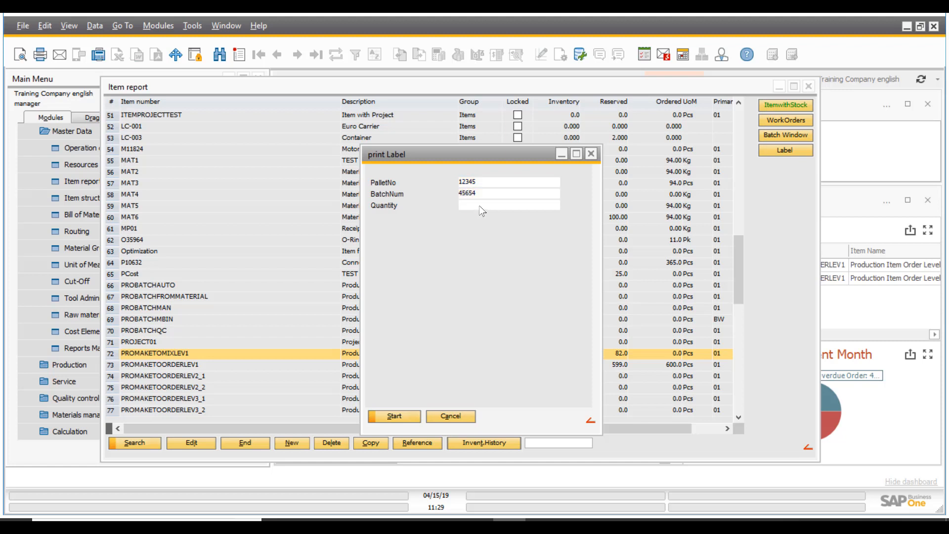
pyautogui.write('10')
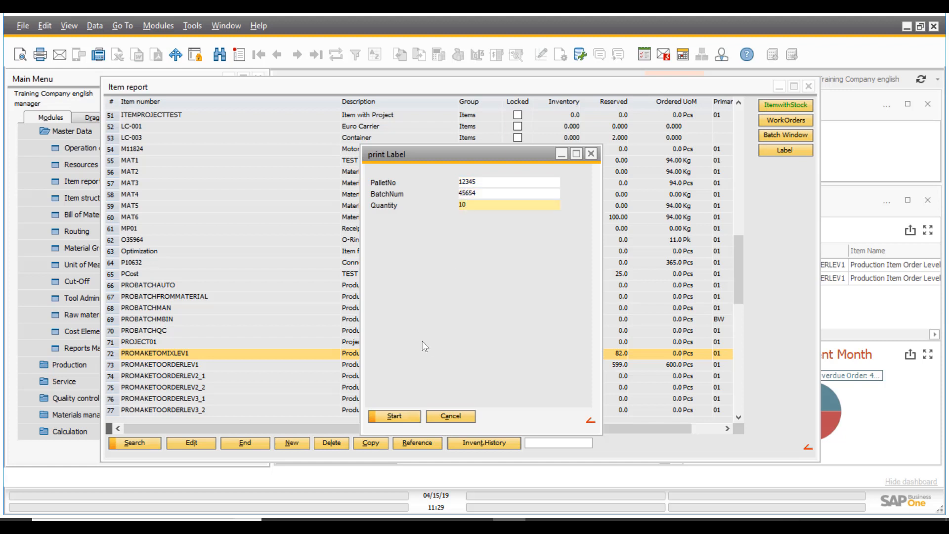
pyautogui.click(394, 416)
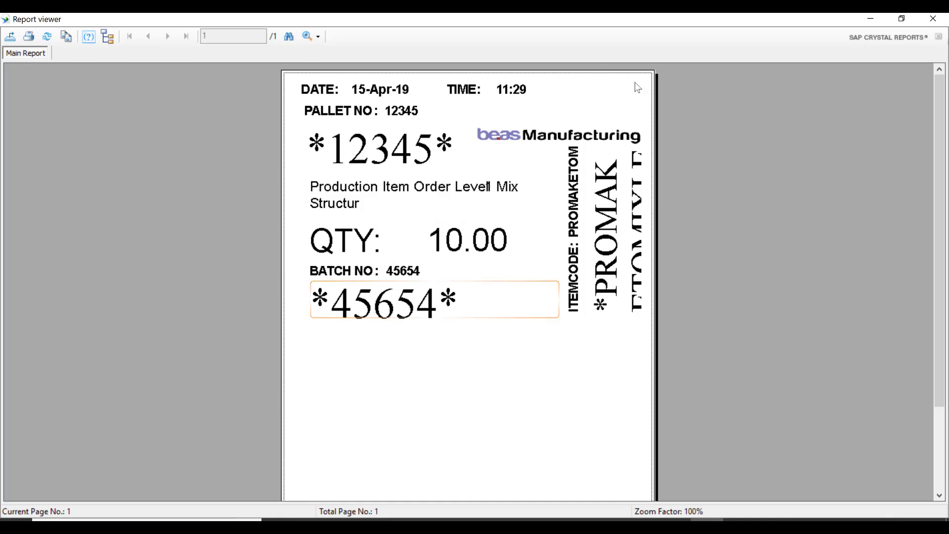
pyautogui.click(936, 20)
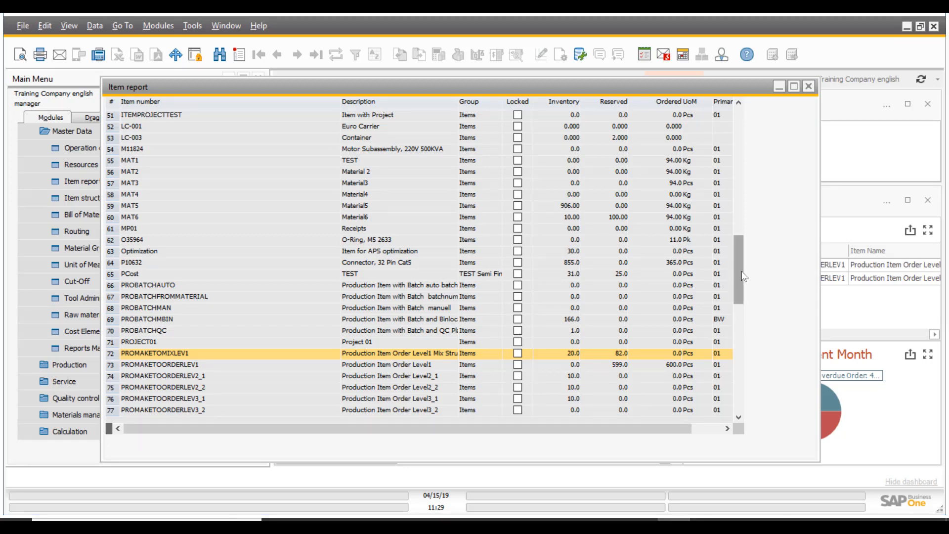
# - Examine the Beas Usability Extension Overview of the item report for its buttons, validations and universal functions, and close it
pyautogui.moveTo(737, 181); pyautogui.dragTo(737, 123)
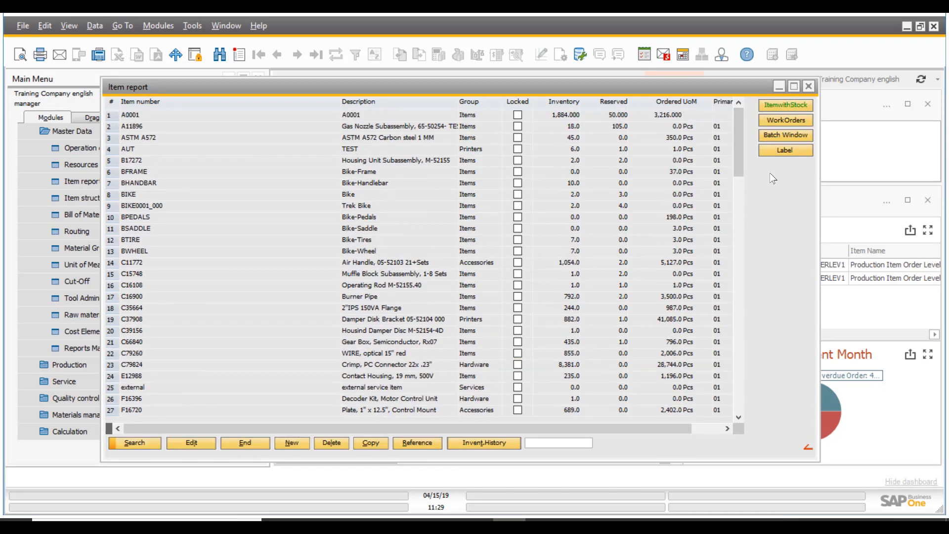
pyautogui.rightClick(766, 176)
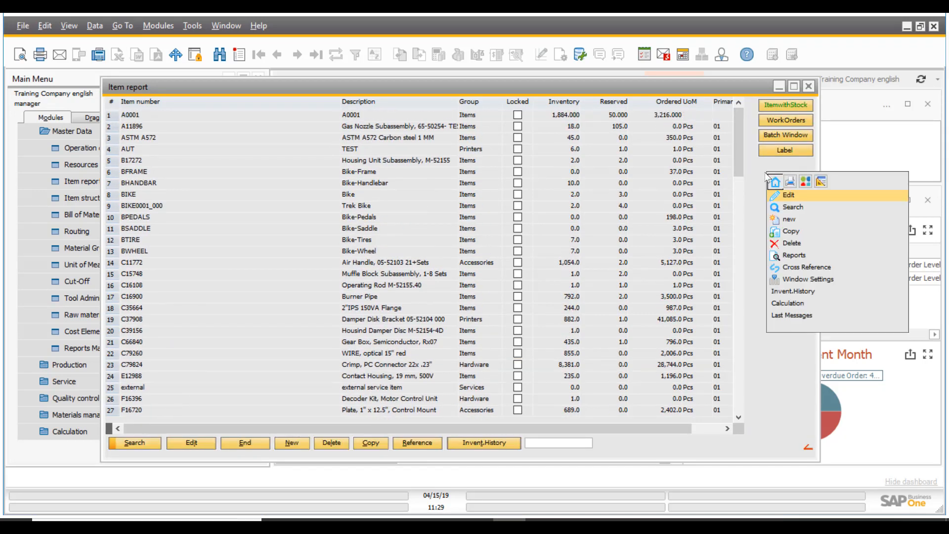
pyautogui.click(823, 182)
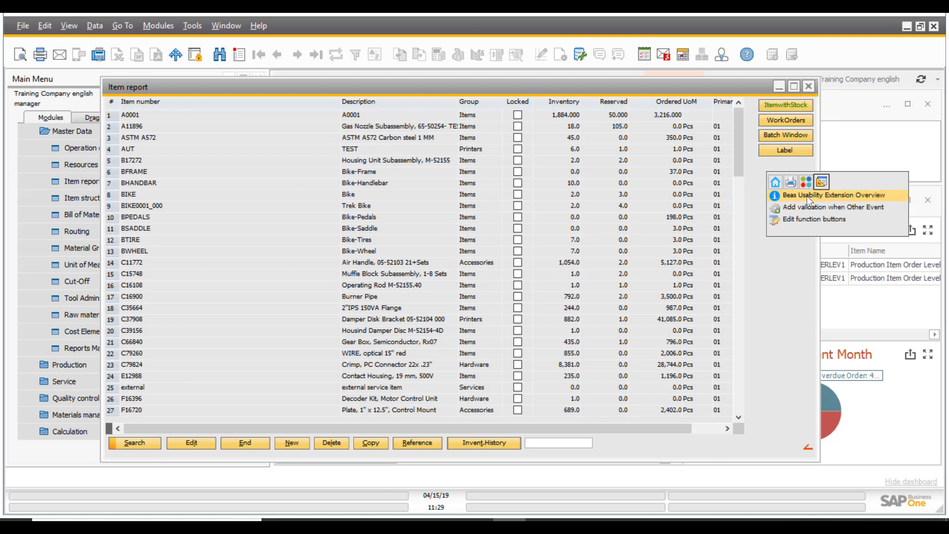
pyautogui.click(807, 195)
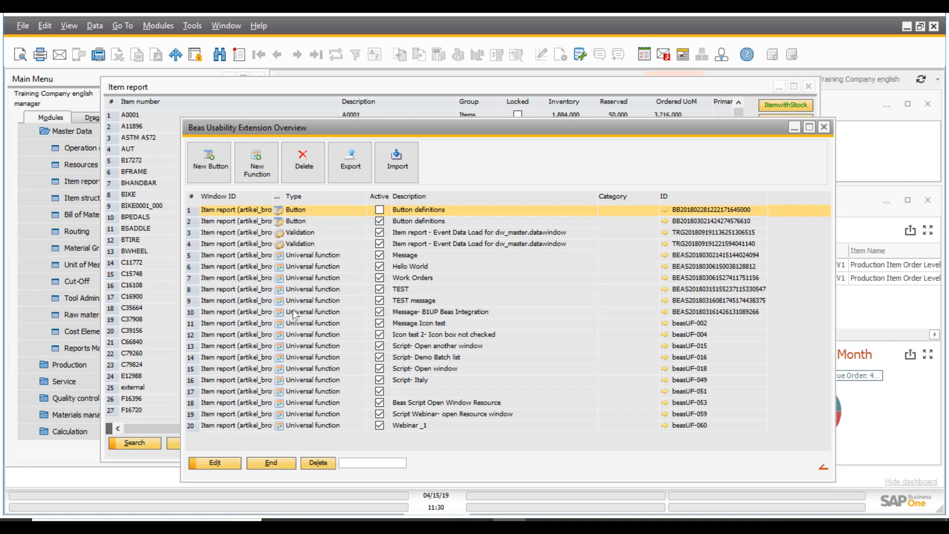
pyautogui.click(823, 127)
# - Open the function button definitions of the item report for editing
pyautogui.rightClick(769, 180)
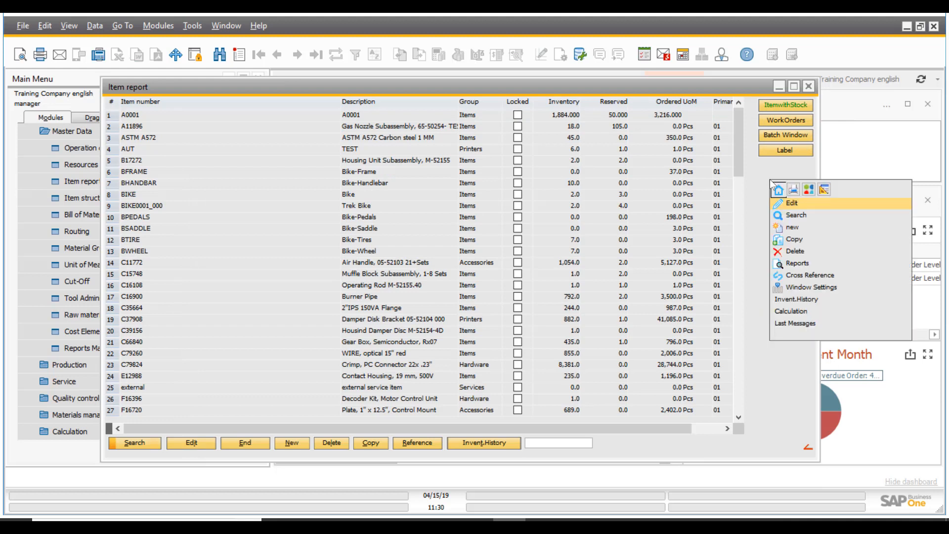
pyautogui.click(824, 190)
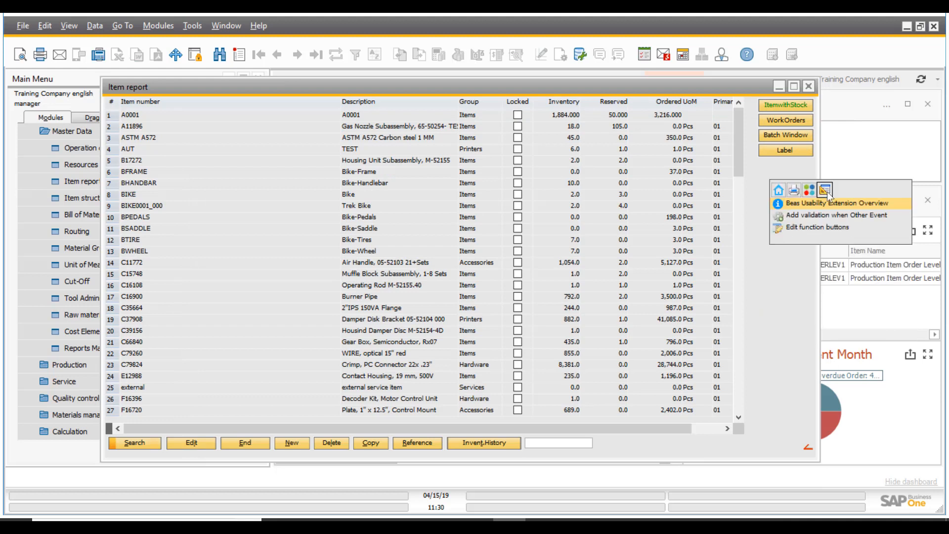
pyautogui.click(814, 227)
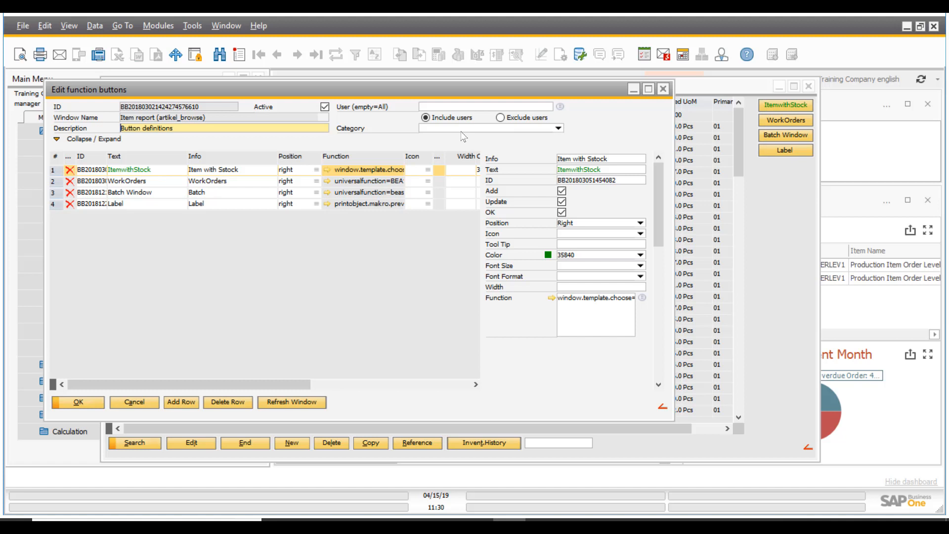
# - Inspect the template behind the ItemwithStock button and the SQL report behind the WorkOrders button, closing each window
pyautogui.click(134, 171)
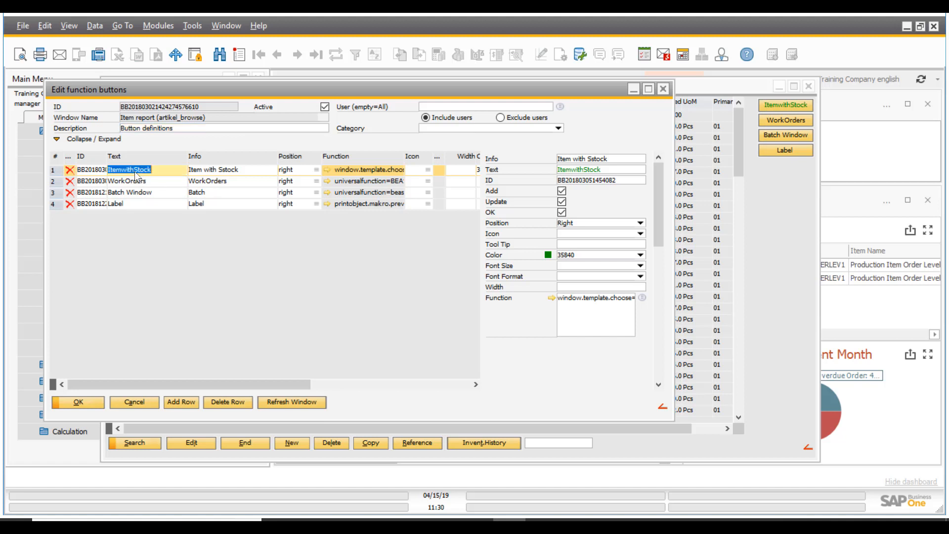
pyautogui.click(553, 298)
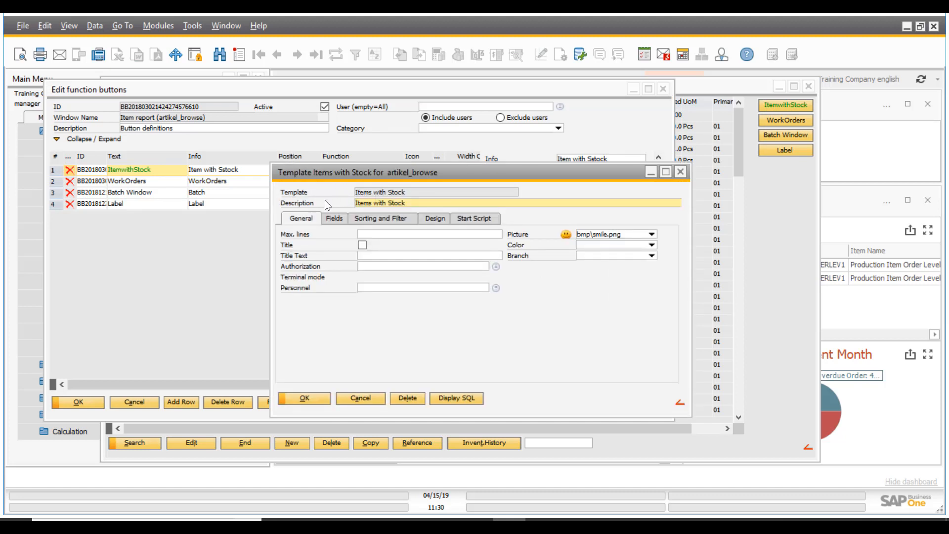
pyautogui.click(682, 171)
pyautogui.click(152, 181)
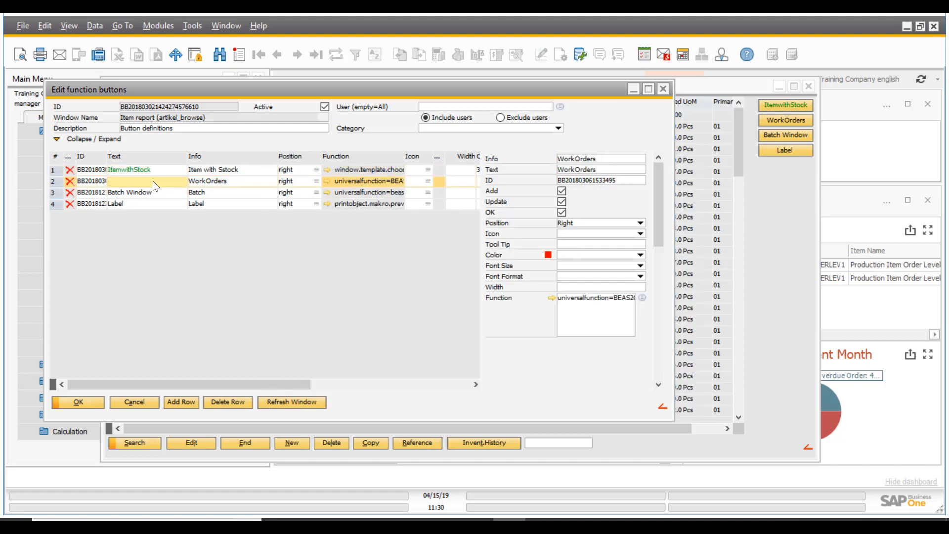
pyautogui.click(551, 301)
pyautogui.click(550, 299)
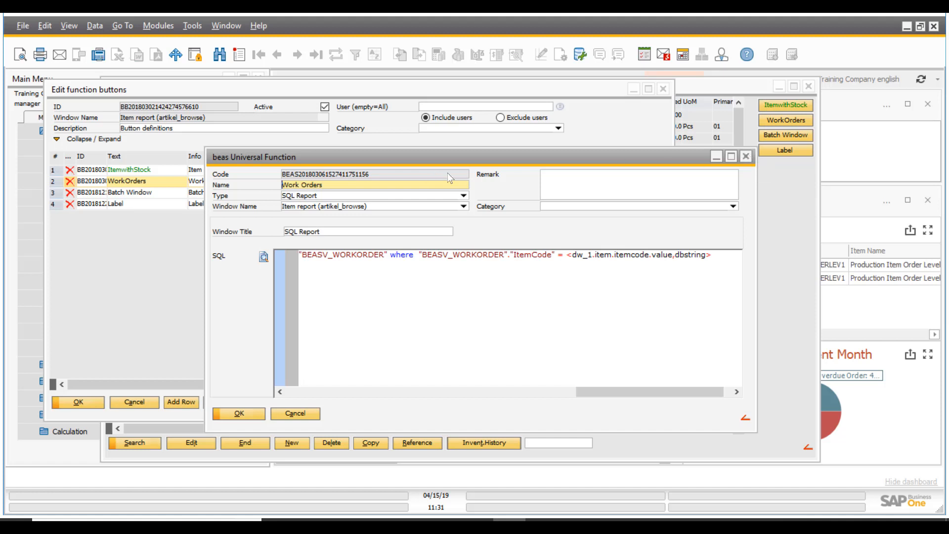
pyautogui.click(748, 158)
# - Inspect the script behind the Batch Window button and the print macro behind the Label button, closing each window
pyautogui.click(178, 193)
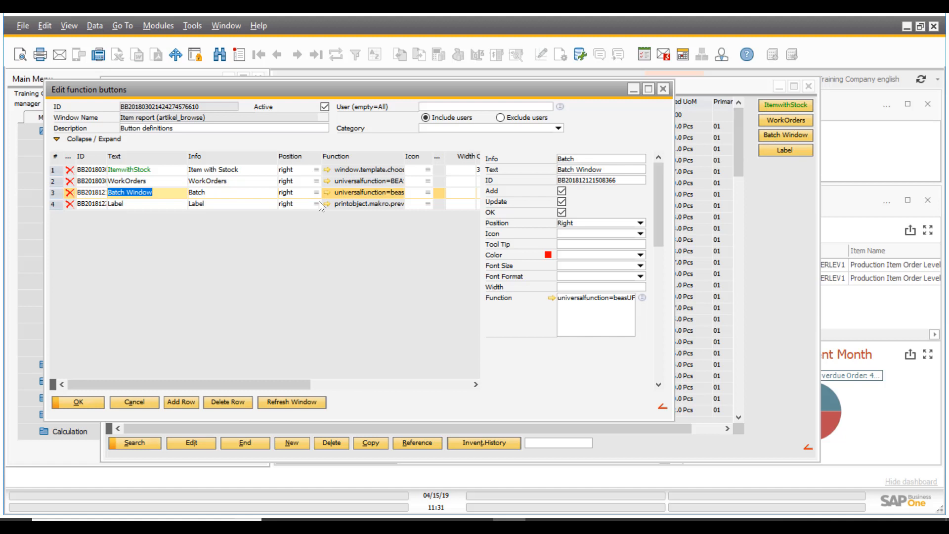
pyautogui.click(552, 298)
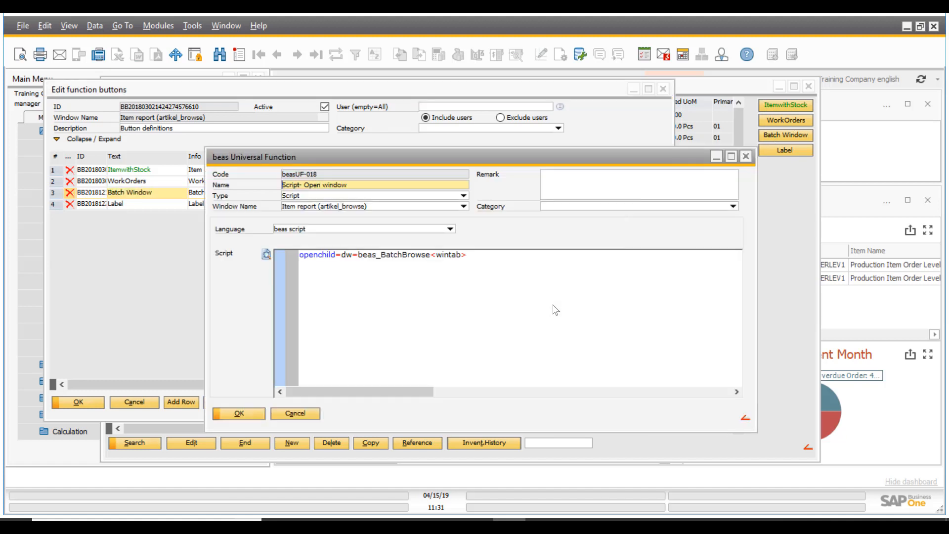
pyautogui.click(746, 158)
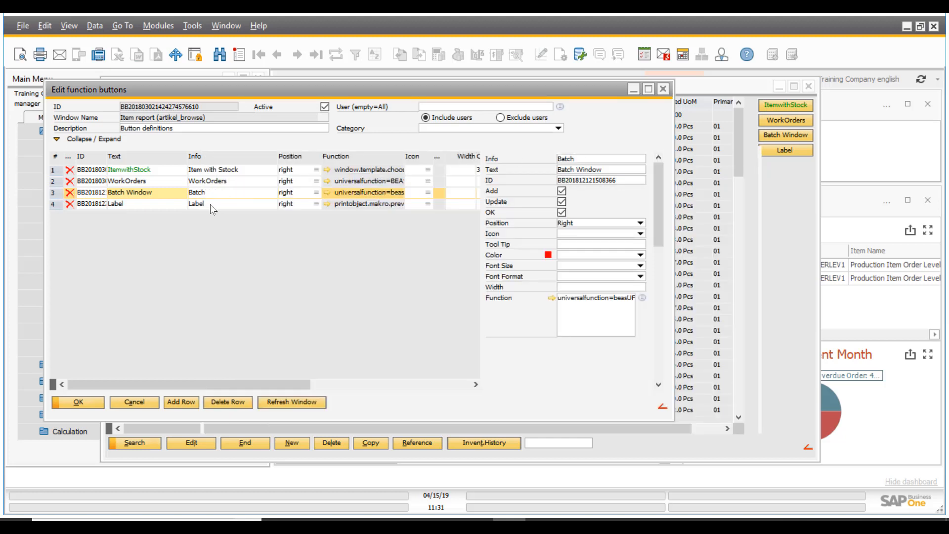
pyautogui.click(159, 205)
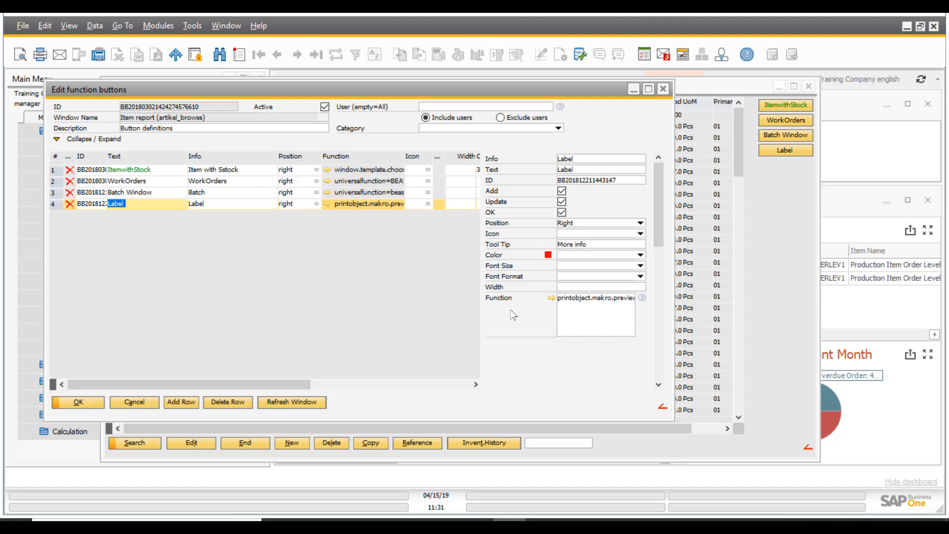
pyautogui.click(552, 297)
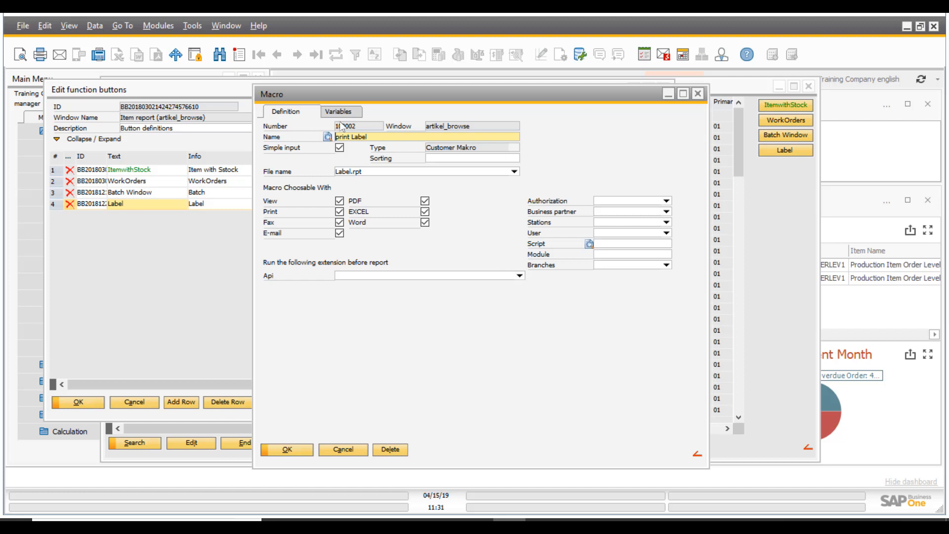
pyautogui.click(697, 94)
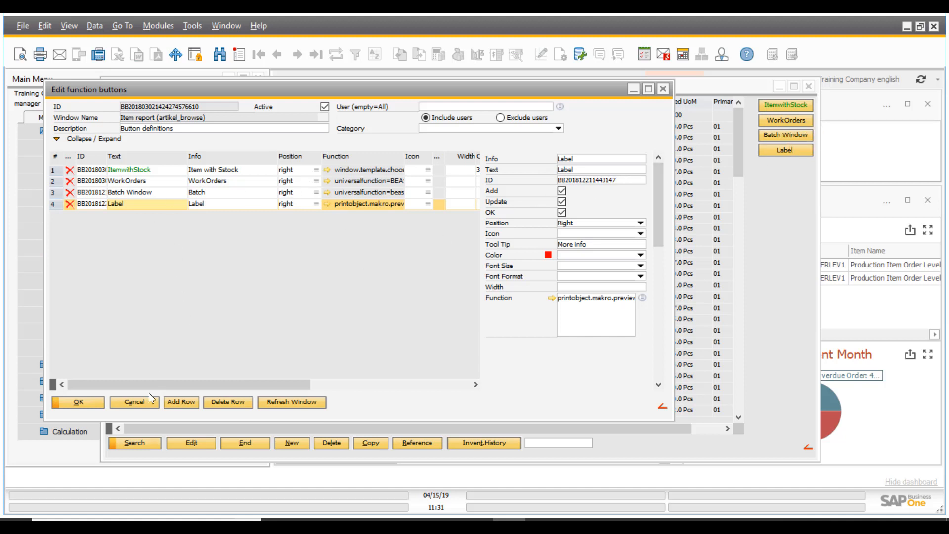
# - Add a function button row with the text "Hardware Items" and the info "Hardware items", and check its position options
pyautogui.click(184, 401)
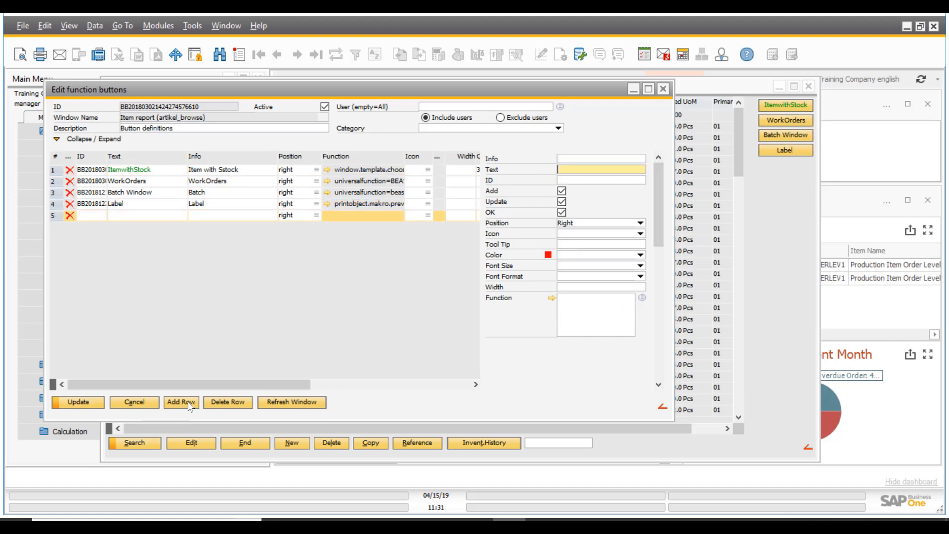
pyautogui.click(139, 215)
pyautogui.click(57, 139)
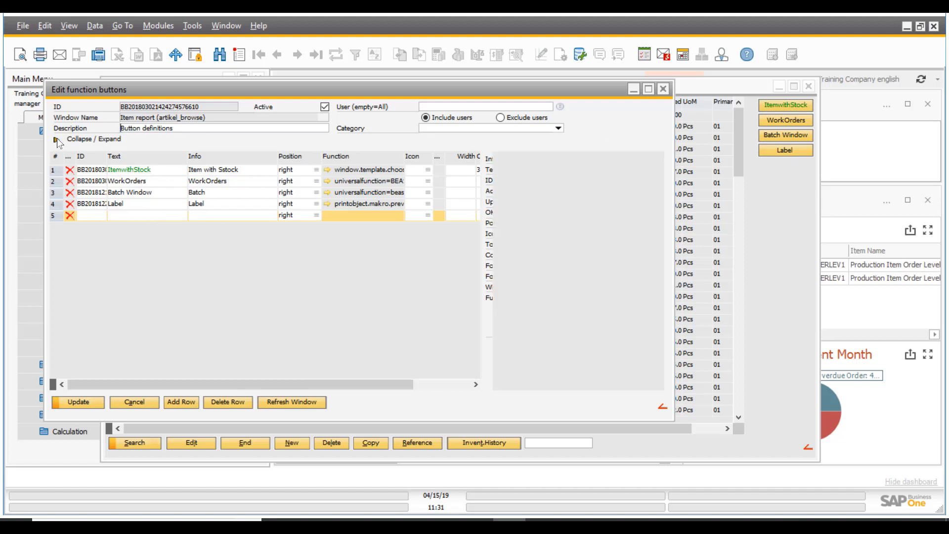
pyautogui.click(56, 138)
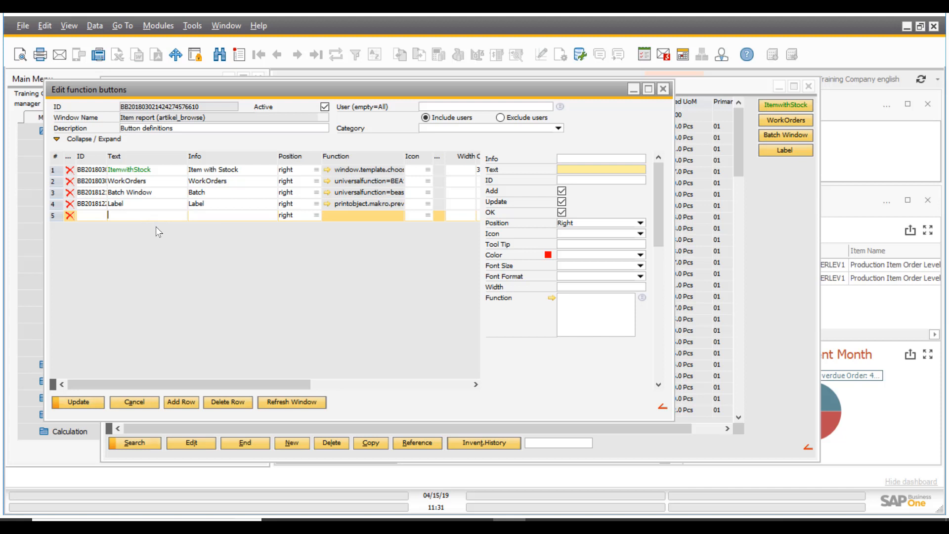
pyautogui.write('Hardware Items')
pyautogui.press('Tab')
pyautogui.write('Hardware')
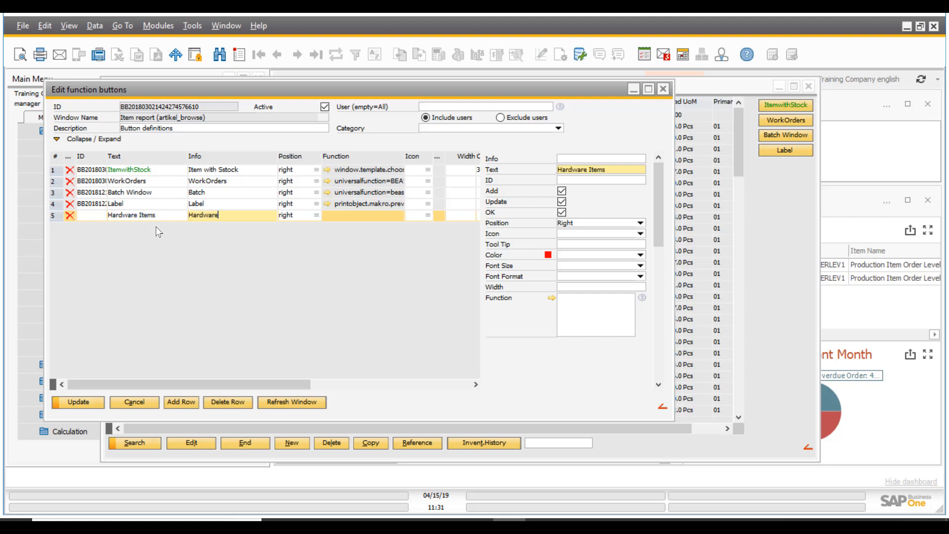
pyautogui.write(' items')
pyautogui.click(318, 215)
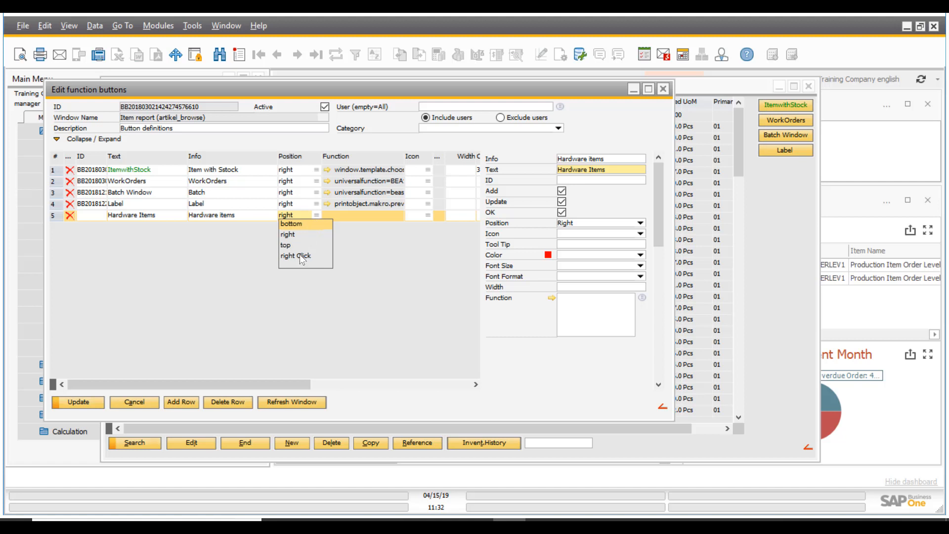
pyautogui.click(251, 248)
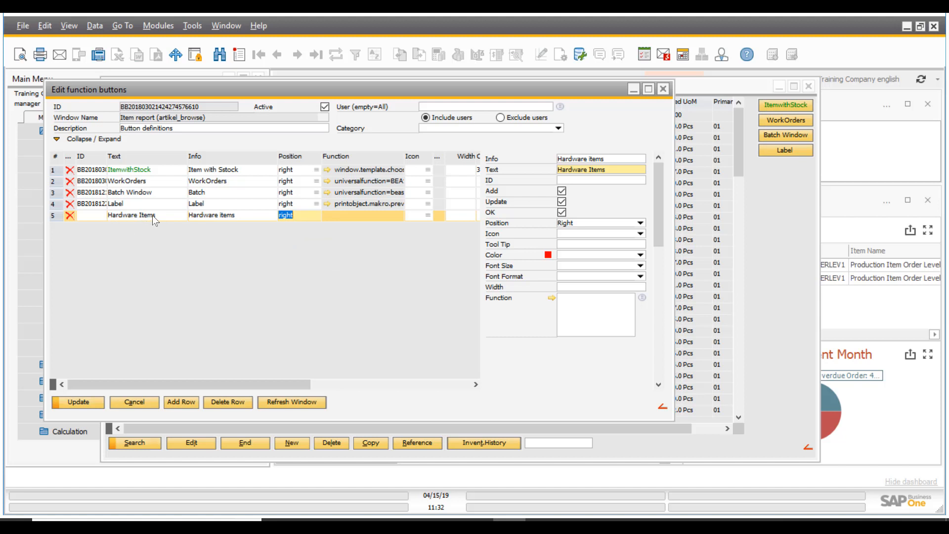
# - Examine the filter of the Hardware Item template in the item report's template administration, and close both windows
pyautogui.moveTo(344, 90); pyautogui.dragTo(330, 92)
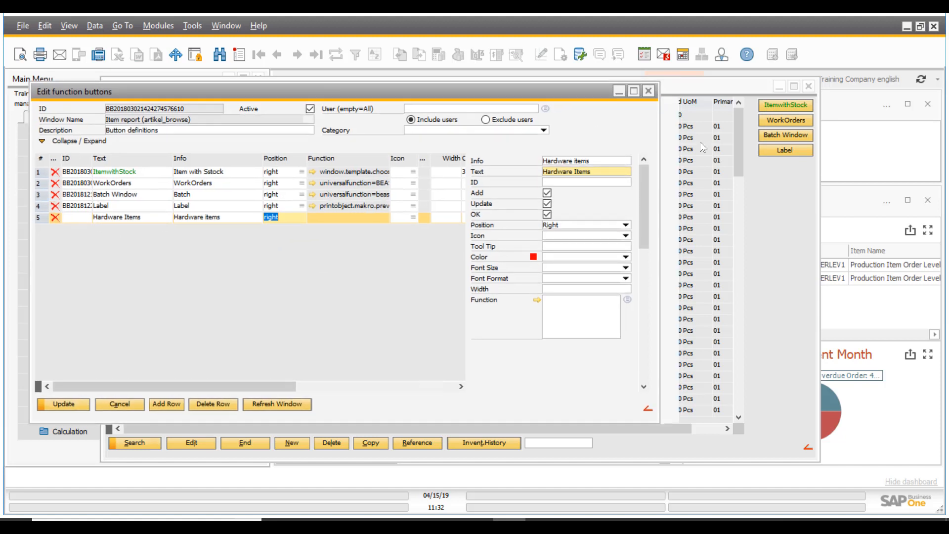
pyautogui.click(776, 196)
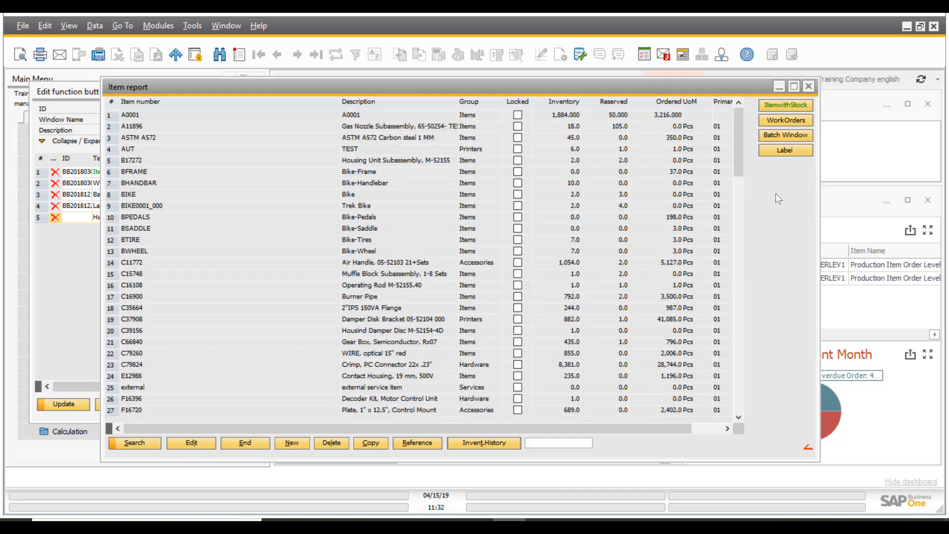
pyautogui.rightClick(775, 194)
pyautogui.click(814, 203)
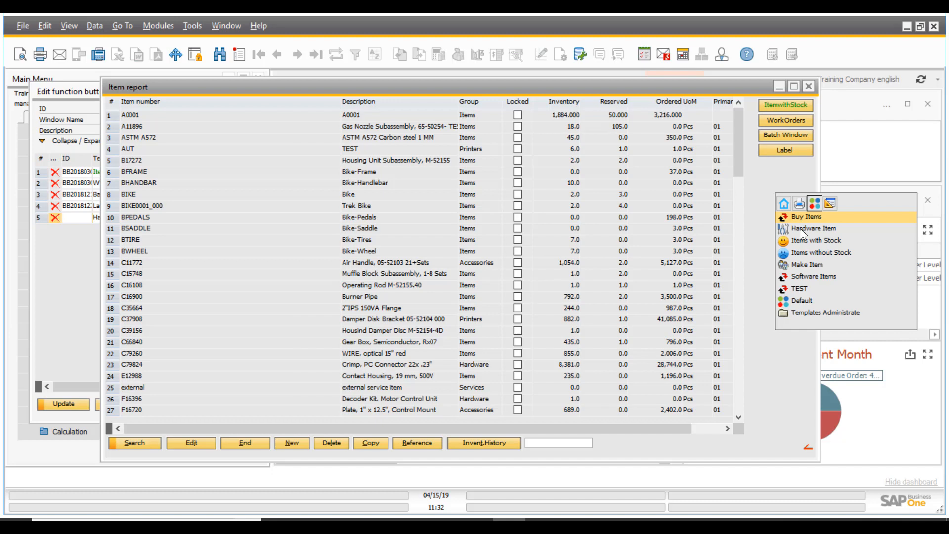
pyautogui.click(814, 313)
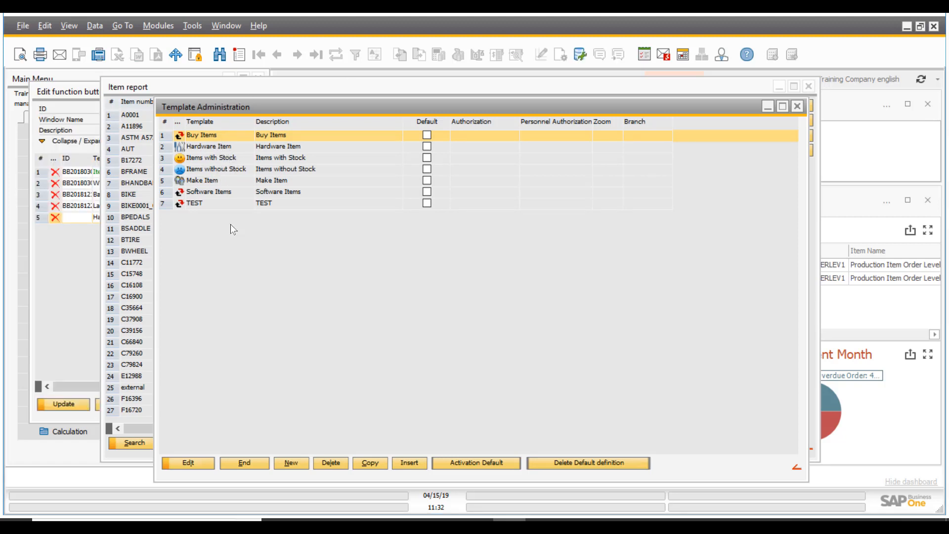
pyautogui.click(211, 148)
pyautogui.click(200, 462)
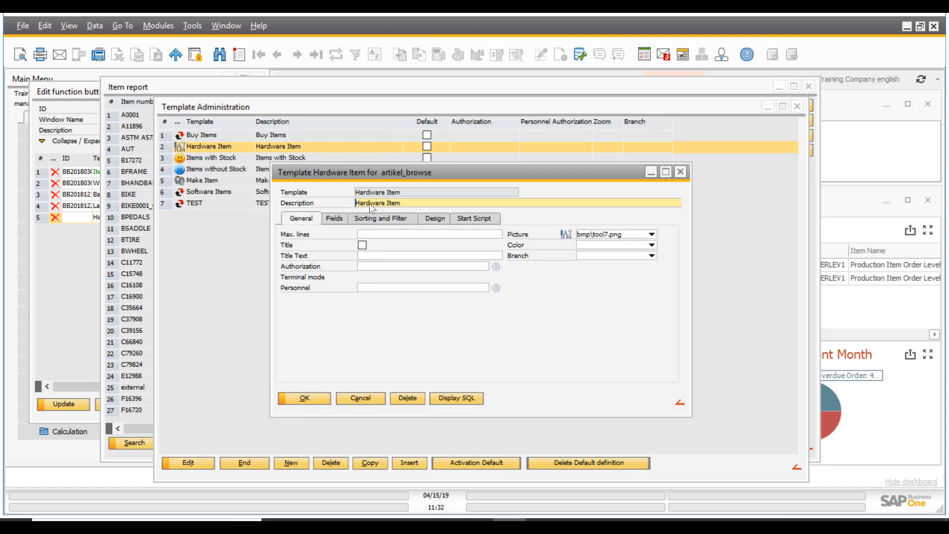
pyautogui.click(395, 218)
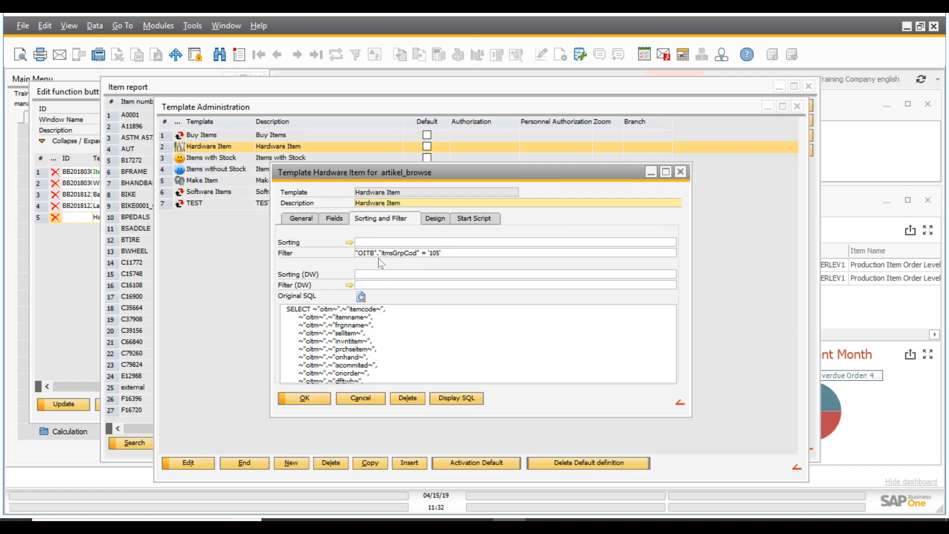
pyautogui.click(444, 252)
pyautogui.moveTo(441, 252); pyautogui.dragTo(339, 252)
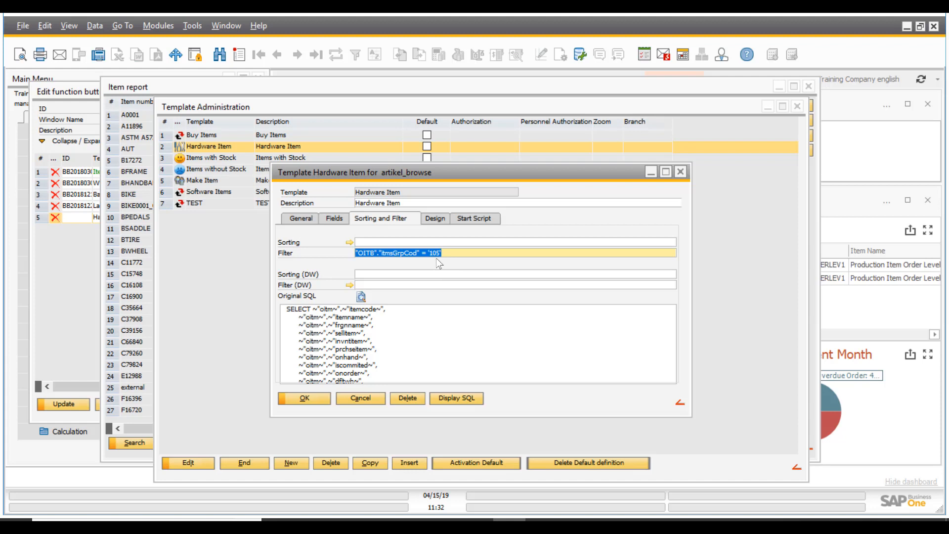
pyautogui.click(680, 172)
pyautogui.click(797, 107)
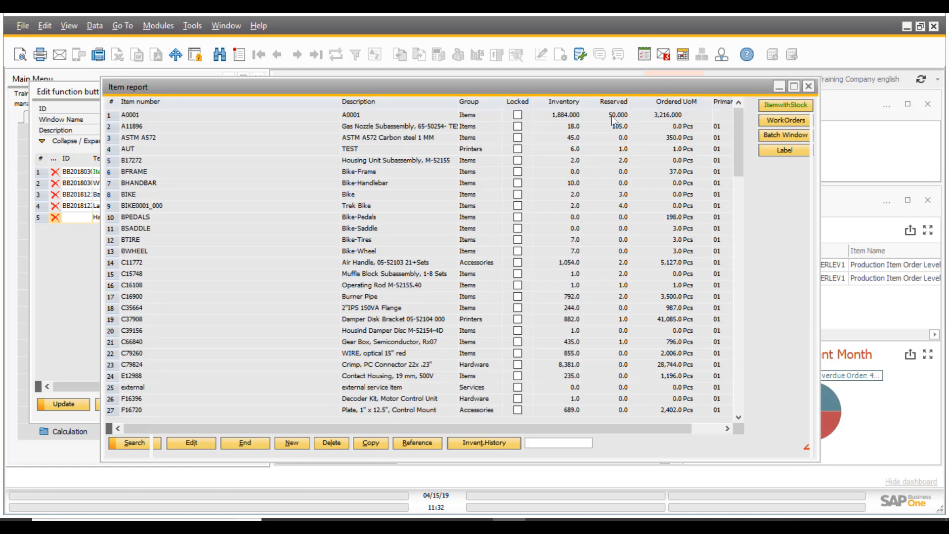
# - Sort the function list ascending by type and assign the Hardware Item template as the Hardware Items button's function
pyautogui.click(73, 267)
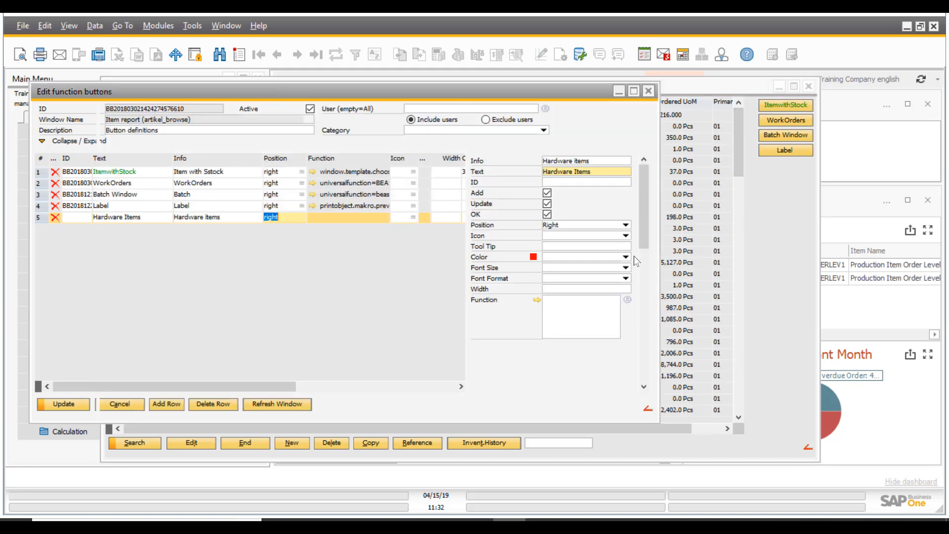
pyautogui.click(627, 299)
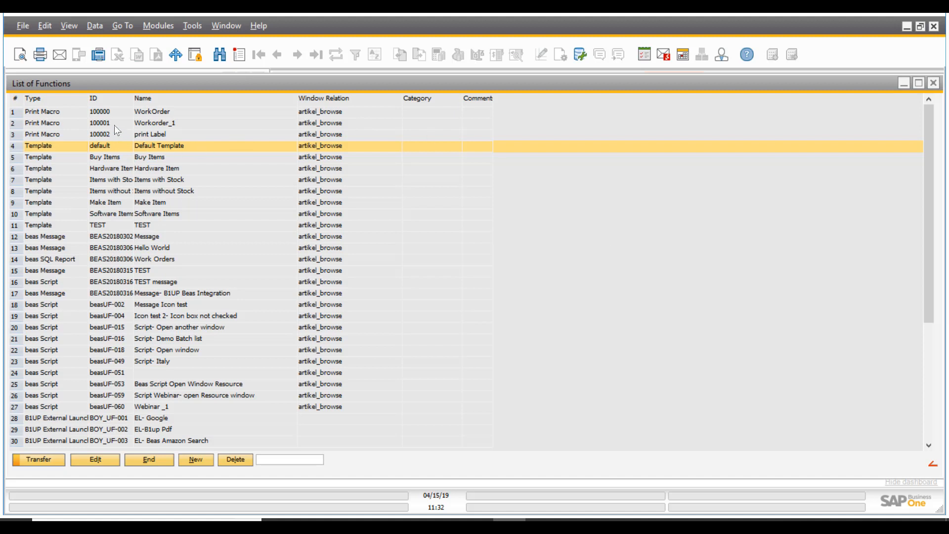
pyautogui.click(56, 101)
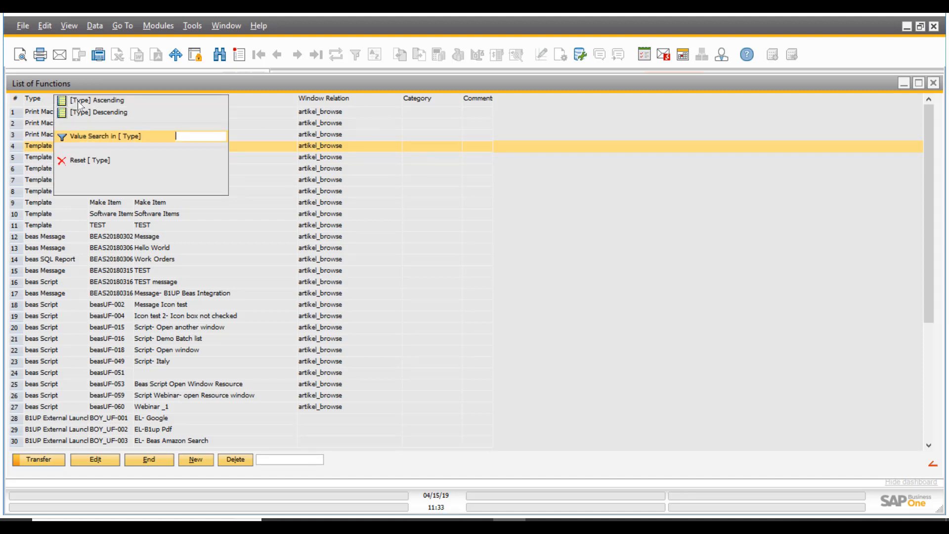
pyautogui.click(78, 101)
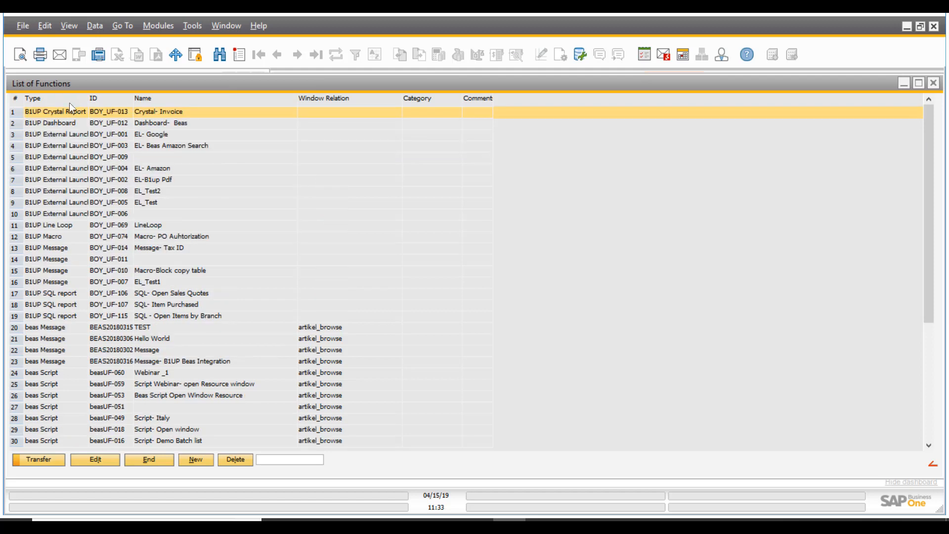
pyautogui.scroll(-5, 87, 277)
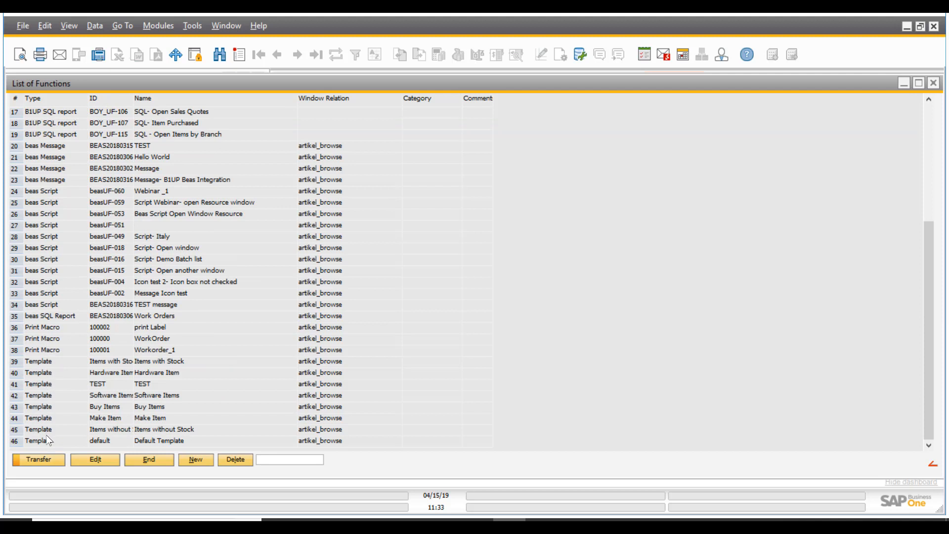
pyautogui.click(59, 372)
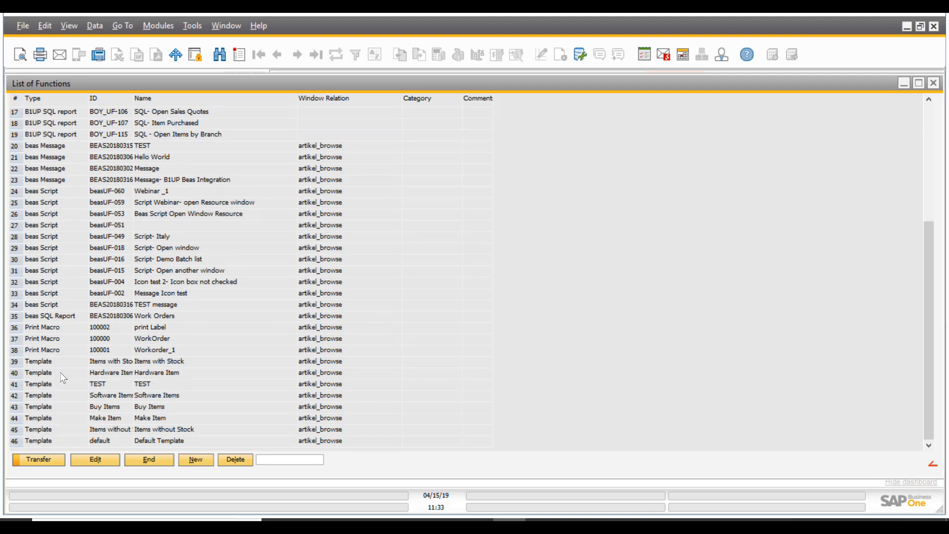
pyautogui.click(55, 458)
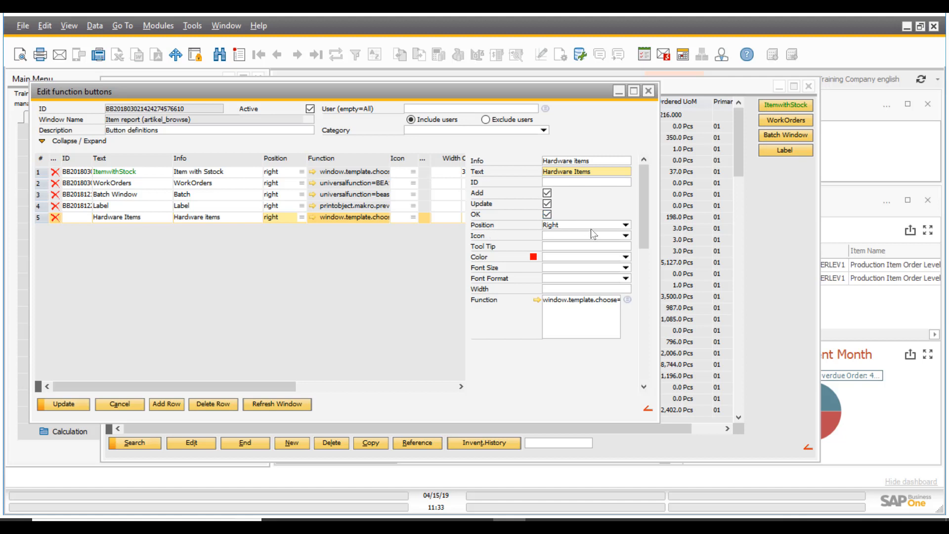
# - Look through the available icons and set the Hardware Items button's color to blue (13434880)
pyautogui.click(626, 237)
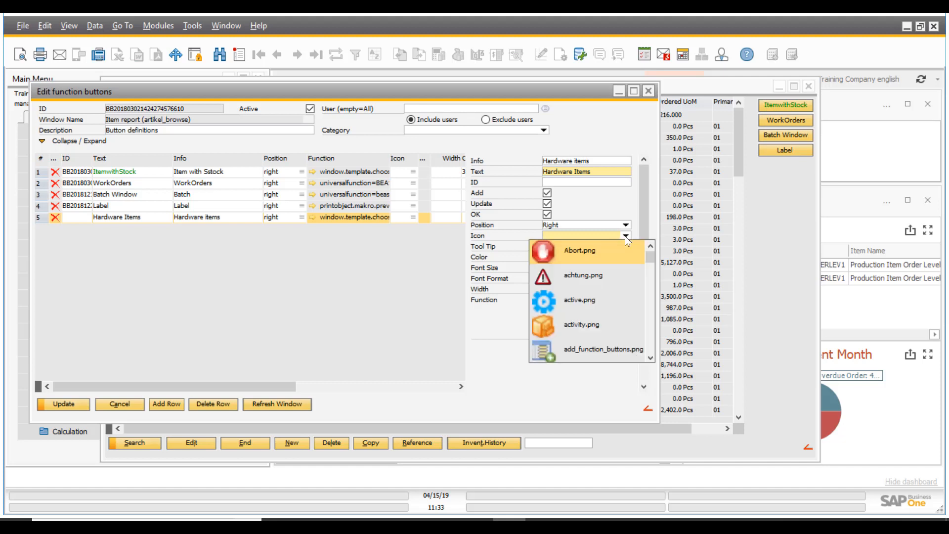
pyautogui.click(590, 201)
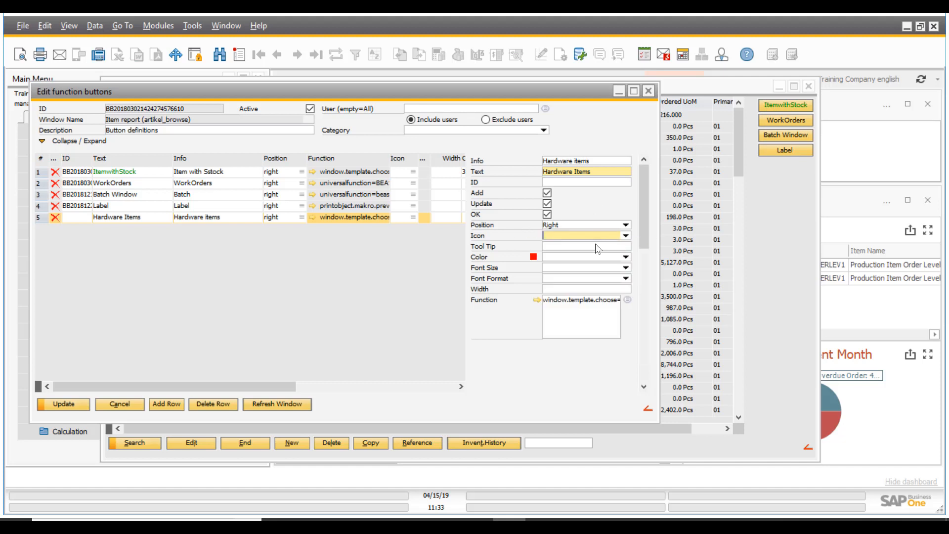
pyautogui.click(625, 256)
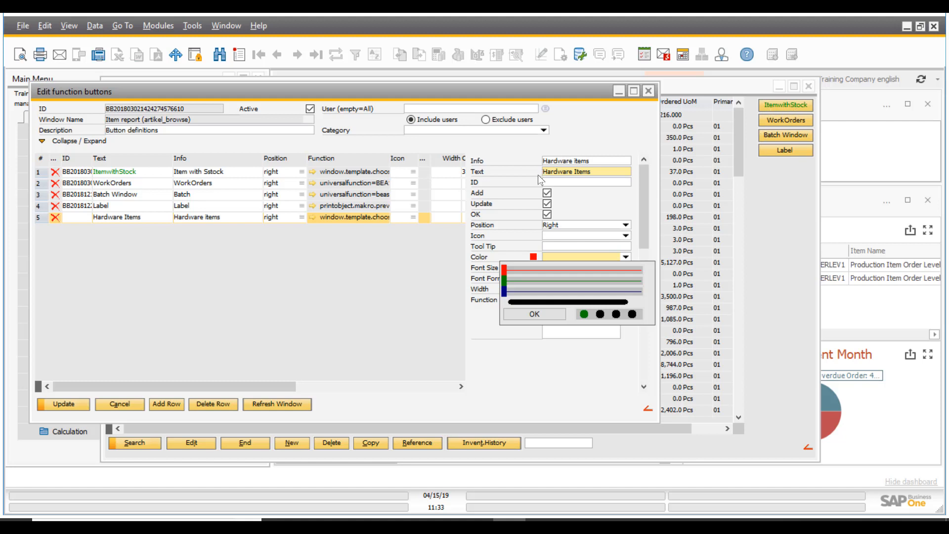
pyautogui.click(615, 291)
pyautogui.click(551, 314)
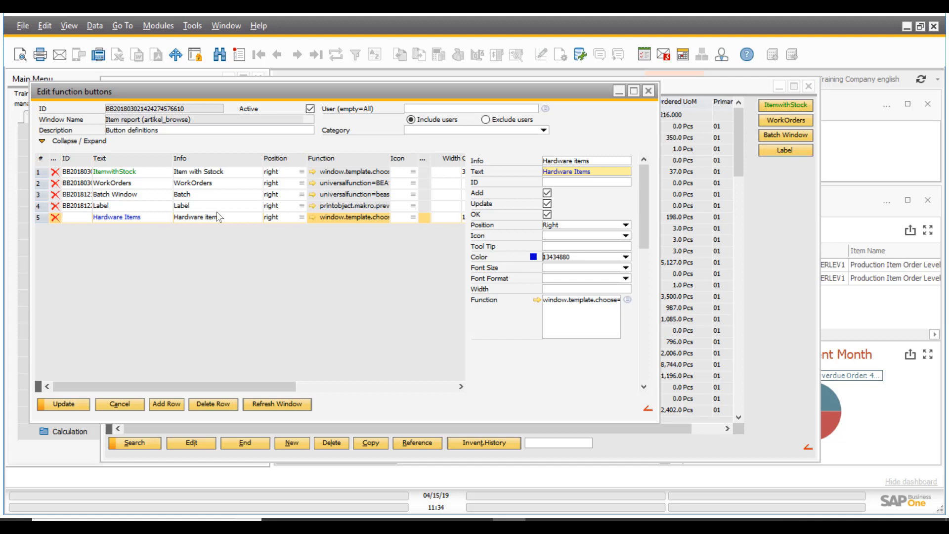
# - Refresh the item report with the new Hardware Items button, and test the Hardware Items and ItemwithStock buttons
pyautogui.click(276, 403)
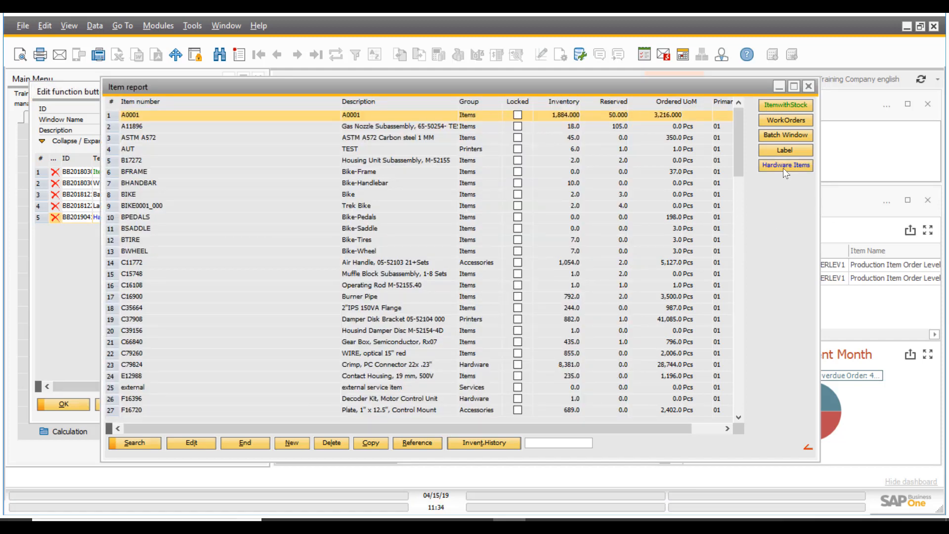
pyautogui.click(783, 166)
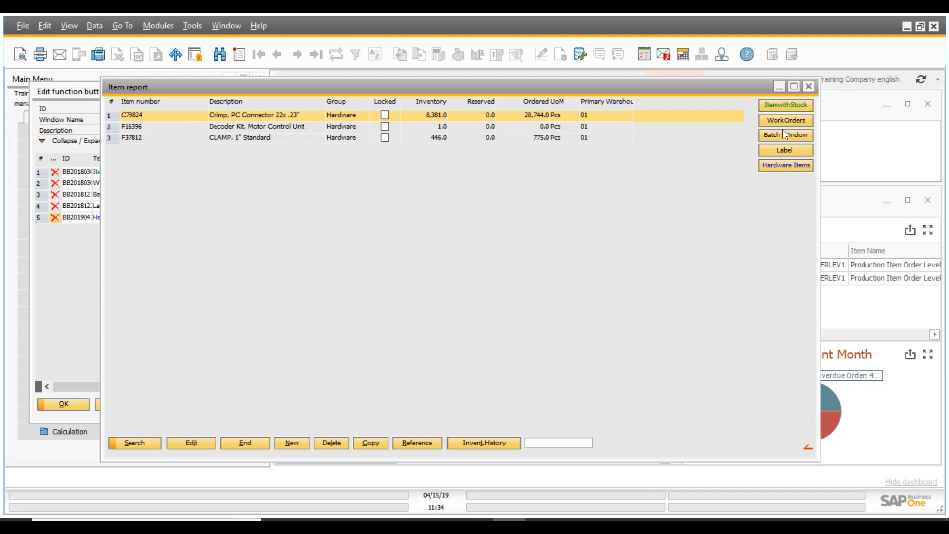
pyautogui.click(790, 105)
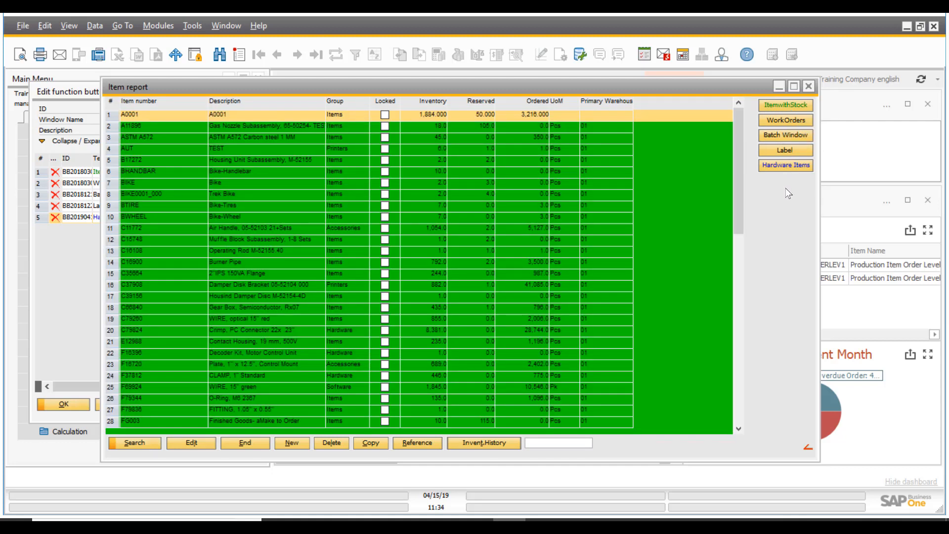
# - Add another function button row with the text "Personell Screen" and the info "Personell Screen"
pyautogui.click(74, 269)
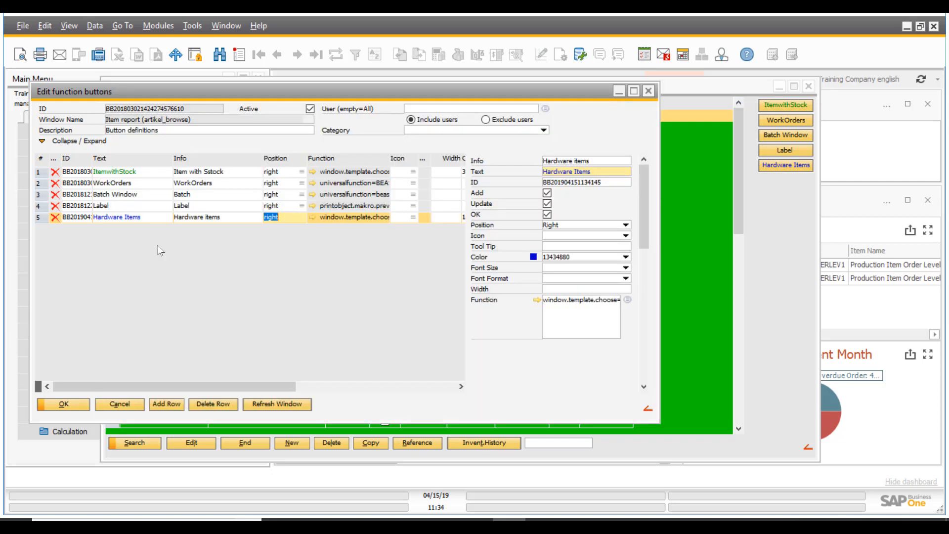
pyautogui.click(170, 408)
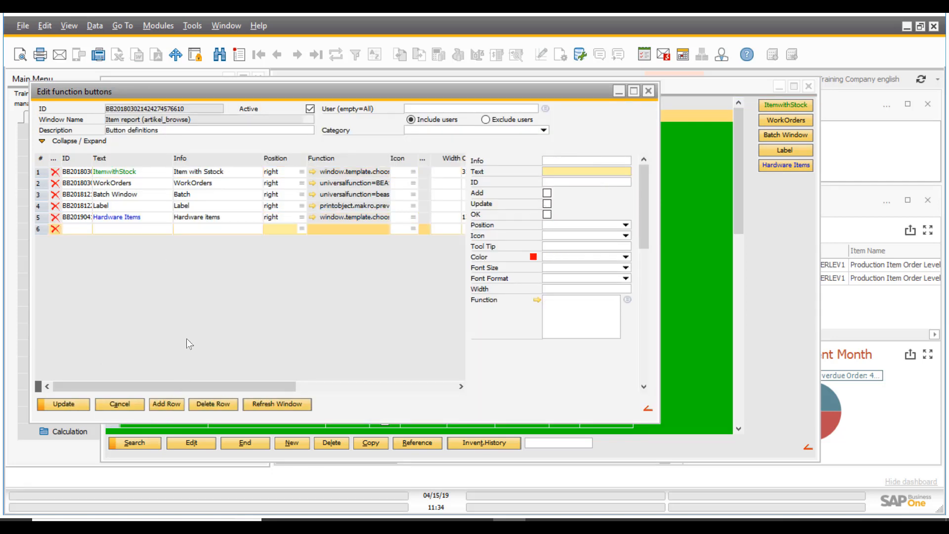
pyautogui.click(135, 227)
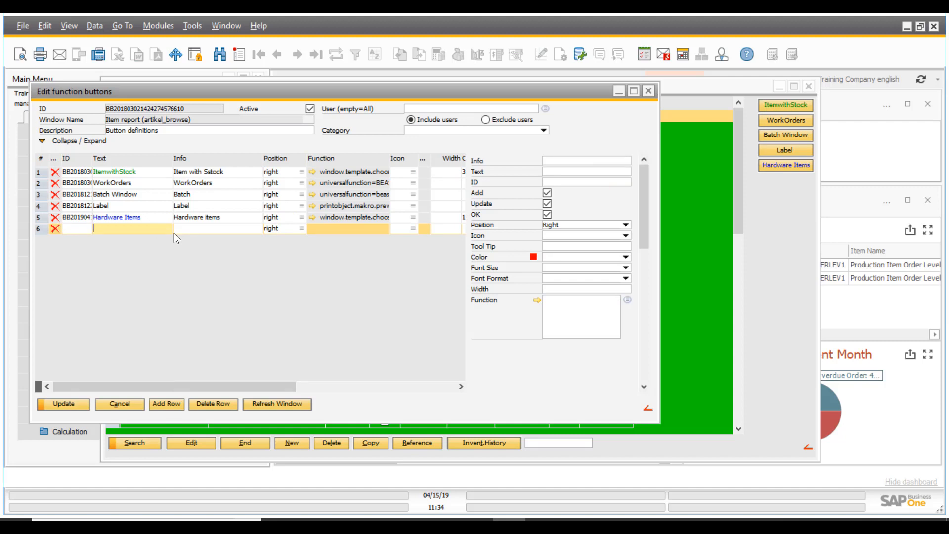
pyautogui.write('P')
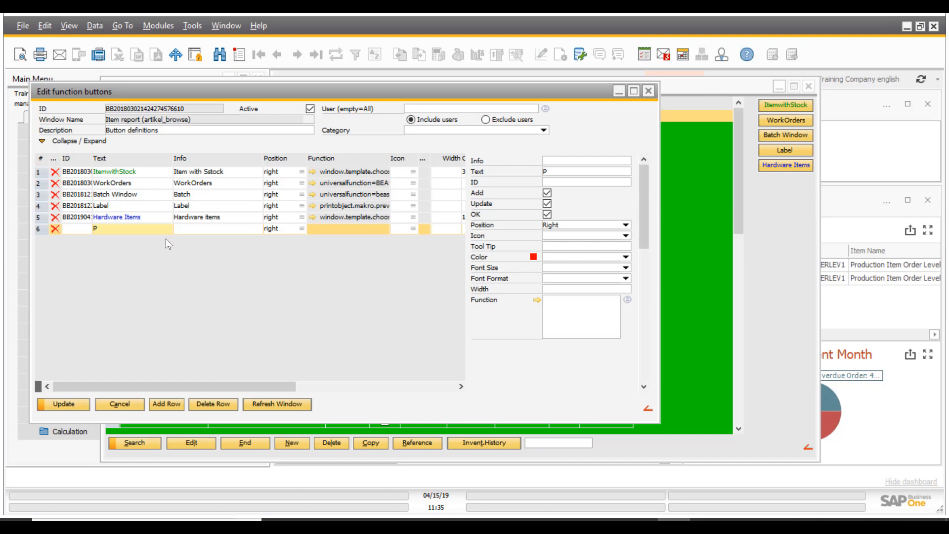
pyautogui.click(115, 226)
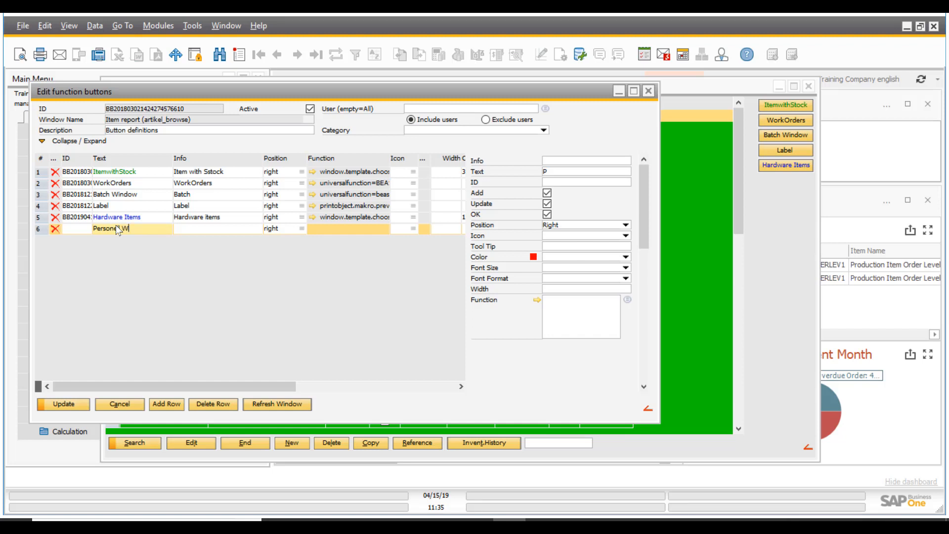
pyautogui.write('ersonell Screen')
pyautogui.press('Tab')
pyautogui.write('Personell Scree')
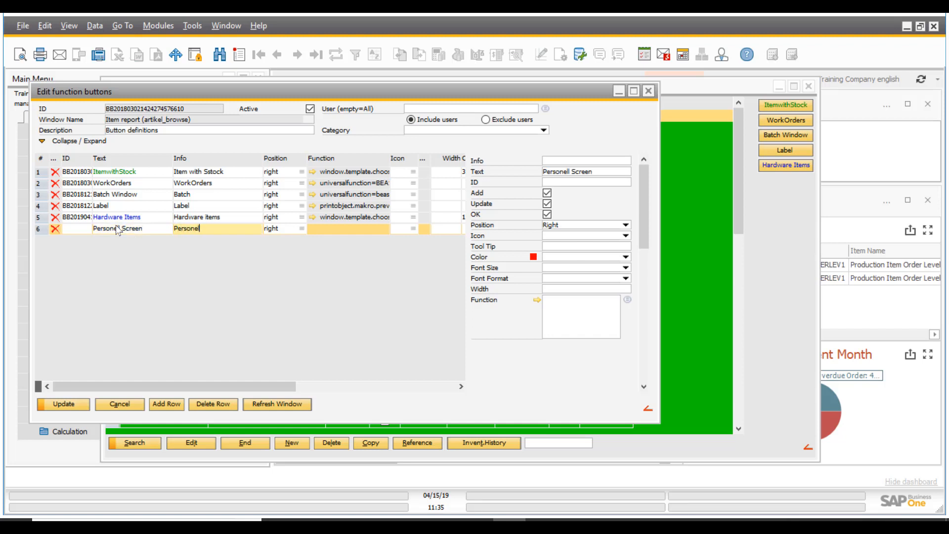
pyautogui.write('n')
# - Create a new universal function named "1_ Webinar" of type Script from the Personell Screen button's function list
pyautogui.click(627, 300)
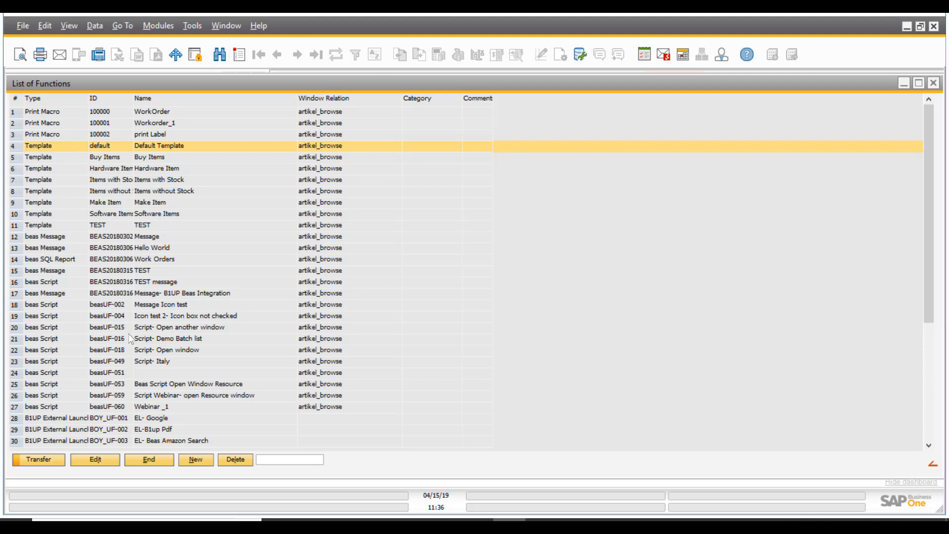
pyautogui.click(201, 464)
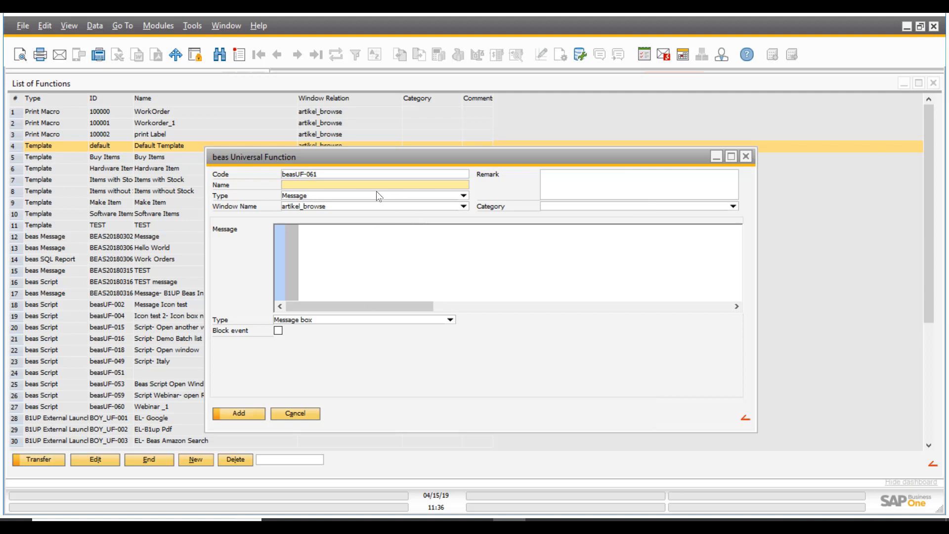
pyautogui.write('Web')
pyautogui.press('BackSpace')
pyautogui.press('BackSpace')
pyautogui.press('BackSpace')
pyautogui.write('1_Webinar')
pyautogui.click(464, 196)
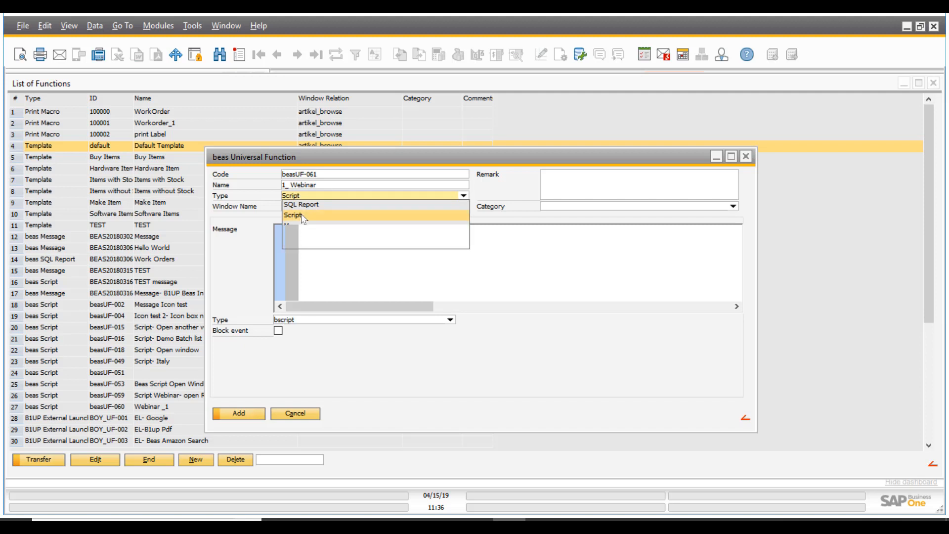
pyautogui.click(301, 214)
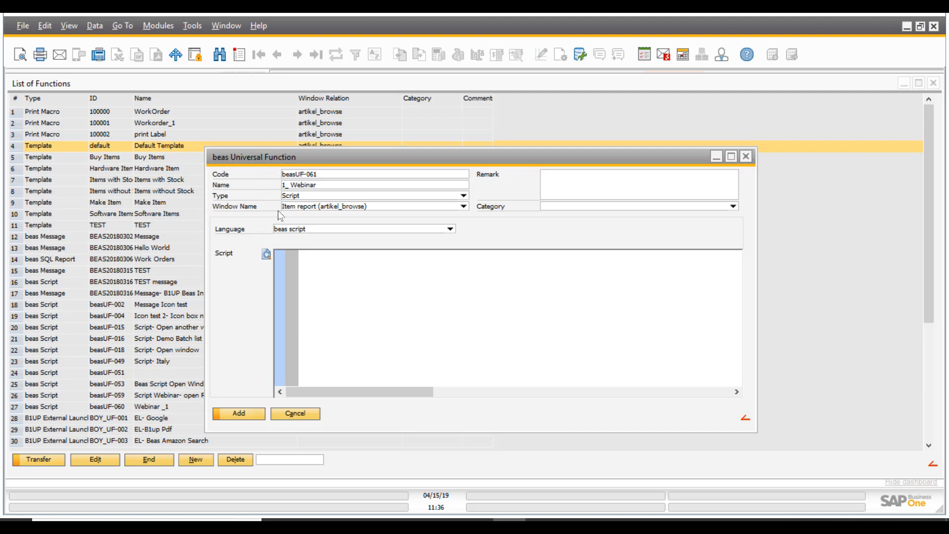
# - Generate an open window script for beas_Personnel_list with the Script Assistant, save it, and add the 1_ Webinar function
pyautogui.click(266, 253)
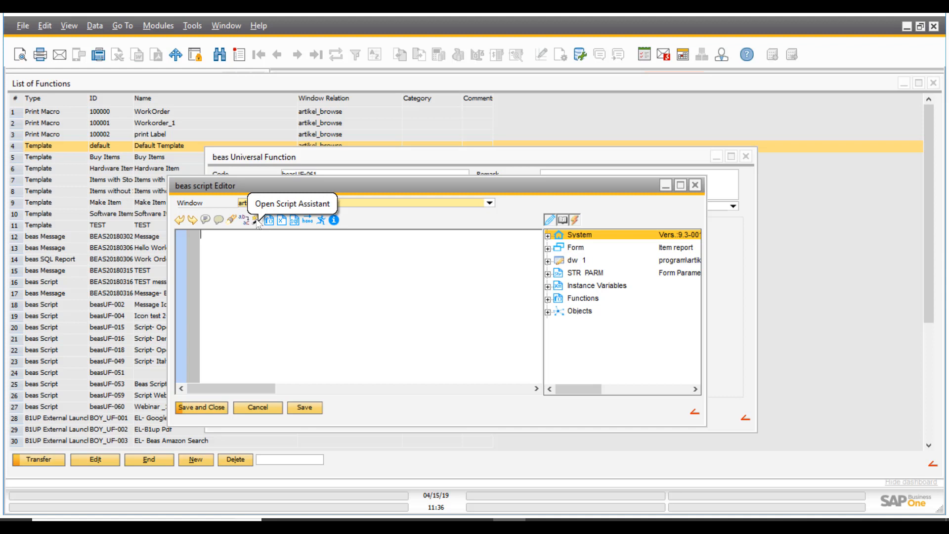
pyautogui.click(257, 218)
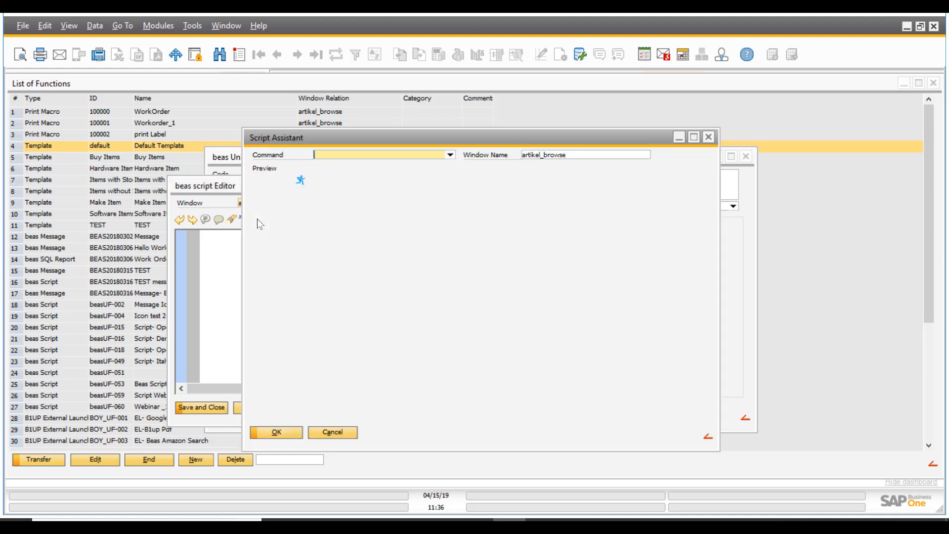
pyautogui.click(450, 155)
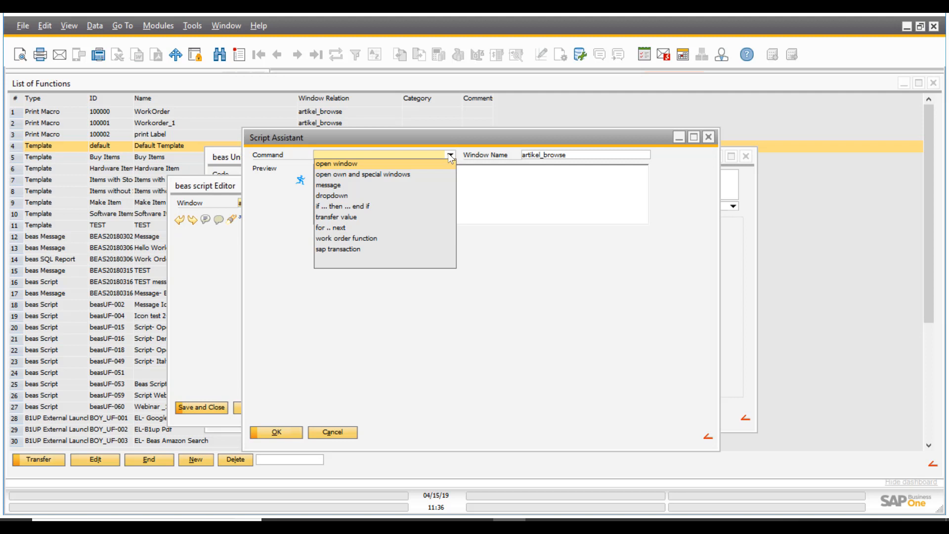
pyautogui.click(366, 165)
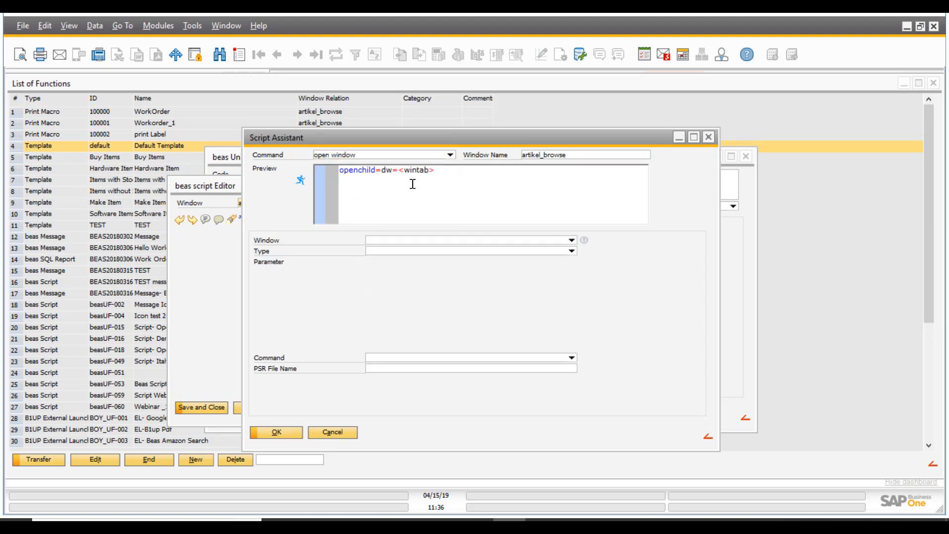
pyautogui.click(571, 241)
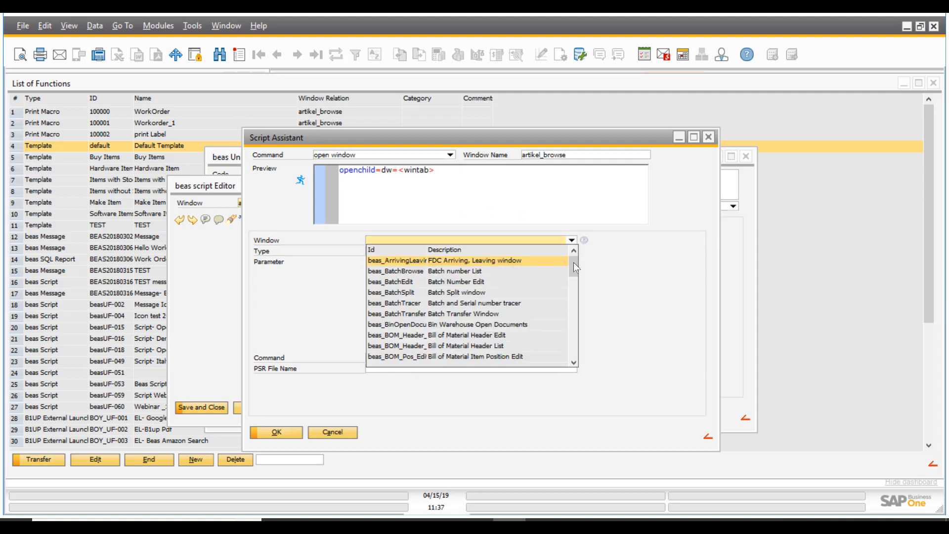
pyautogui.moveTo(573, 262); pyautogui.dragTo(574, 305)
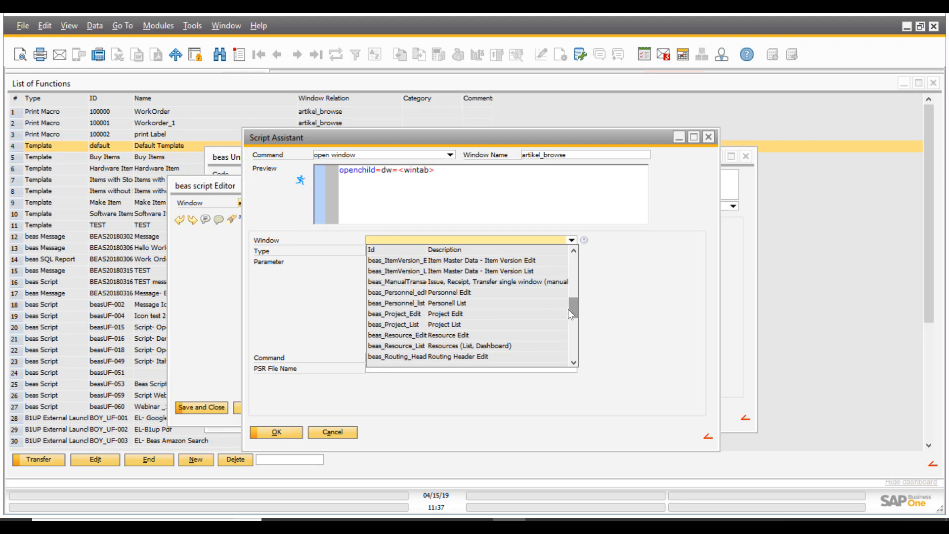
pyautogui.click(465, 303)
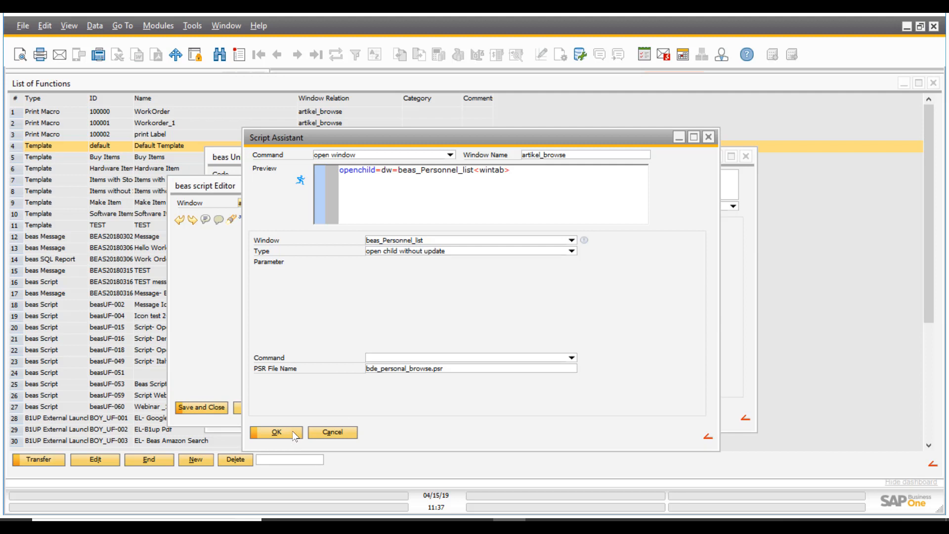
pyautogui.click(276, 432)
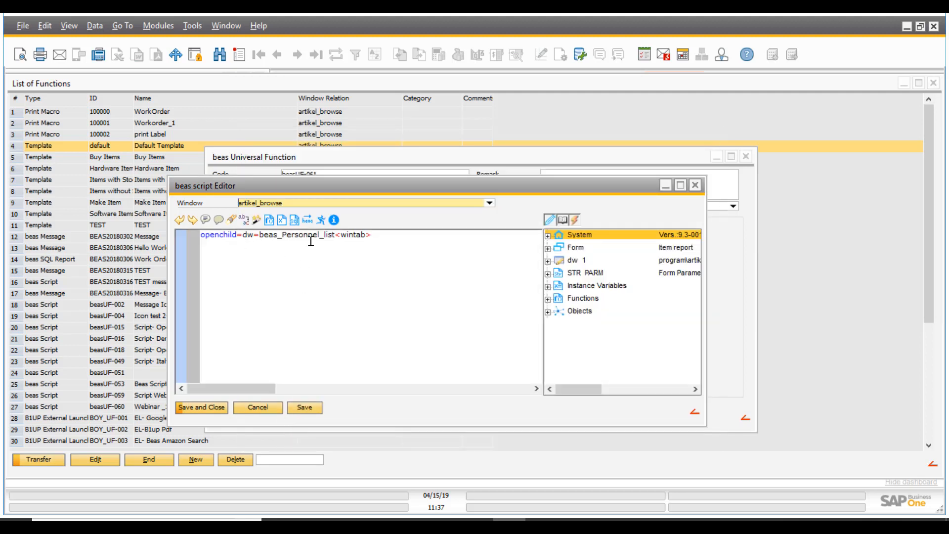
pyautogui.click(218, 408)
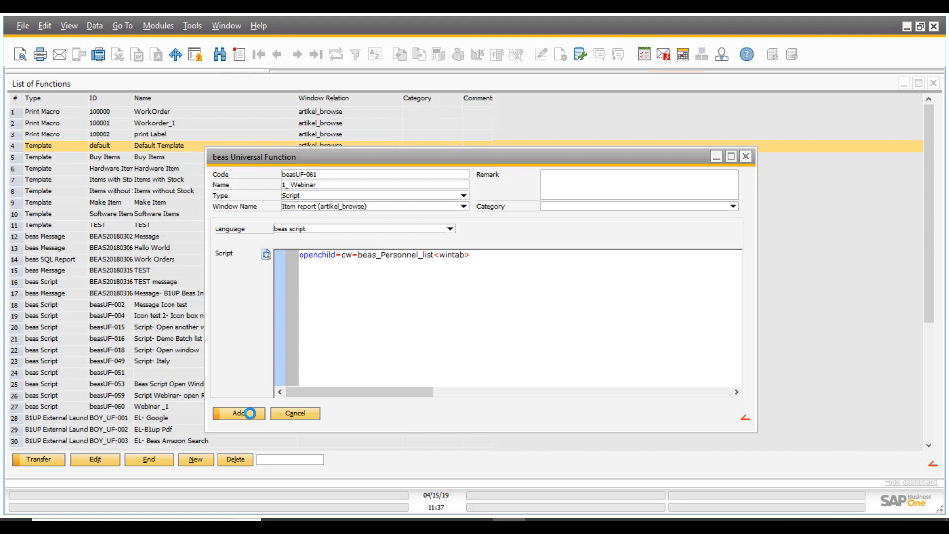
pyautogui.click(250, 413)
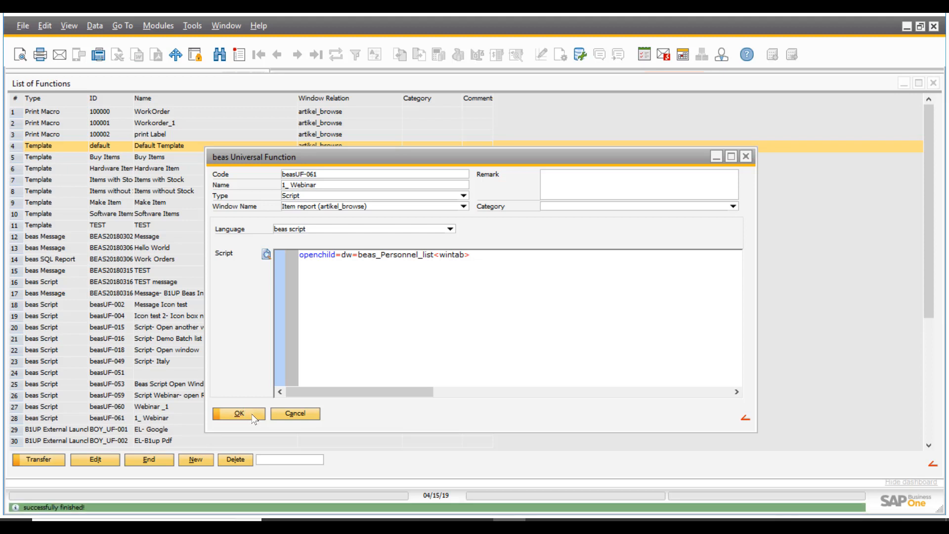
pyautogui.click(240, 413)
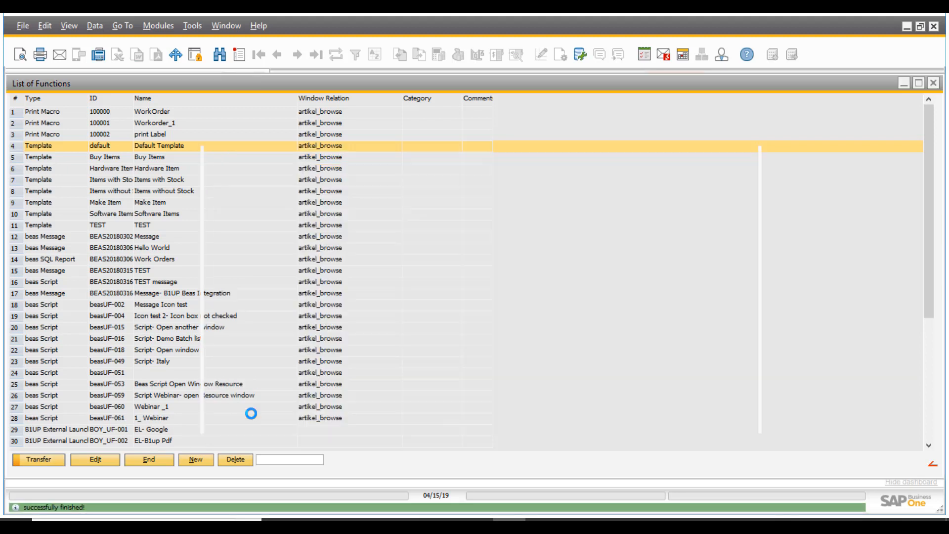
# - Sort the function list ascending by name and assign 1_ Webinar as the Personell Screen button's function
pyautogui.rightClick(159, 101)
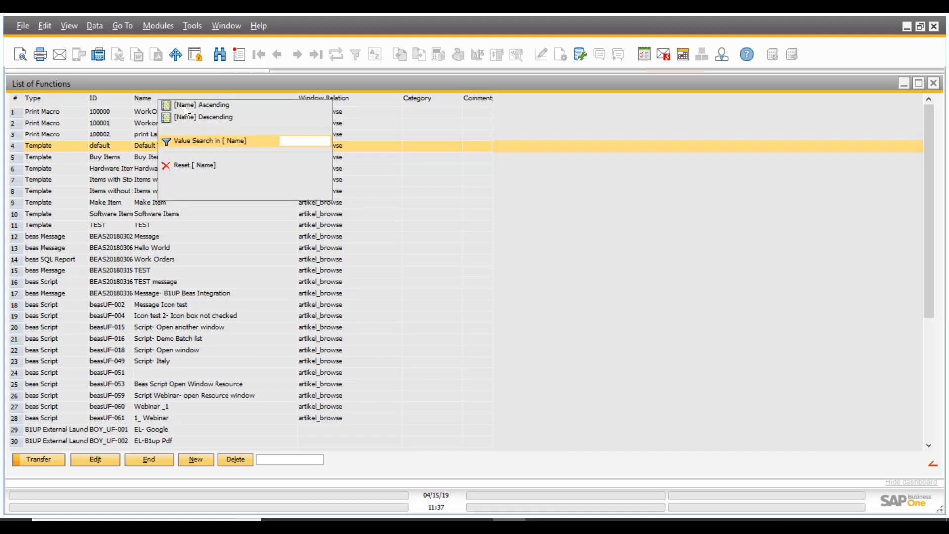
pyautogui.click(183, 106)
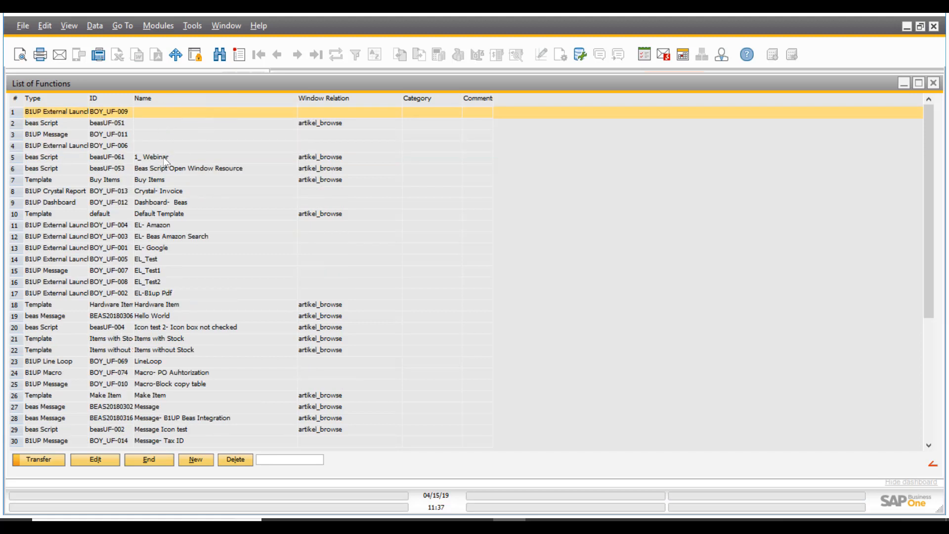
pyautogui.click(105, 159)
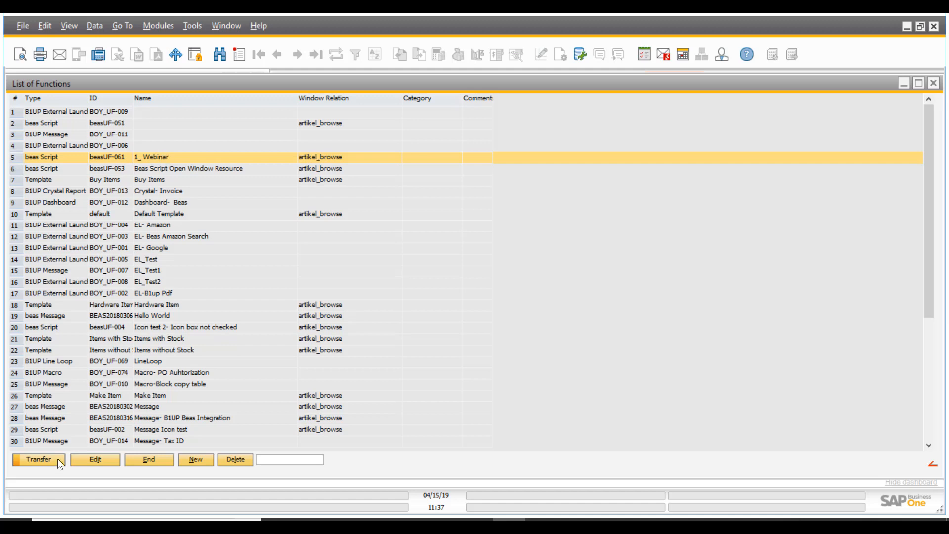
pyautogui.click(38, 459)
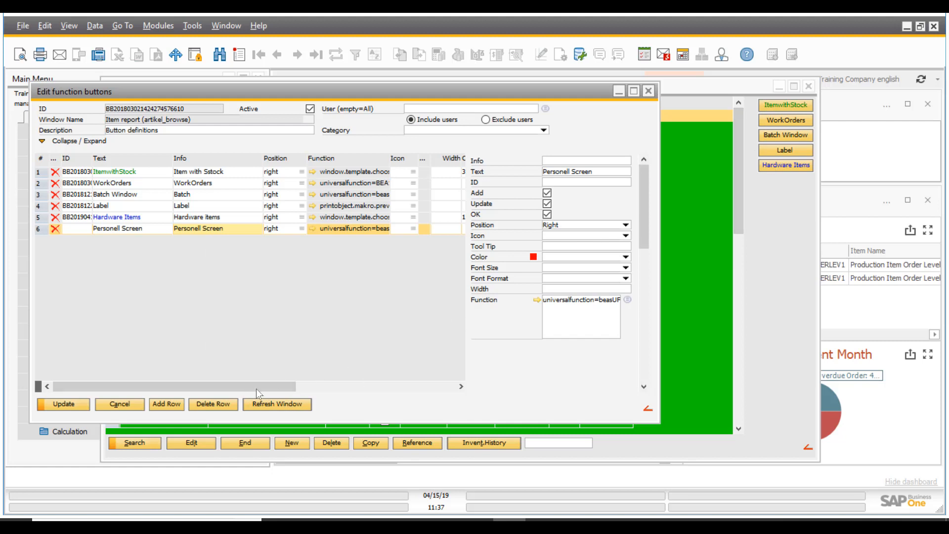
# - Refresh the item report with the Personell Screen button, test the button, and close the Personnel window
pyautogui.click(273, 403)
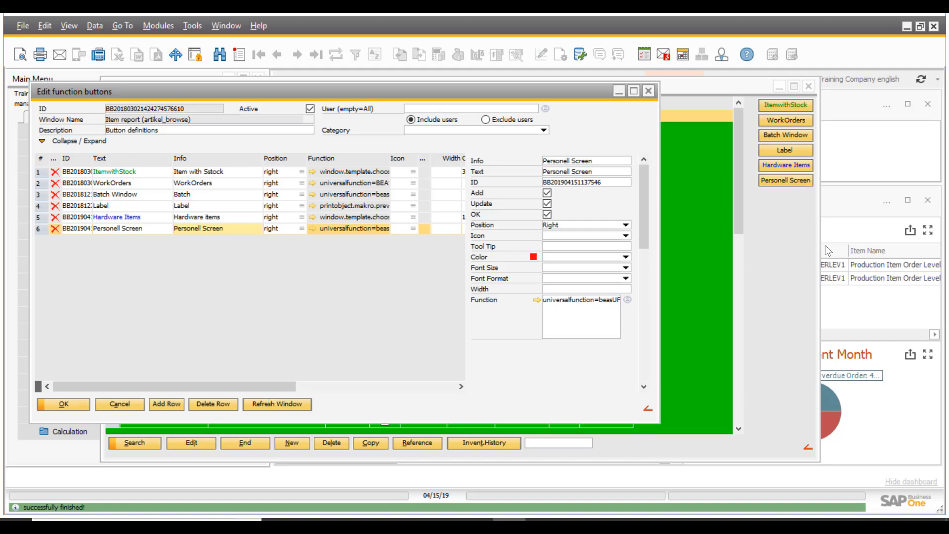
pyautogui.click(785, 220)
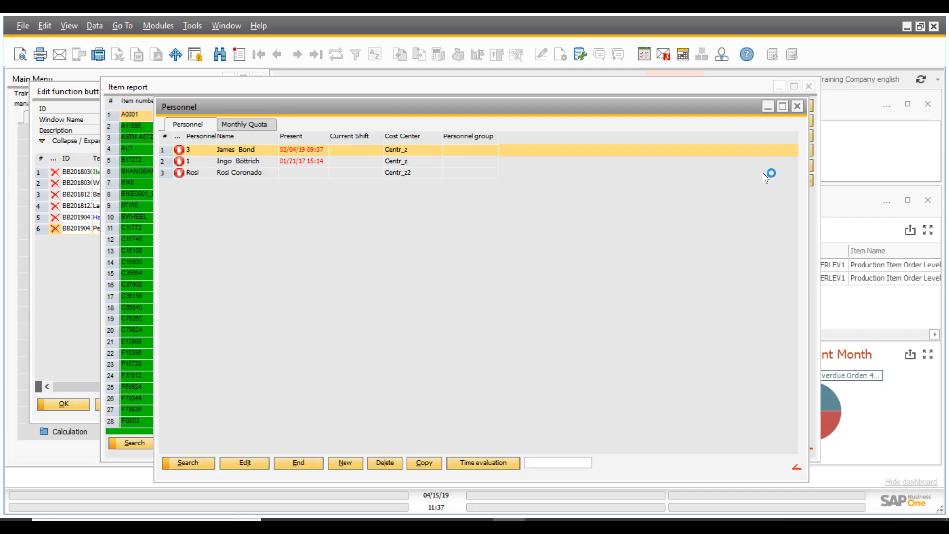
pyautogui.click(797, 108)
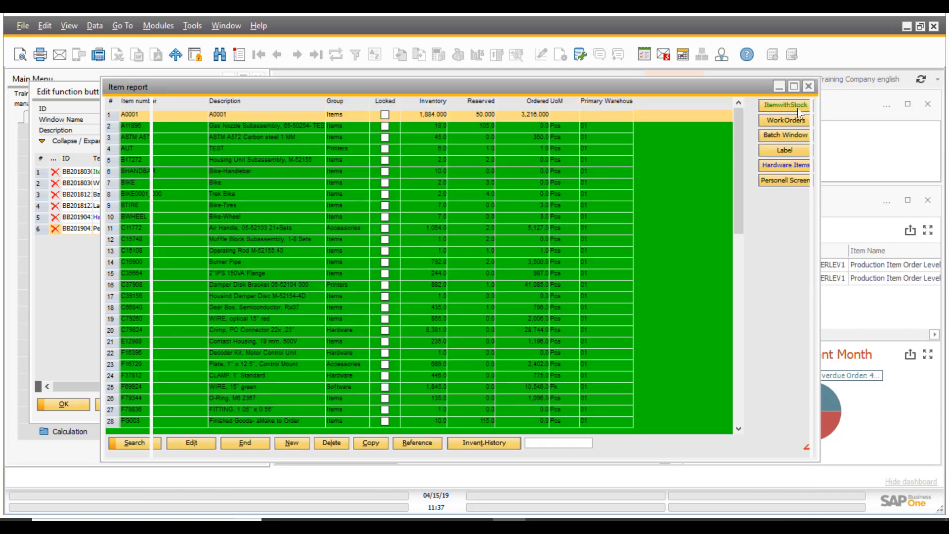
# - Change the text of the Personell Screen button to "Personel Screen" and check it in the item report
pyautogui.click(105, 238)
pyautogui.click(776, 262)
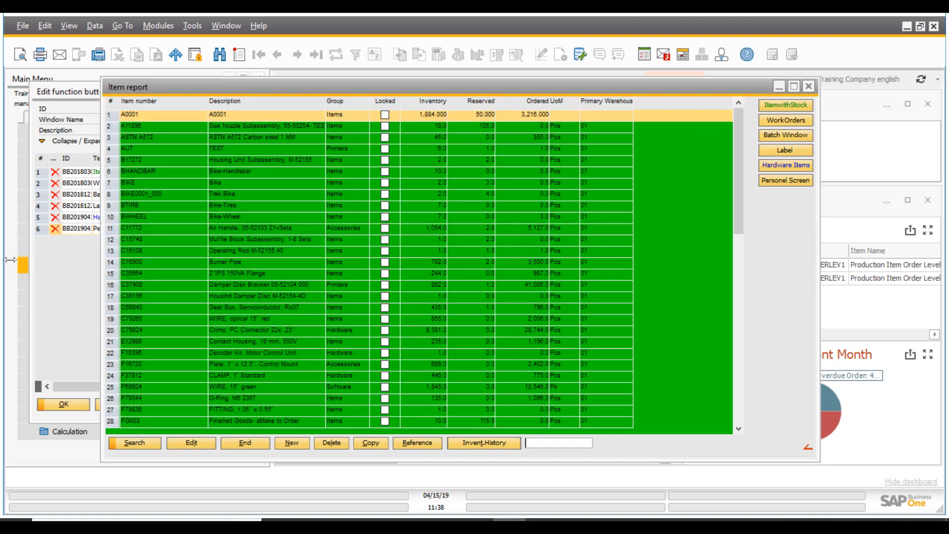
# - Set the WorkOrders button's position to bottom, refresh the item report with it, and close the report and the function button editor
pyautogui.click(68, 265)
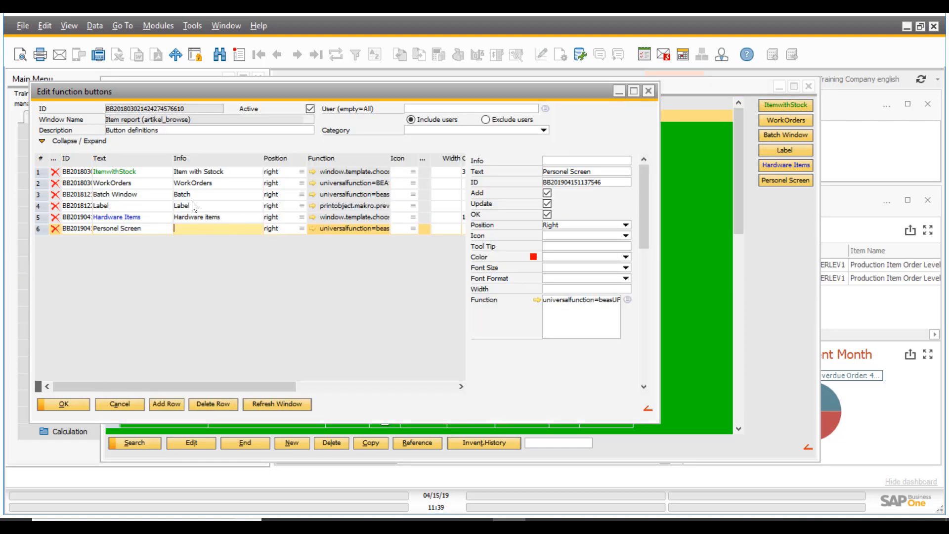
pyautogui.click(301, 183)
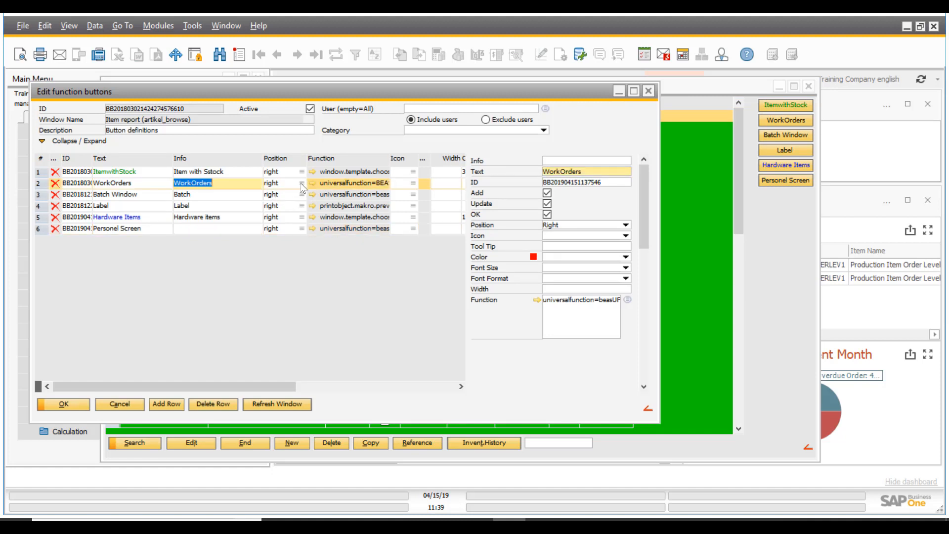
pyautogui.click(301, 183)
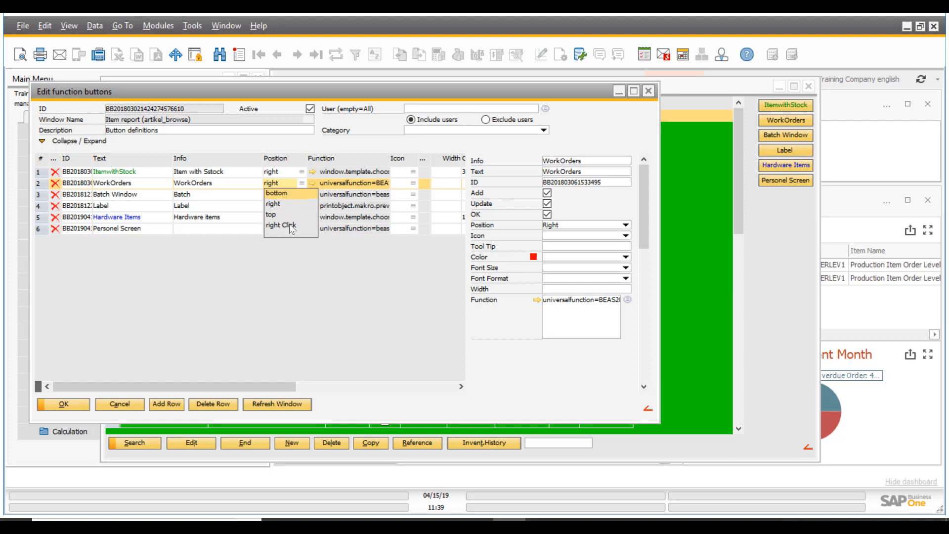
pyautogui.click(287, 193)
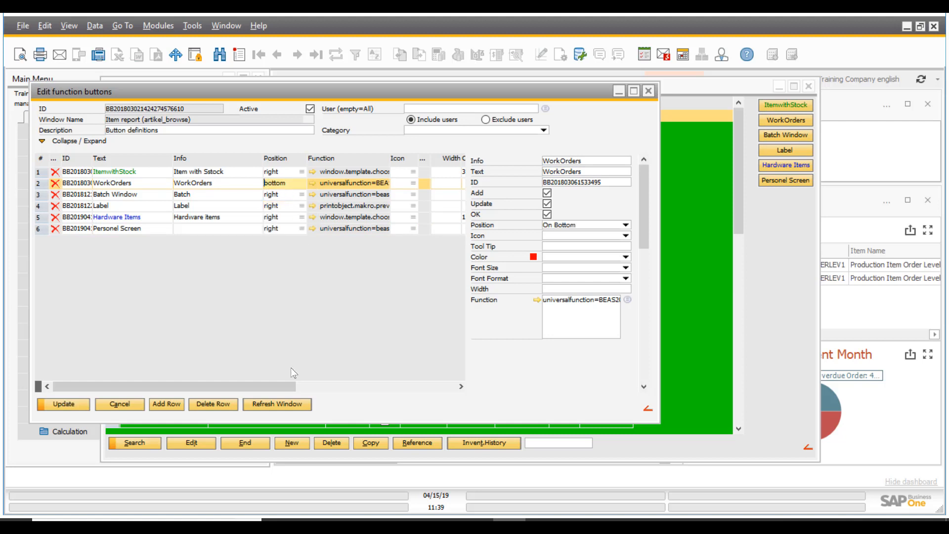
pyautogui.click(287, 405)
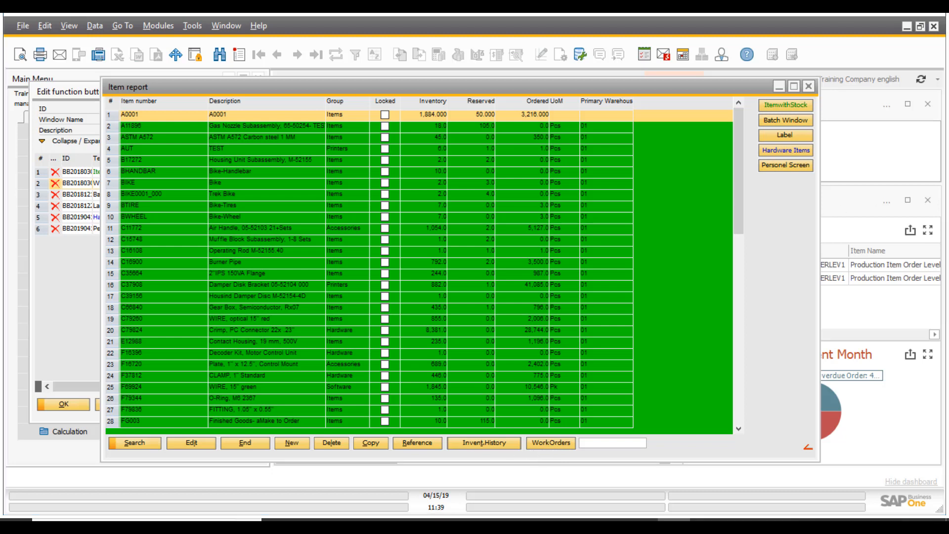
pyautogui.click(811, 87)
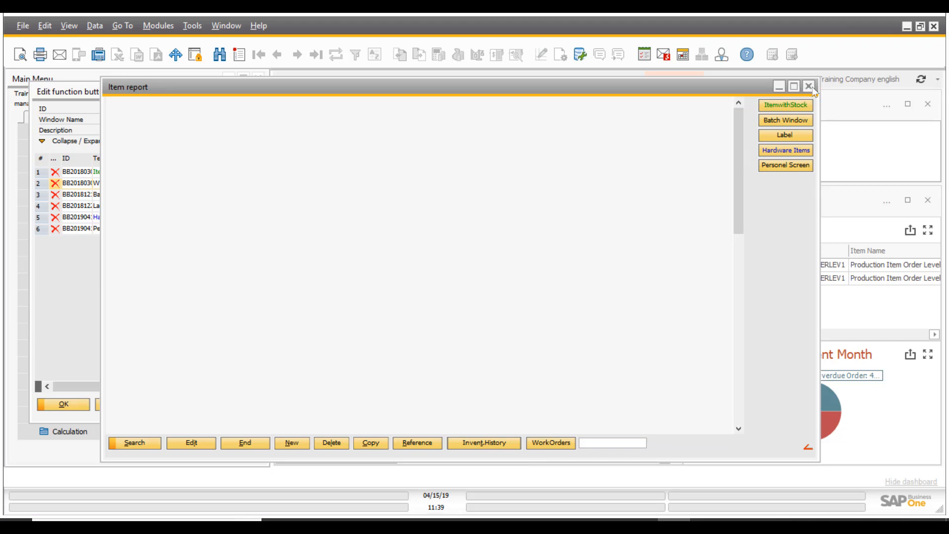
pyautogui.click(650, 92)
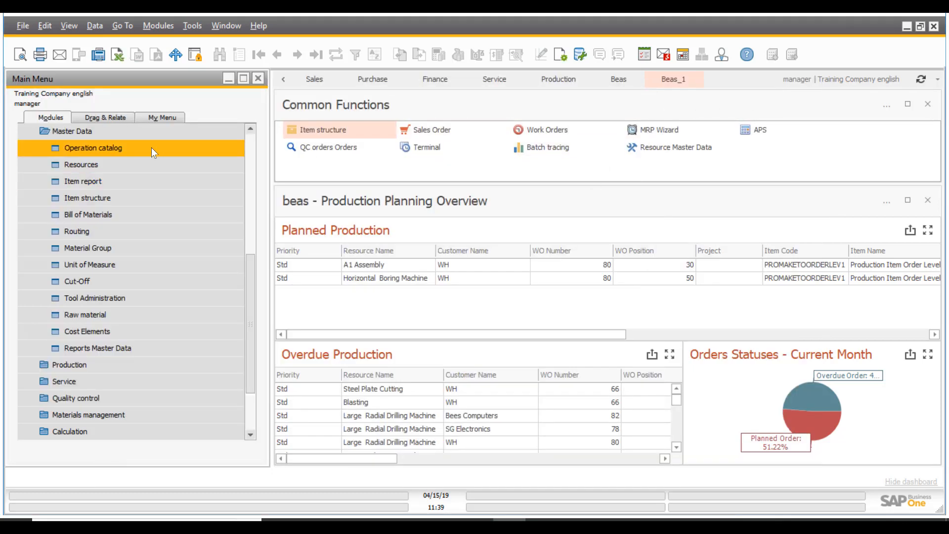
# - Open APS from the BEAS Production functions and view the Standard planning area
pyautogui.scroll(-1, 114, 267)
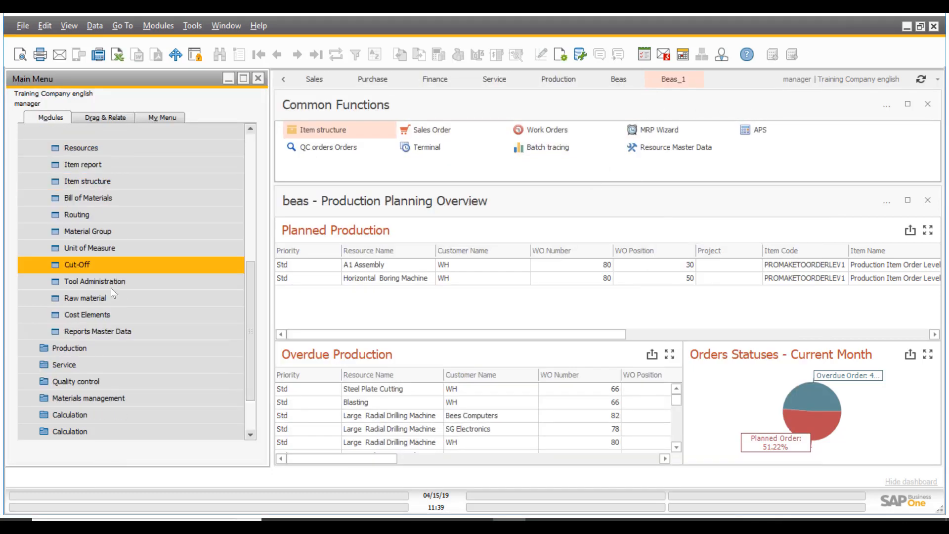
pyautogui.click(94, 351)
pyautogui.click(115, 263)
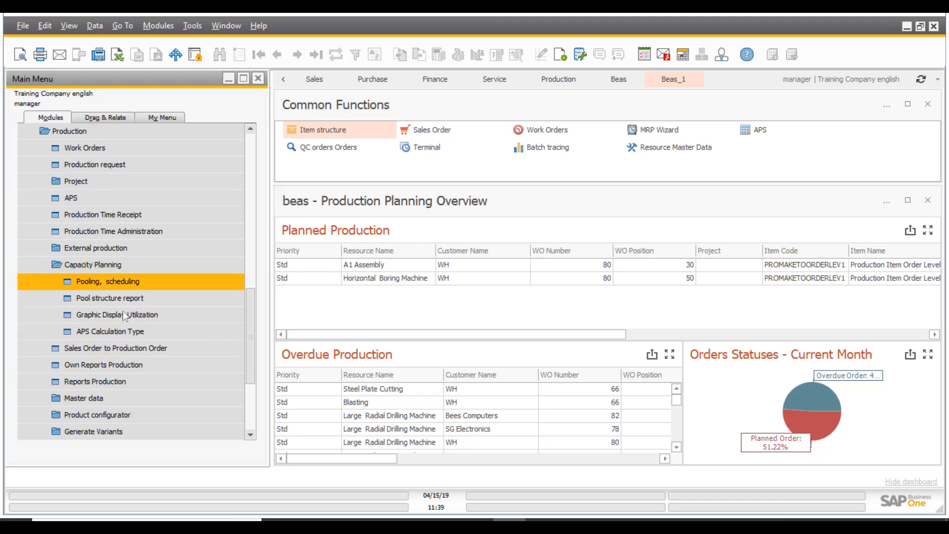
pyautogui.click(87, 199)
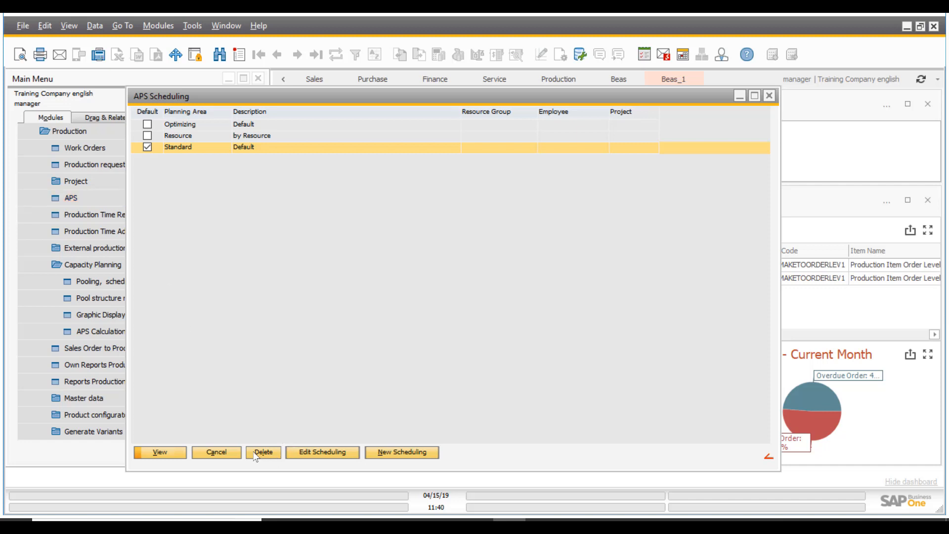
pyautogui.click(172, 452)
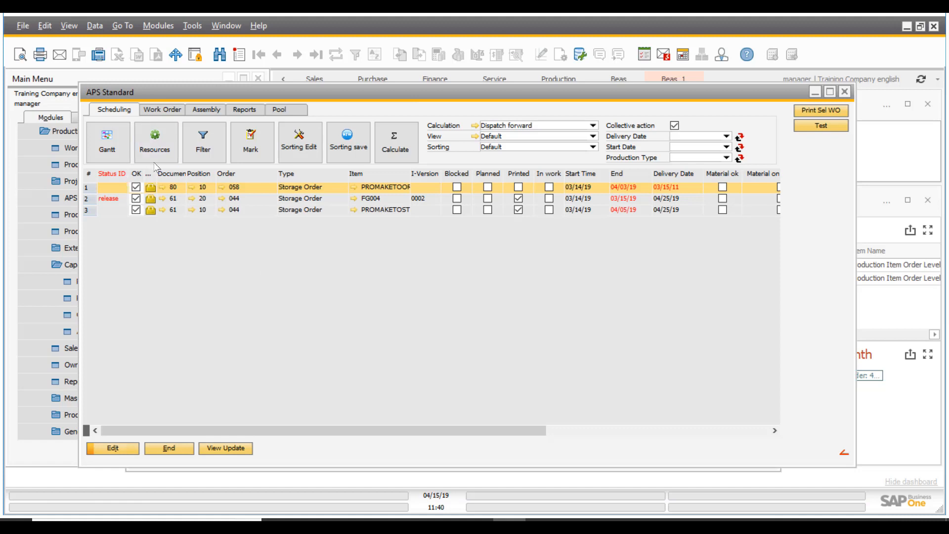
# - Mark only the first and third work orders, print them with Print Sel WO, and close the APS windows
pyautogui.click(136, 187)
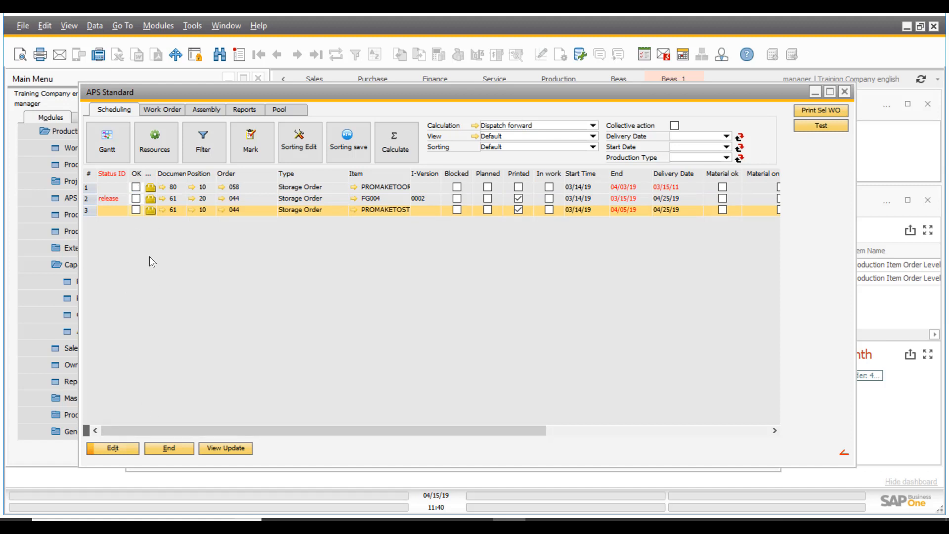
pyautogui.click(135, 209)
pyautogui.click(136, 187)
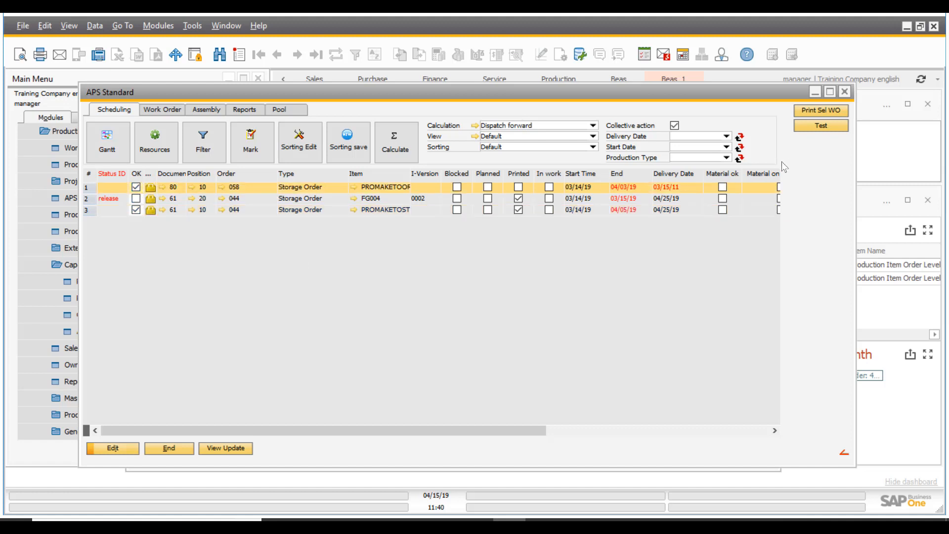
pyautogui.click(817, 111)
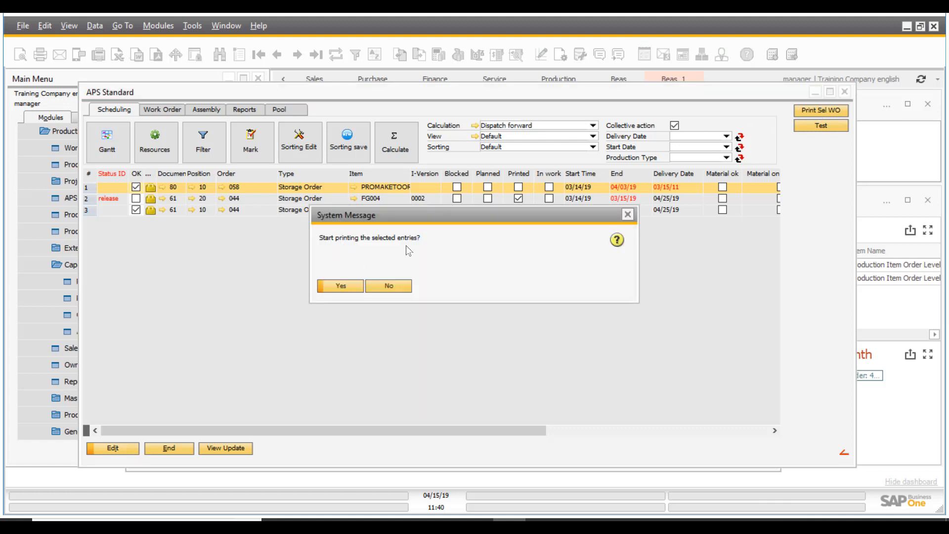
pyautogui.click(342, 286)
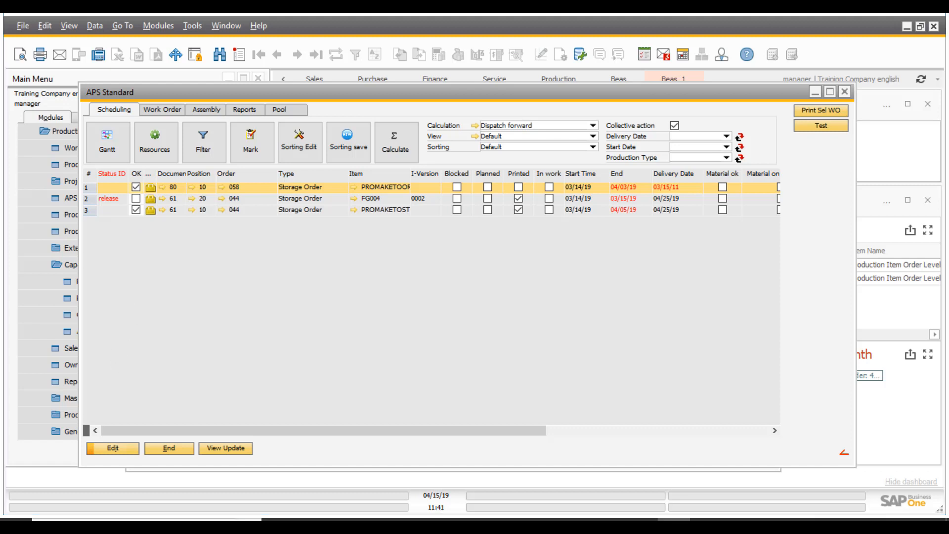
pyautogui.click(845, 92)
pyautogui.click(769, 96)
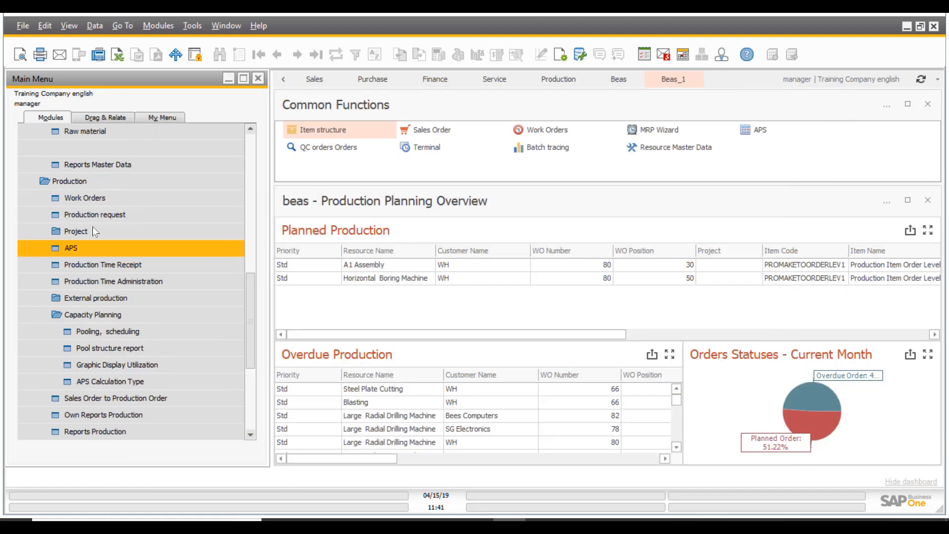
# - Open the master data of resource 1999, Inspection with Costtypes, from the BEAS resources and widen its window
pyautogui.scroll(3, 93, 226)
pyautogui.scroll(5, 224, 251)
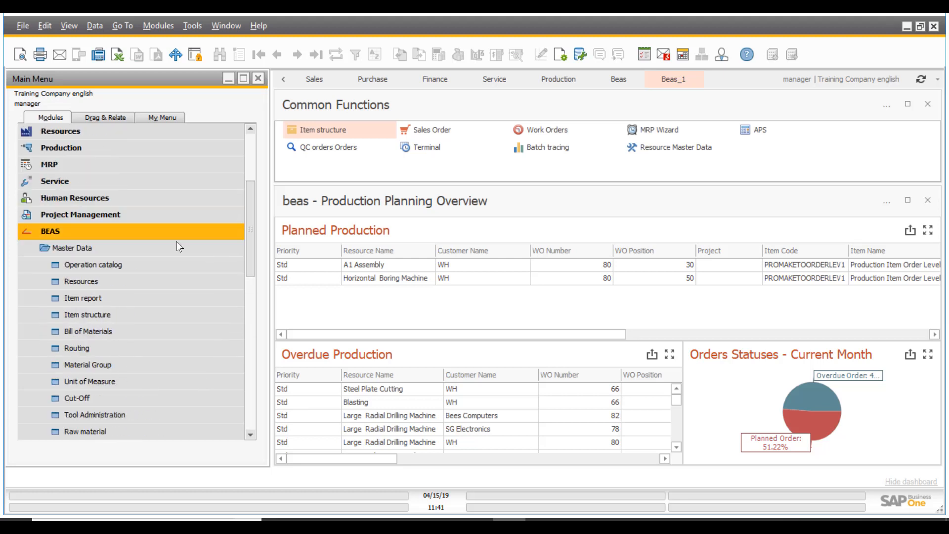
pyautogui.click(230, 286)
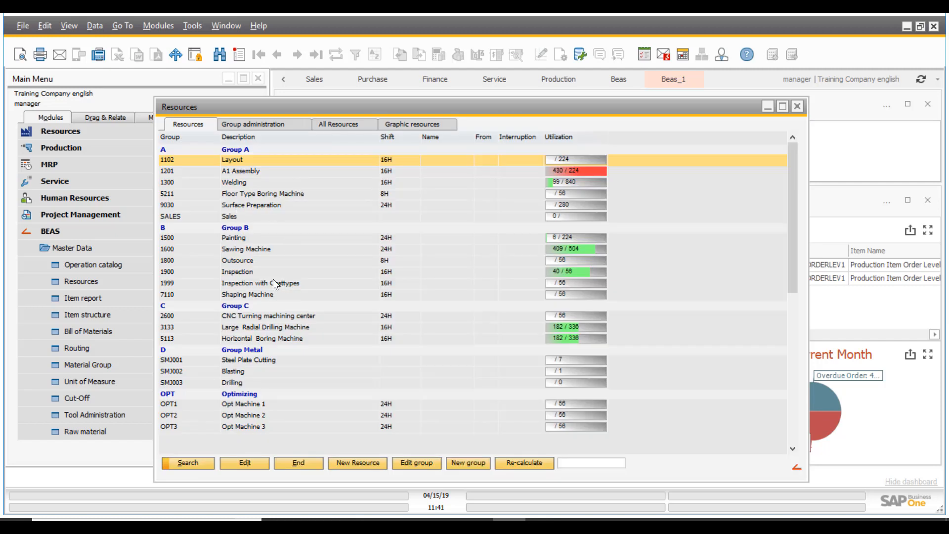
pyautogui.click(270, 283)
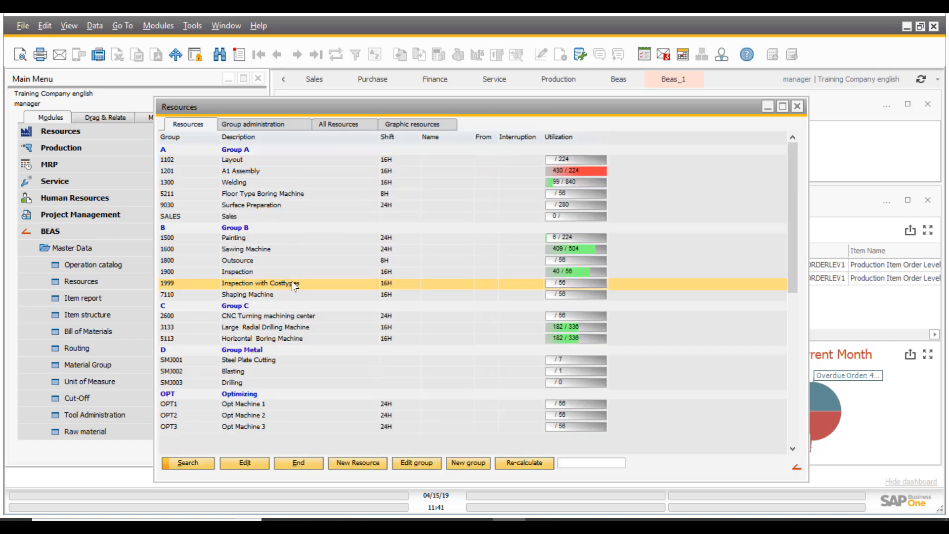
pyautogui.doubleClick(395, 281)
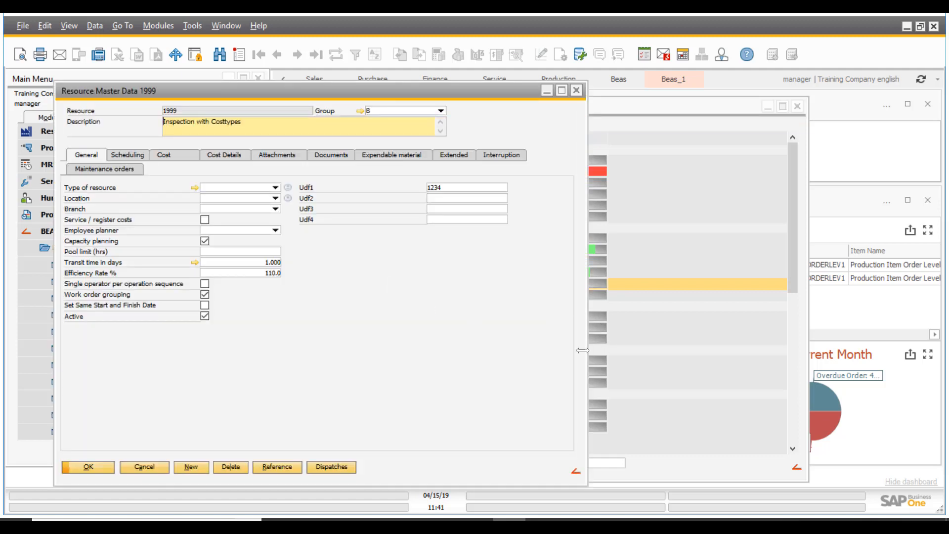
pyautogui.moveTo(587, 348); pyautogui.dragTo(737, 348)
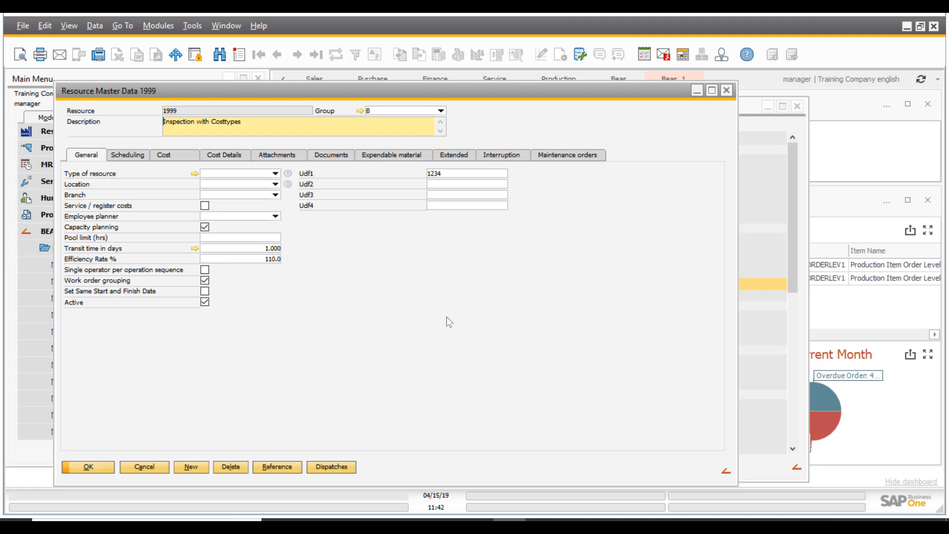
# - Open the Item Placement Tool configuration for the resource window and add a row for the udf5 element
pyautogui.rightClick(425, 261)
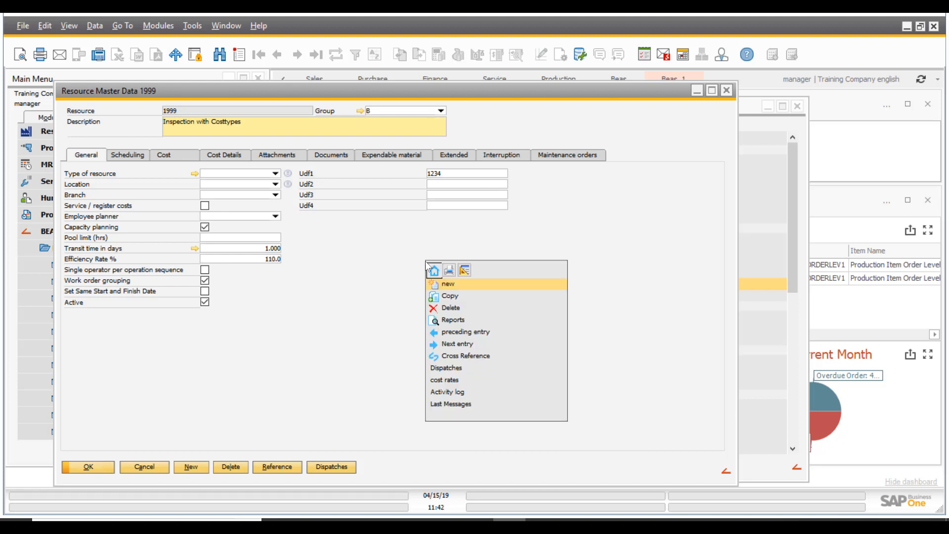
pyautogui.click(465, 270)
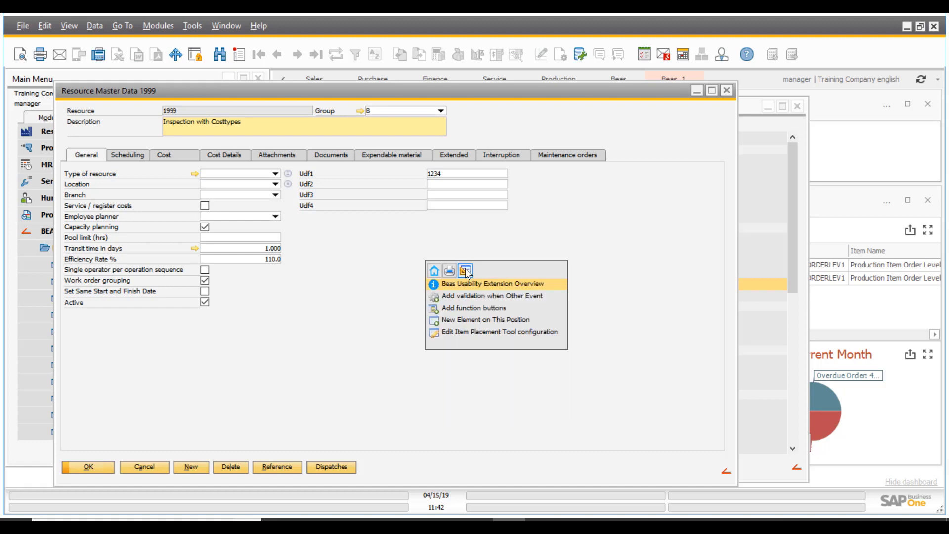
pyautogui.click(471, 332)
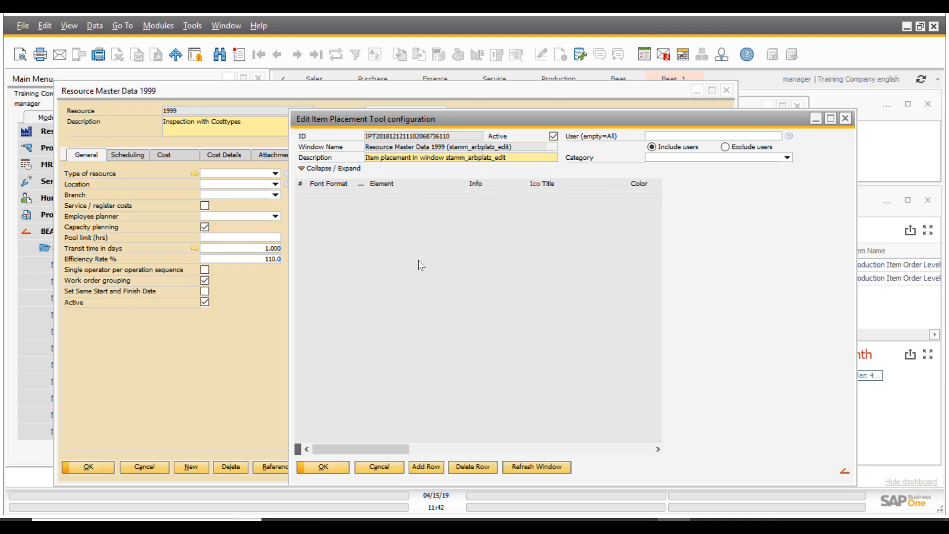
pyautogui.click(438, 464)
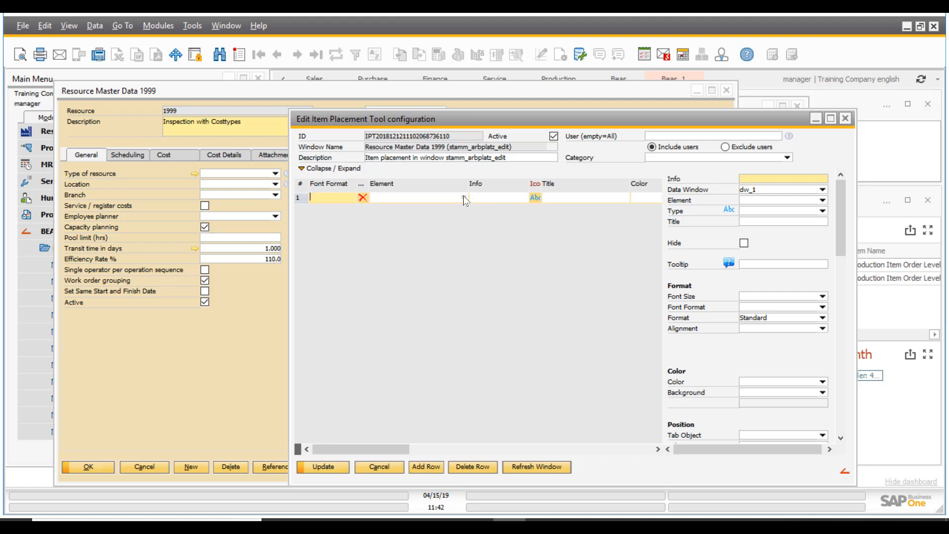
pyautogui.click(464, 198)
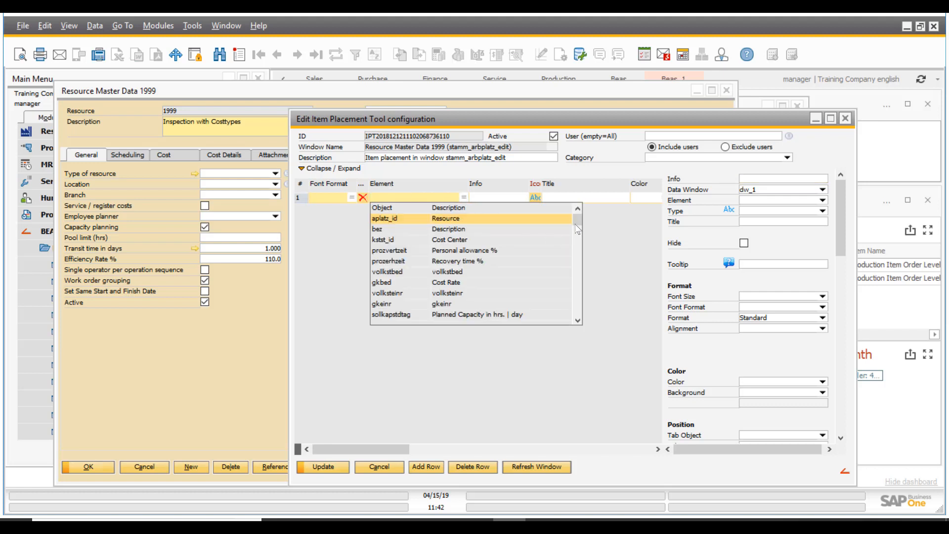
pyautogui.moveTo(578, 239); pyautogui.dragTo(578, 303)
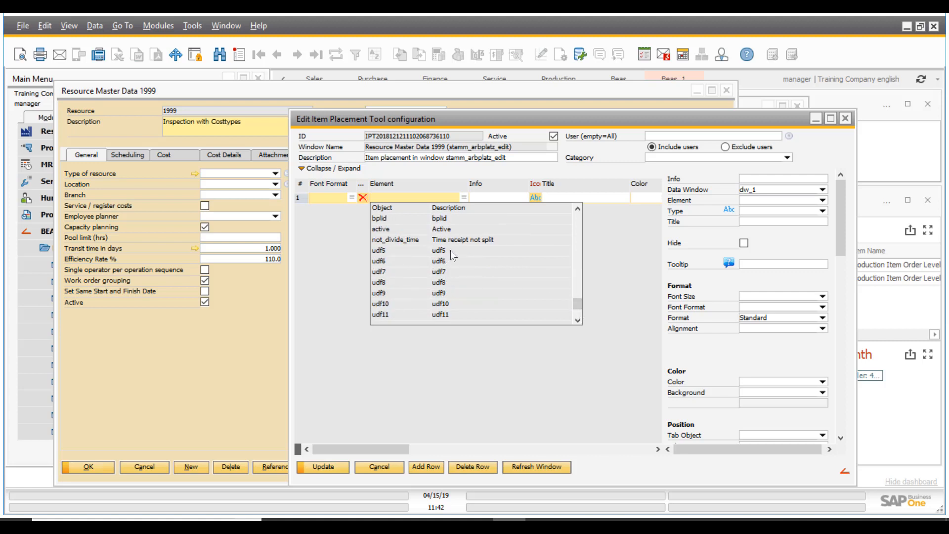
pyautogui.moveTo(577, 304)
pyautogui.mouseDown()
pyautogui.moveTo(578, 313)
pyautogui.moveTo(577, 303)
pyautogui.mouseUp()
pyautogui.click(441, 251)
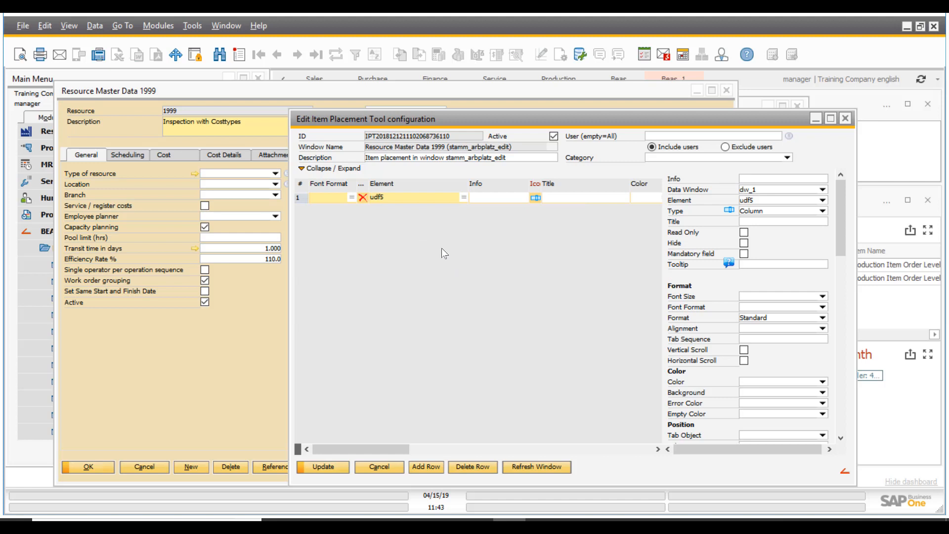
# - Enter UDF5 as the udf5 row's info and title, and review its format, position and function properties
pyautogui.click(497, 198)
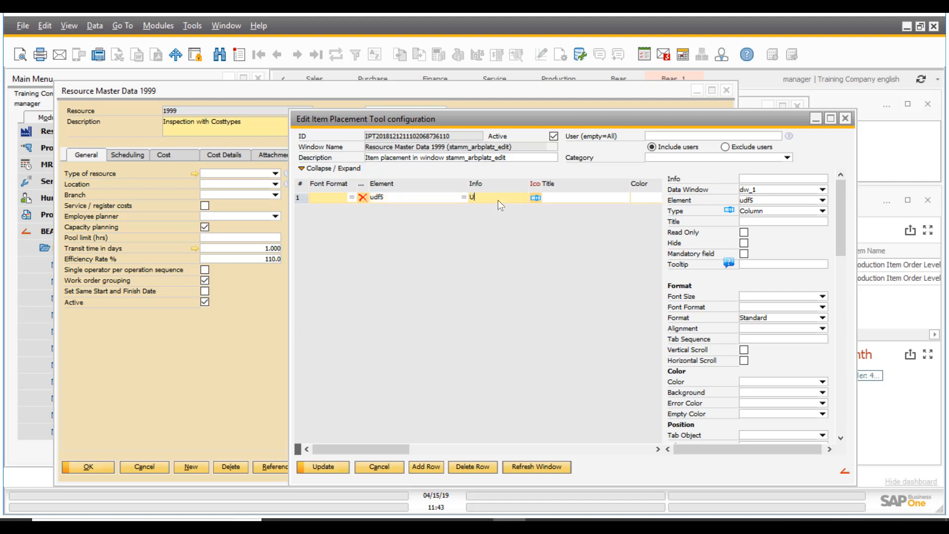
pyautogui.write('UDF5')
pyautogui.click(571, 197)
pyautogui.write('UDF')
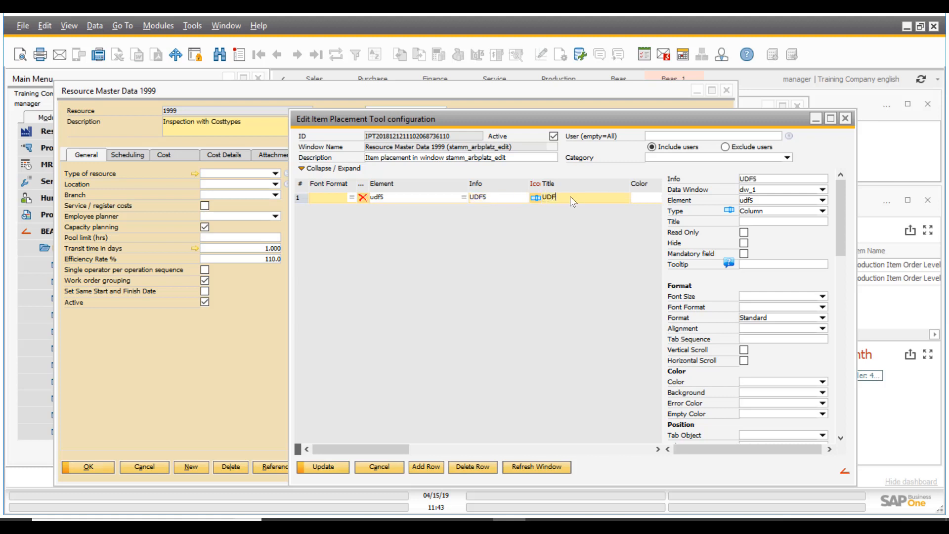
pyautogui.write('5')
pyautogui.scroll(-5, 767, 243)
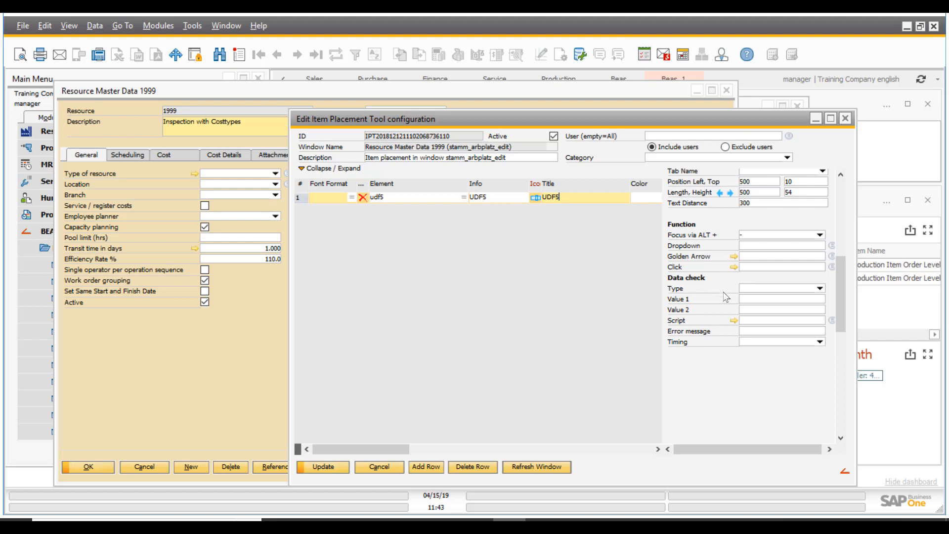
pyautogui.scroll(5, 719, 278)
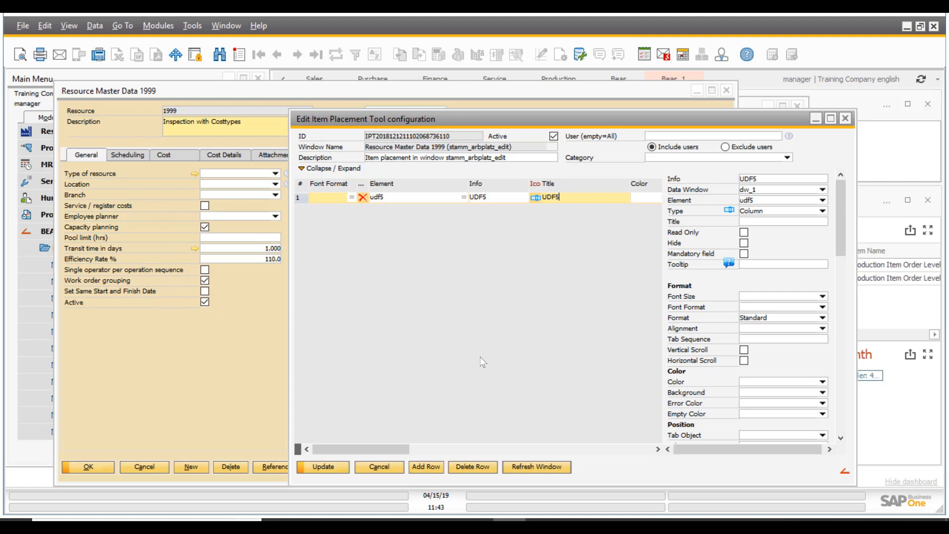
# - Refresh the resource window with the UDF5 element, and move the placement configuration window aside so both can be seen
pyautogui.click(542, 465)
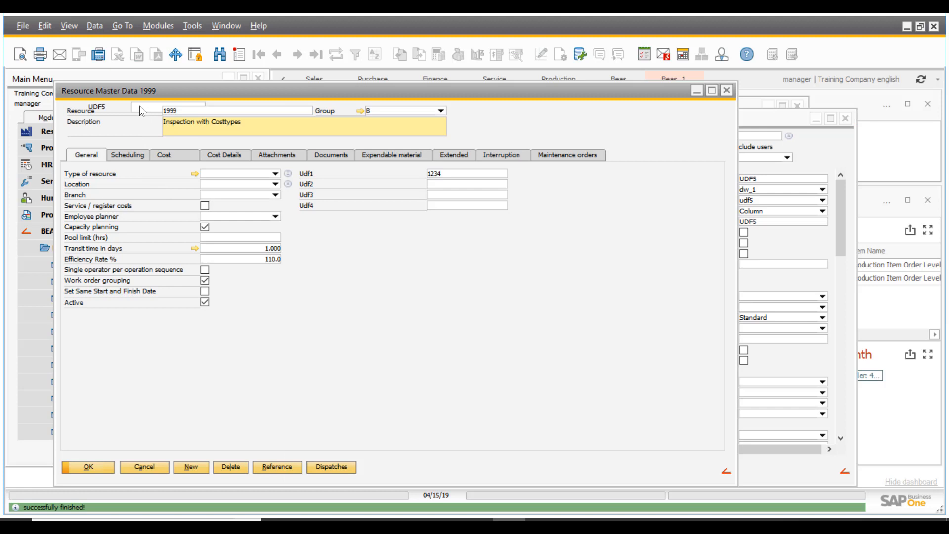
pyautogui.click(826, 153)
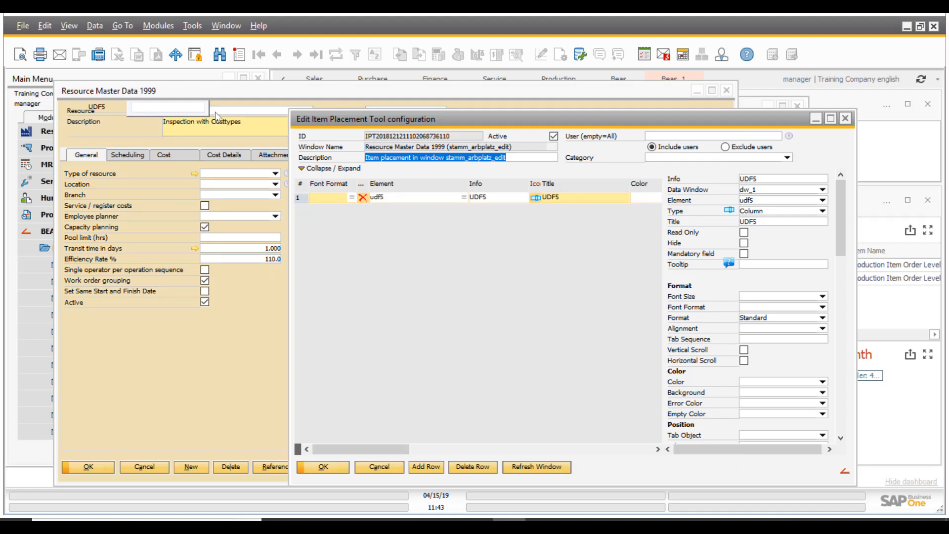
pyautogui.moveTo(502, 119); pyautogui.dragTo(665, 116)
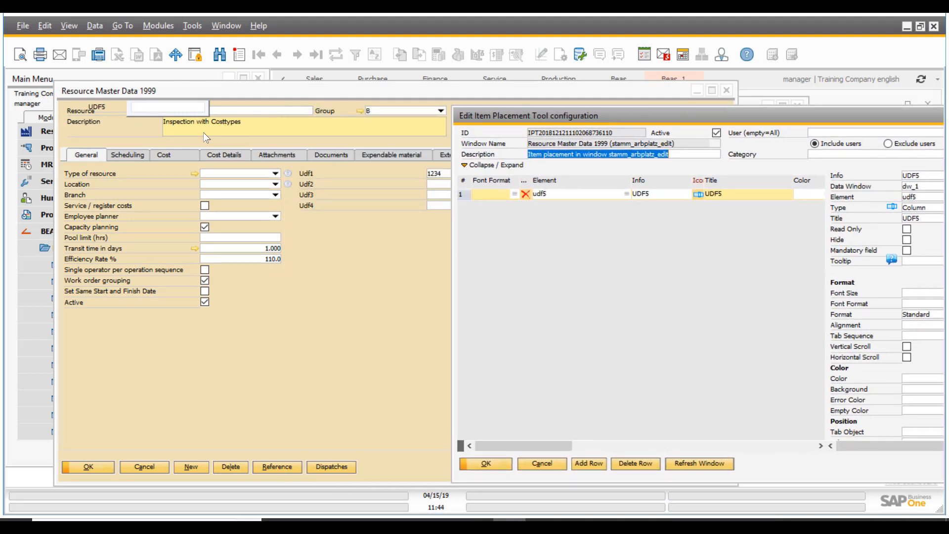
# - Move the UDF5 field from the resource header into the General page's free area below the Udf4 field
pyautogui.click(153, 108)
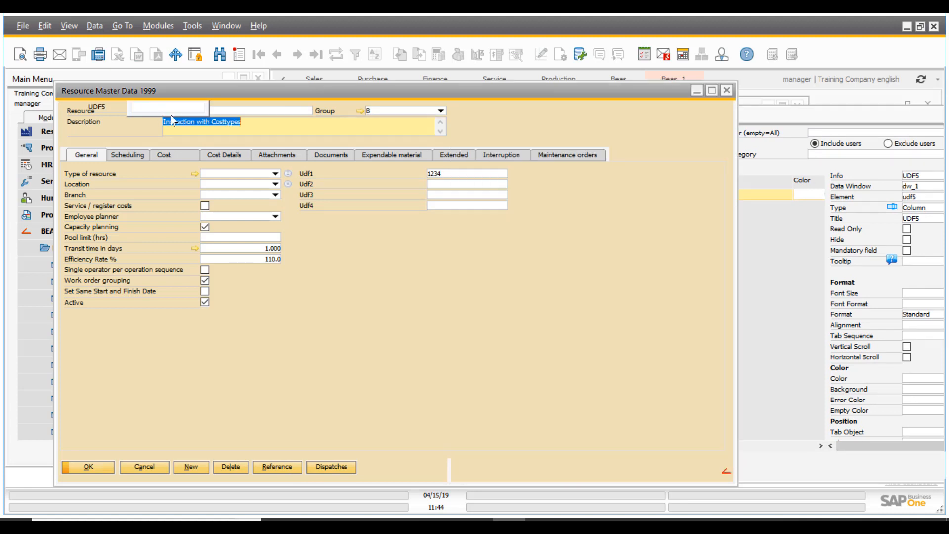
pyautogui.moveTo(477, 283); pyautogui.dragTo(224, 352)
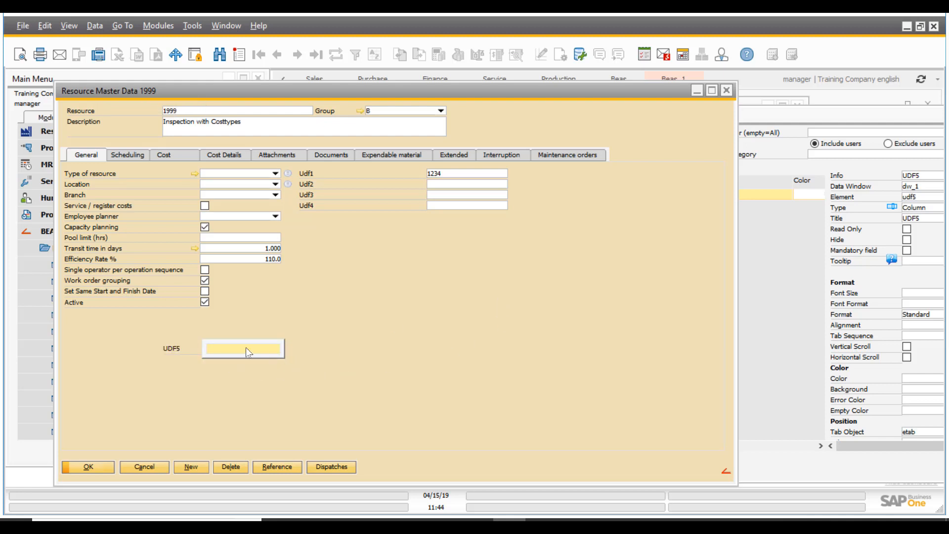
pyautogui.moveTo(486, 330); pyautogui.dragTo(467, 313)
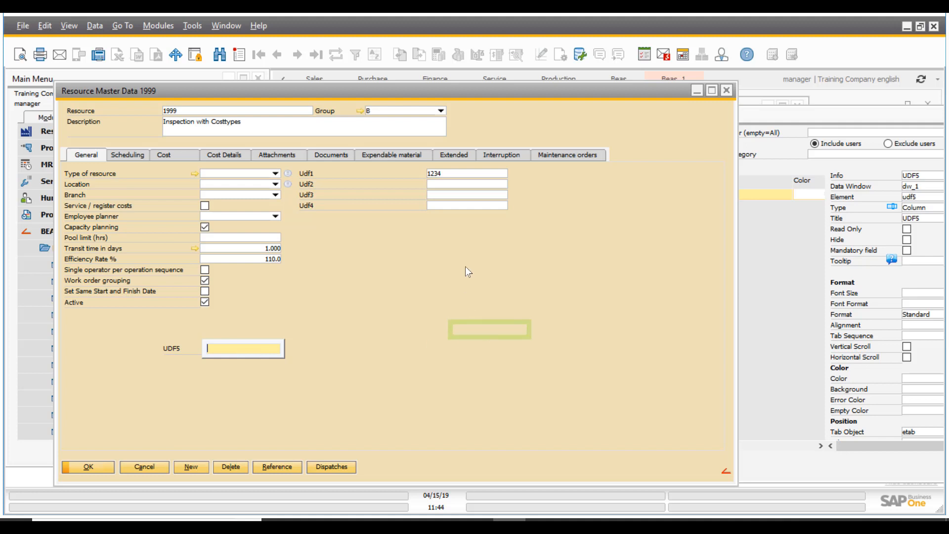
pyautogui.moveTo(468, 264); pyautogui.dragTo(467, 268)
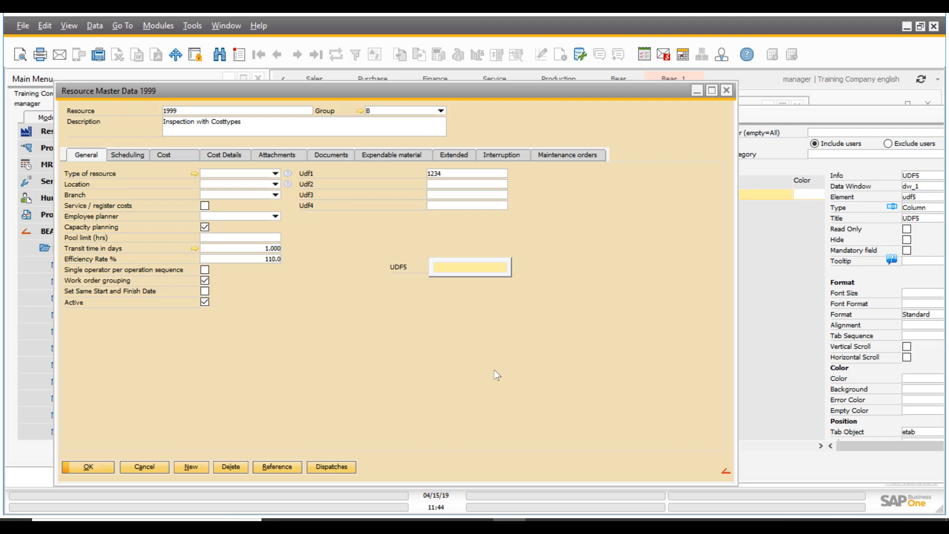
# - Add a row for the udf6 element to the placement configuration, with UDF6 as its info and title
pyautogui.click(826, 277)
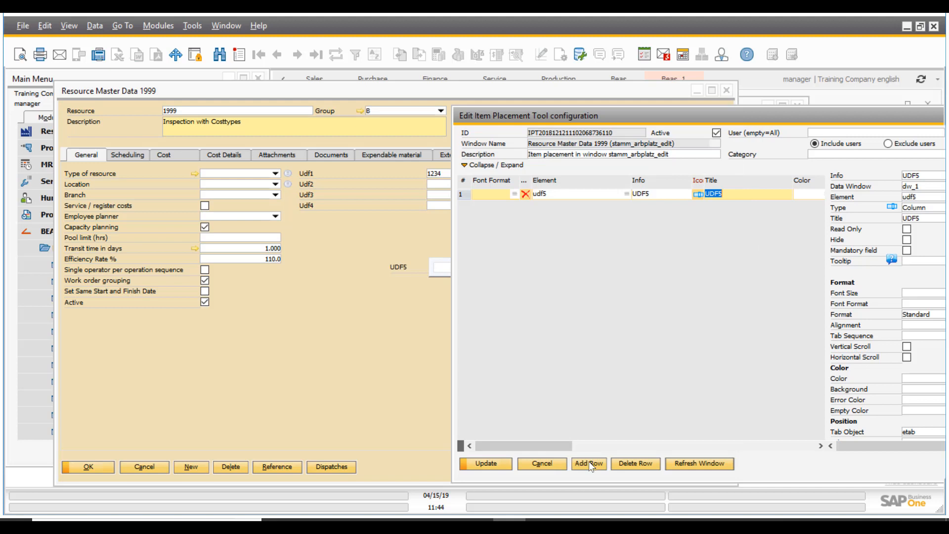
pyautogui.click(588, 461)
pyautogui.click(626, 205)
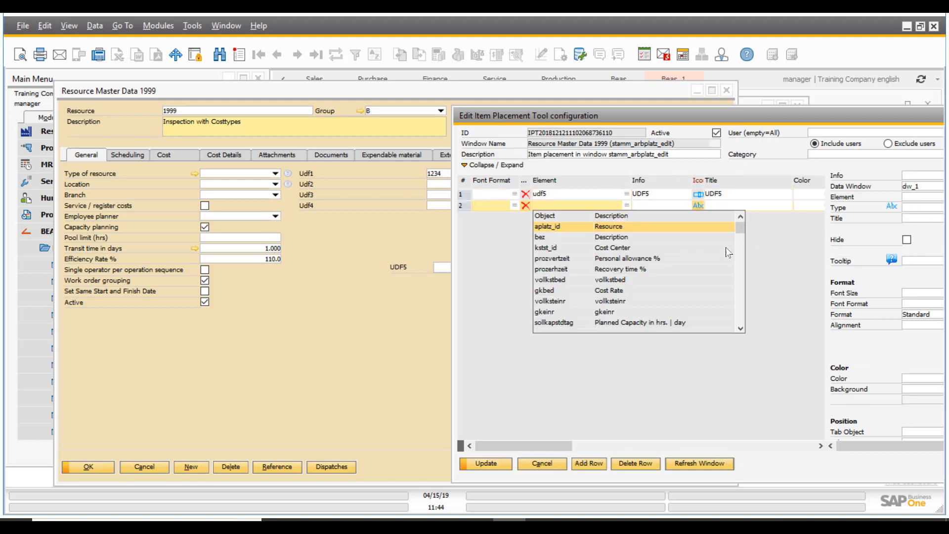
pyautogui.moveTo(744, 234); pyautogui.dragTo(745, 312)
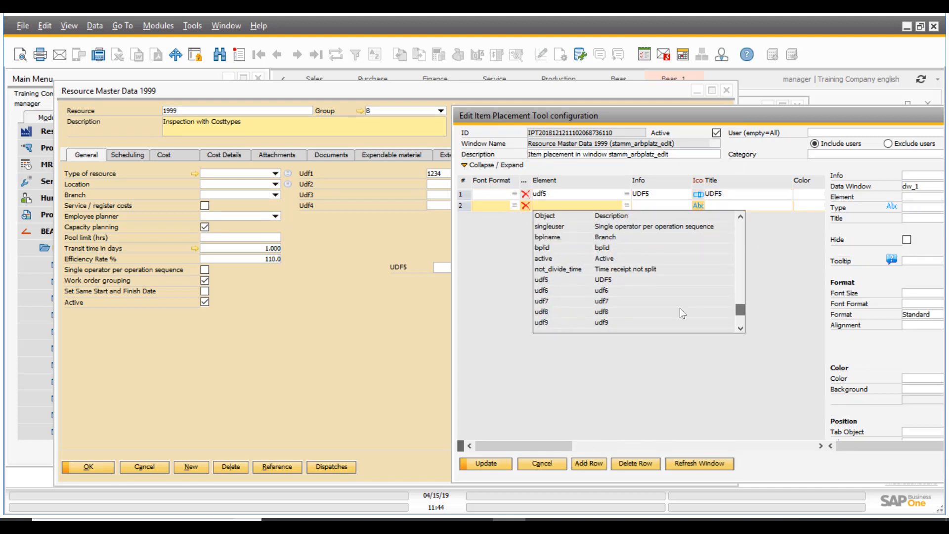
pyautogui.click(620, 290)
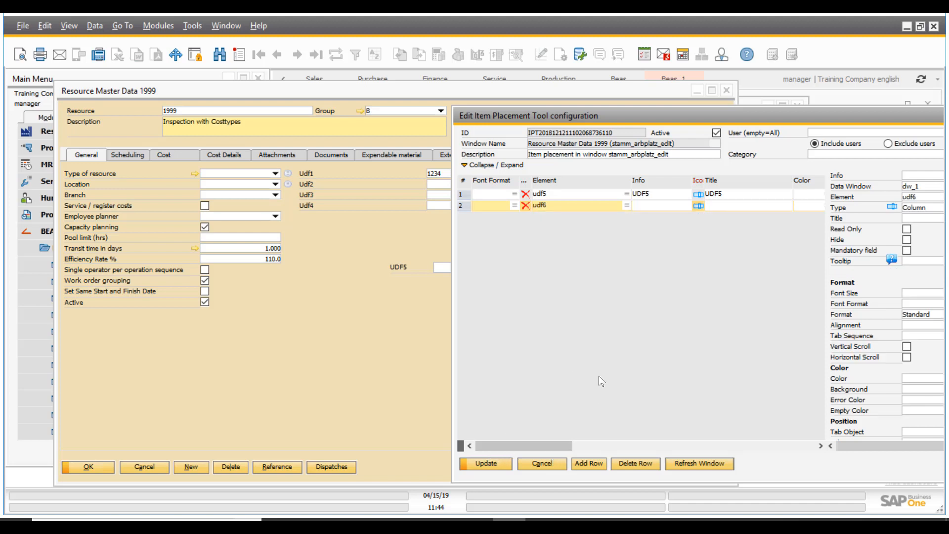
pyautogui.click(657, 206)
pyautogui.write('U')
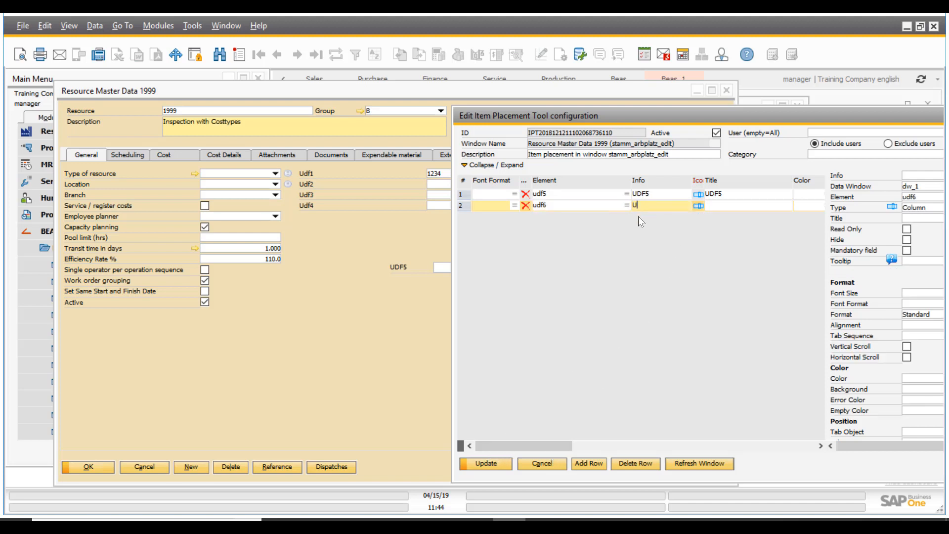
pyautogui.write('DF6')
pyautogui.click(728, 205)
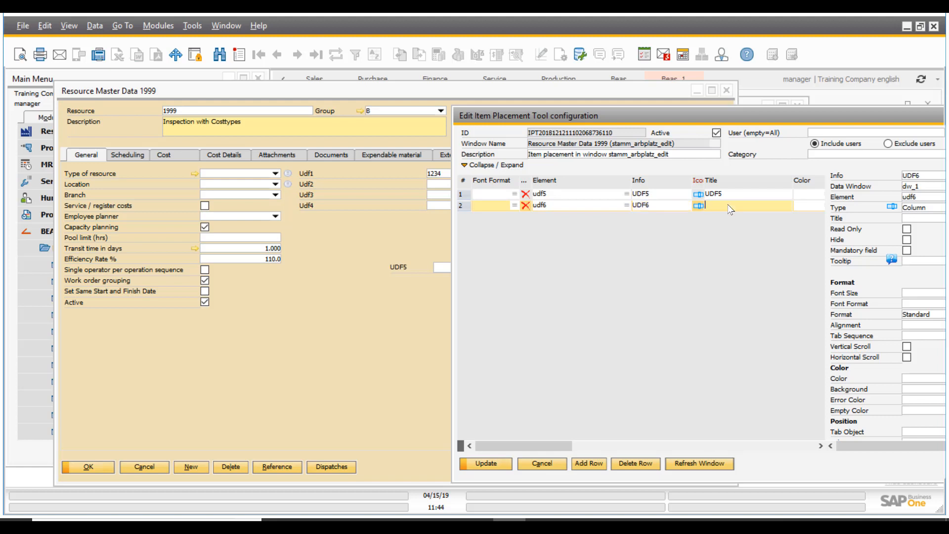
pyautogui.write('UDF6')
# - Refresh the resource window, then place the UDF6 field directly below UDF5 and make it narrower
pyautogui.click(691, 461)
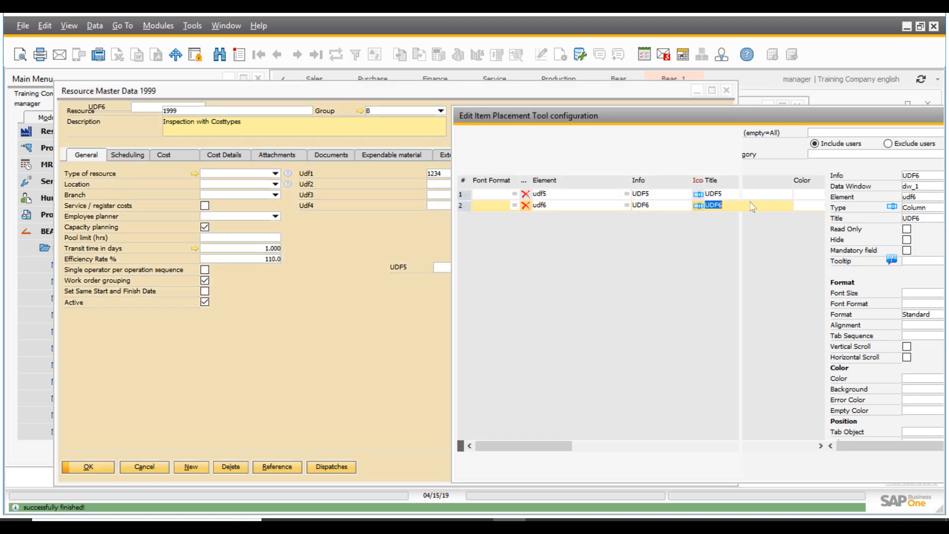
pyautogui.moveTo(632, 113); pyautogui.dragTo(717, 102)
pyautogui.click(163, 107)
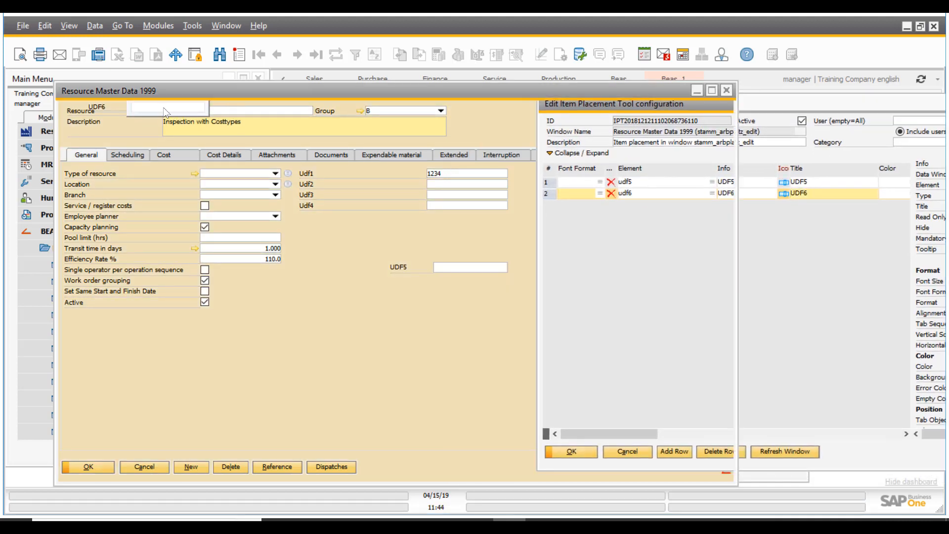
pyautogui.moveTo(416, 272); pyautogui.dragTo(466, 287)
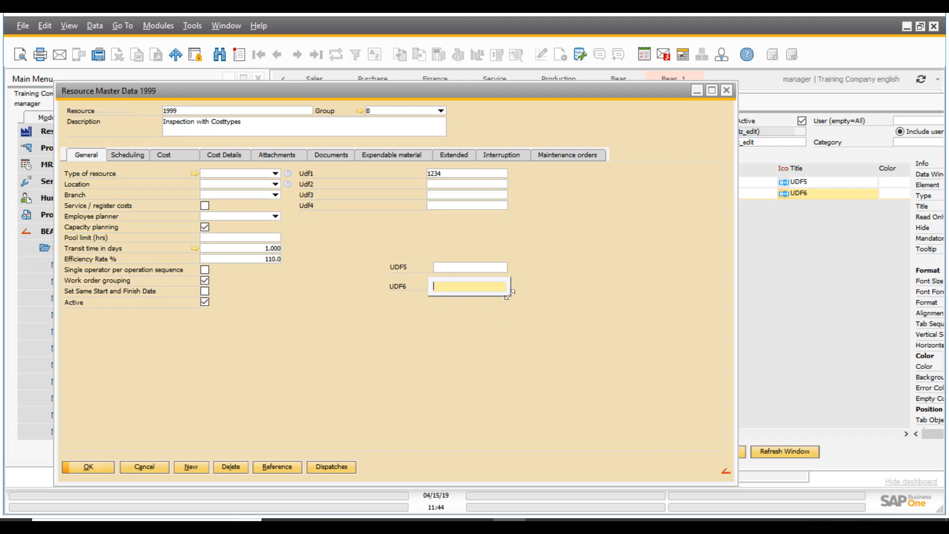
pyautogui.moveTo(509, 292); pyautogui.dragTo(486, 282)
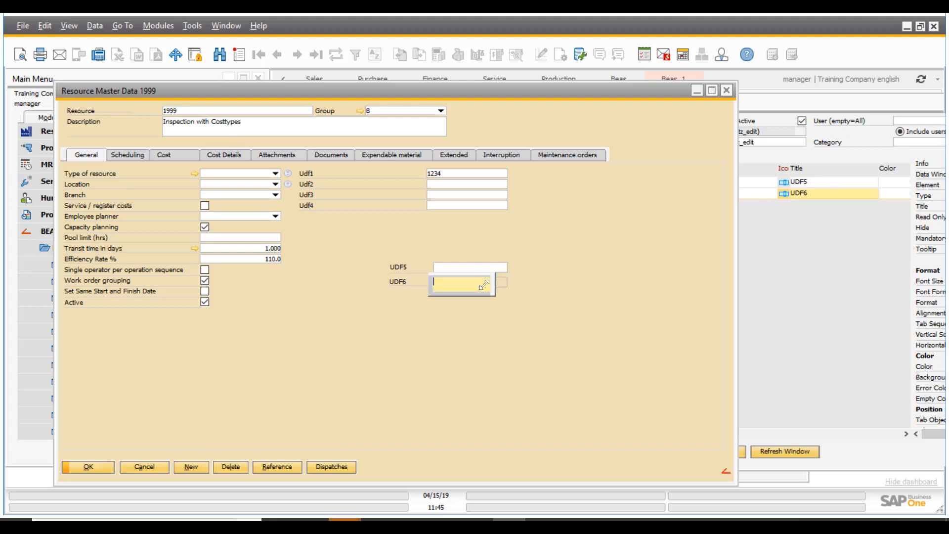
# - Review the UDF6 row's position, length and function properties in the placement configuration, and move its window aside
pyautogui.click(786, 292)
pyautogui.moveTo(766, 103); pyautogui.dragTo(519, 106)
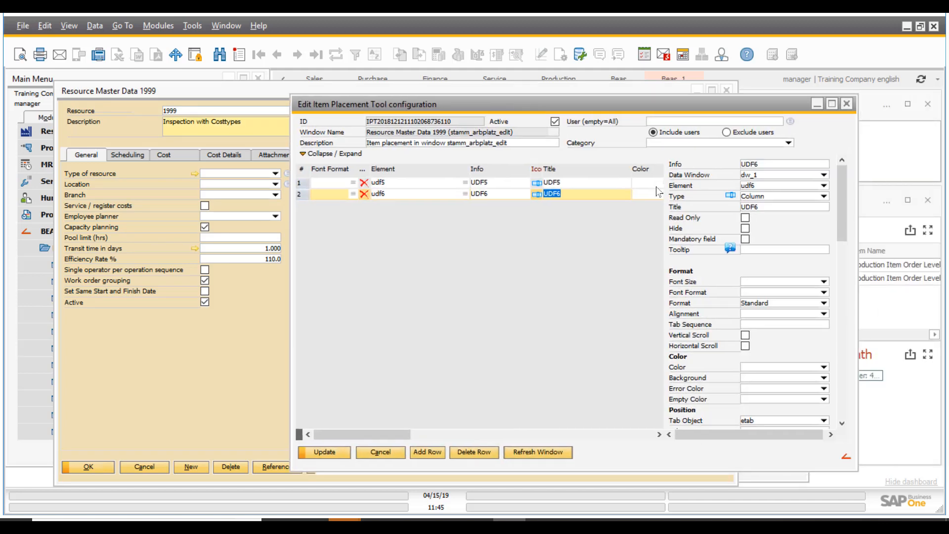
pyautogui.scroll(-5, 780, 324)
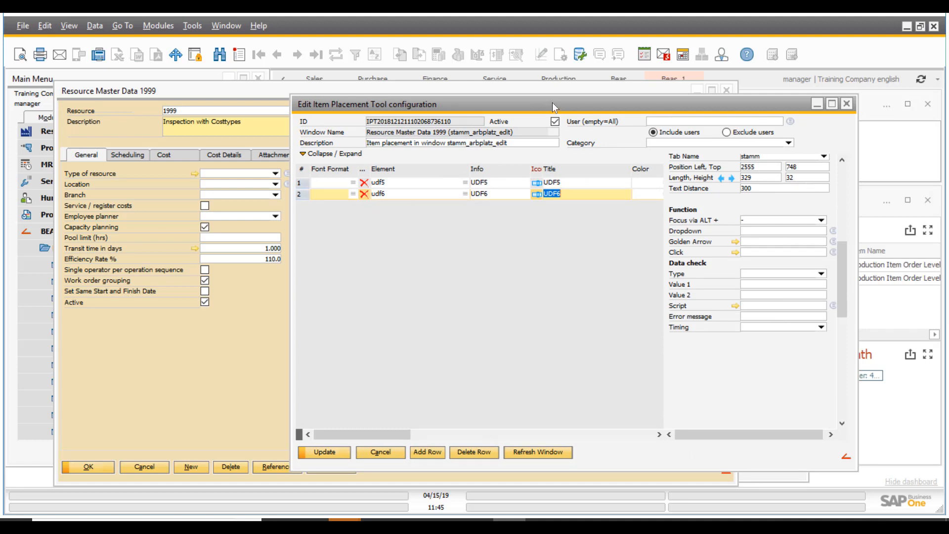
pyautogui.moveTo(551, 102); pyautogui.dragTo(678, 106)
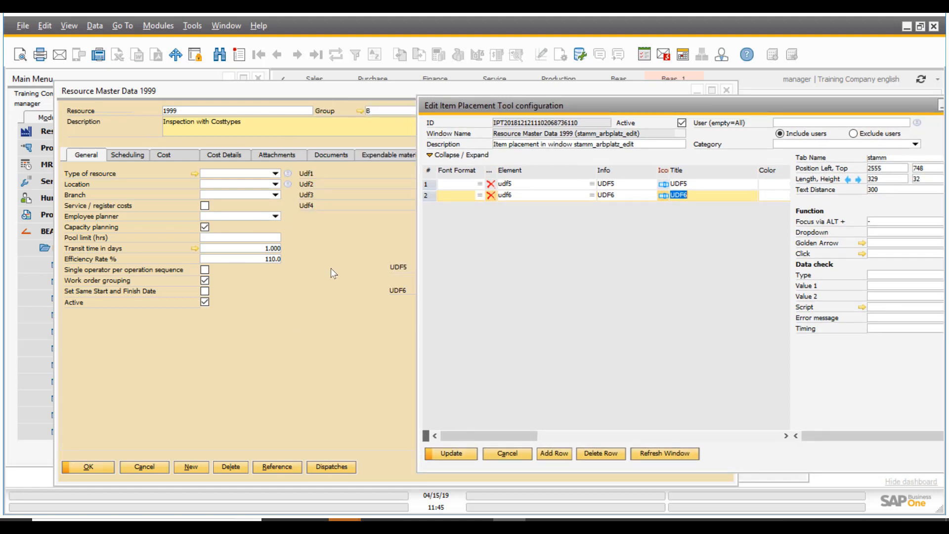
# - Move the Pool limit (hrs) field below UDF6 and widen the UDF6 field to match UDF5
pyautogui.click(245, 239)
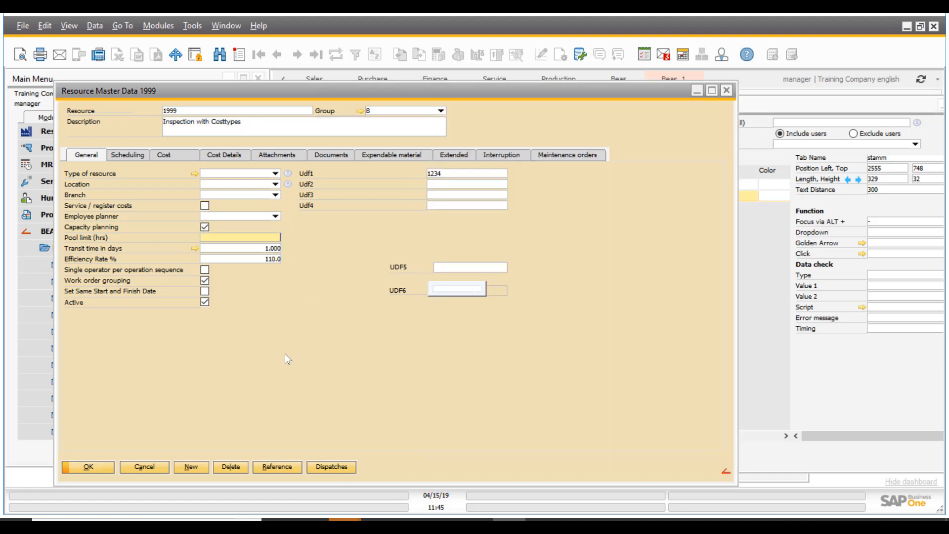
pyautogui.click(229, 360)
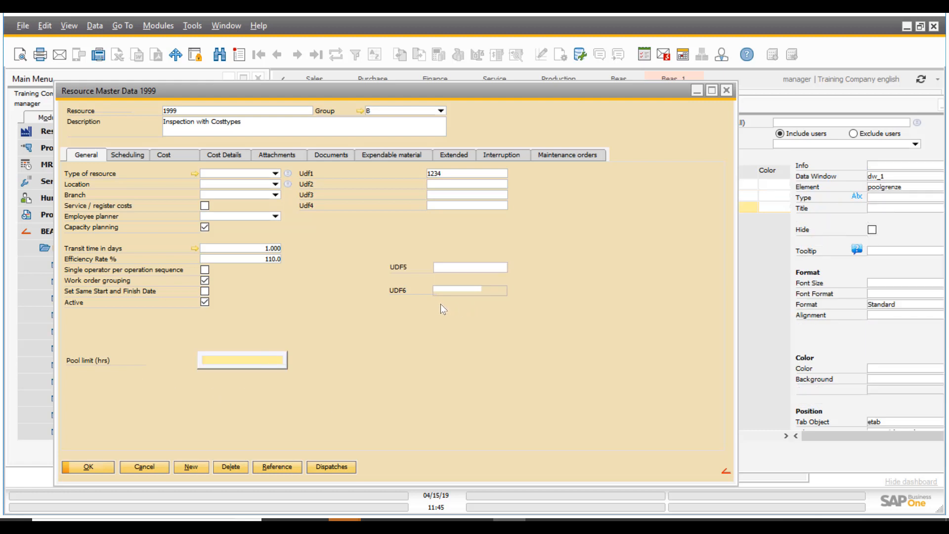
pyautogui.moveTo(252, 363); pyautogui.dragTo(483, 347)
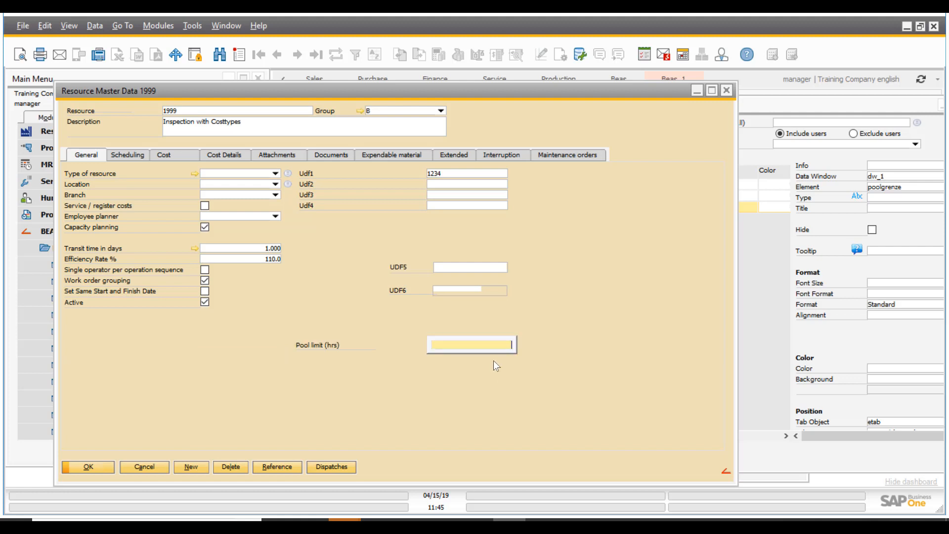
pyautogui.click(475, 291)
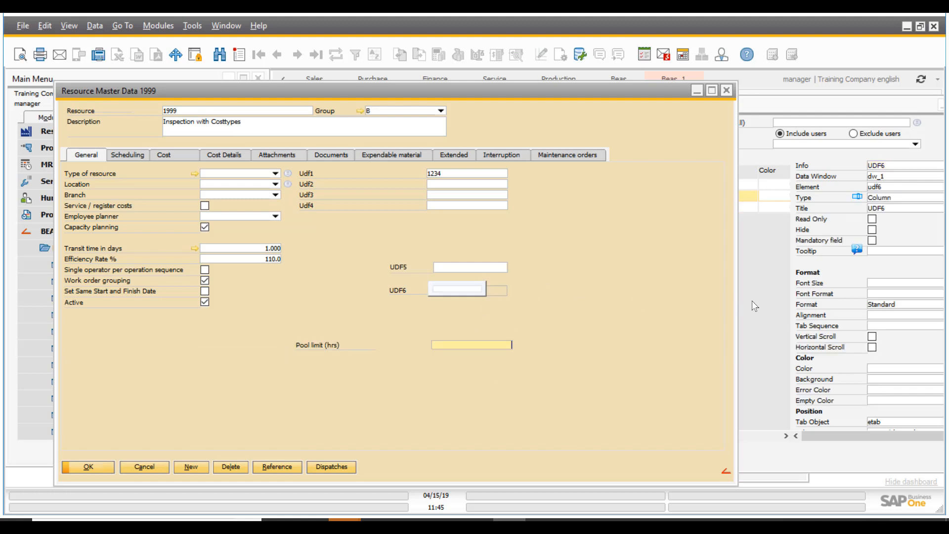
pyautogui.moveTo(483, 292); pyautogui.dragTo(511, 297)
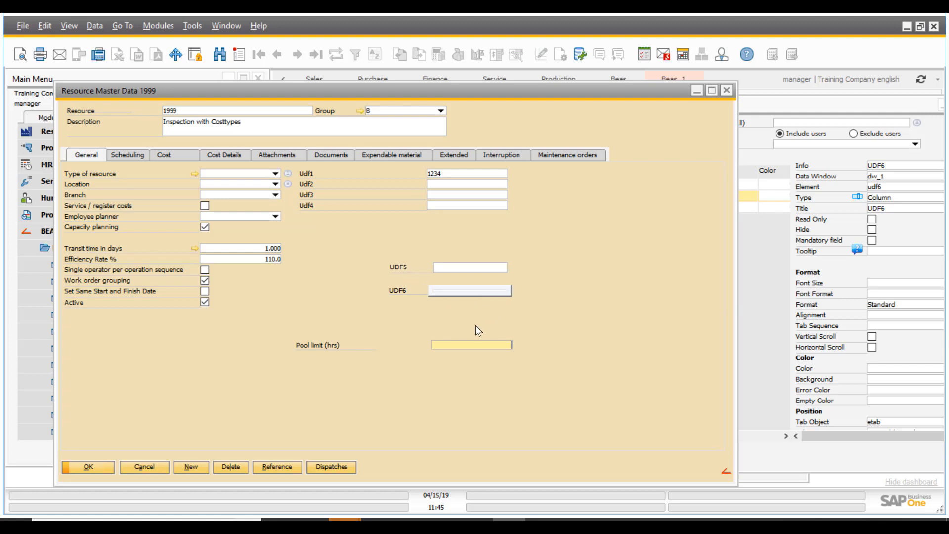
# - Check the element rows in the placement configuration, move its window aside and refresh the resource window
pyautogui.click(769, 327)
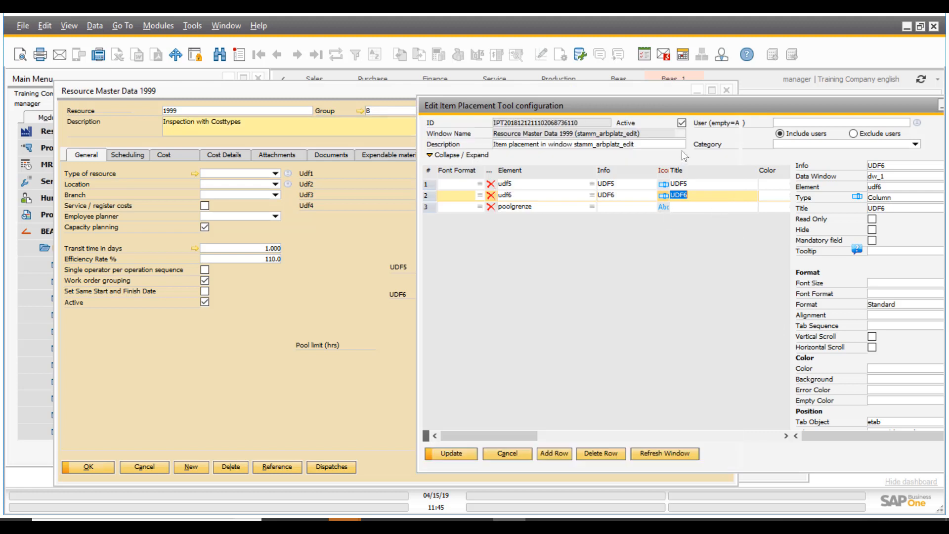
pyautogui.moveTo(669, 107); pyautogui.dragTo(585, 106)
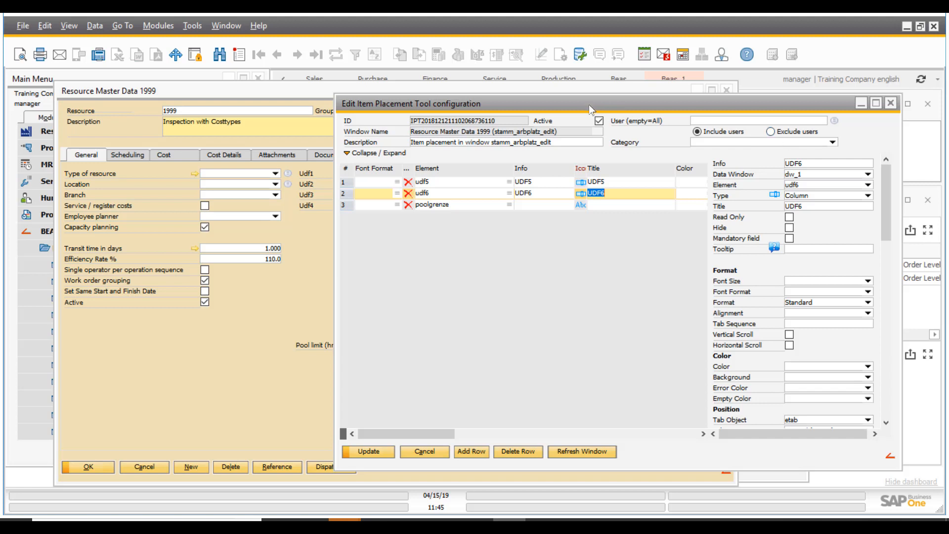
pyautogui.moveTo(586, 102); pyautogui.dragTo(715, 111)
pyautogui.click(404, 156)
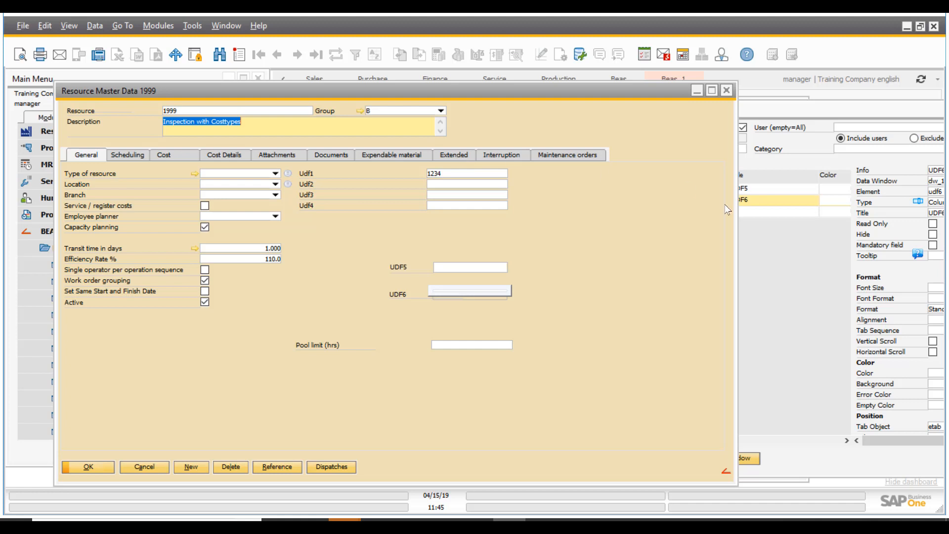
pyautogui.click(791, 263)
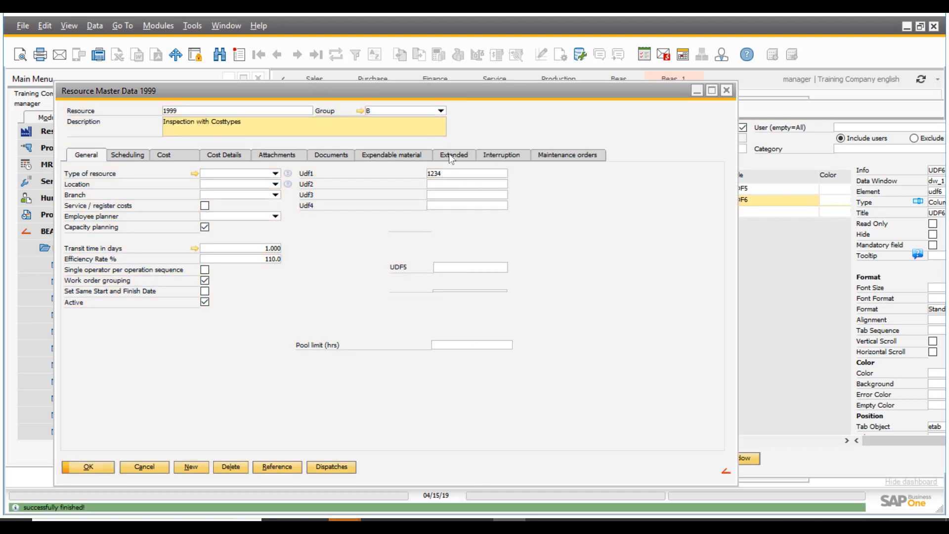
# - Hide the Lot Size Minimum field in the resource's Extended data and refresh the resource window
pyautogui.click(450, 156)
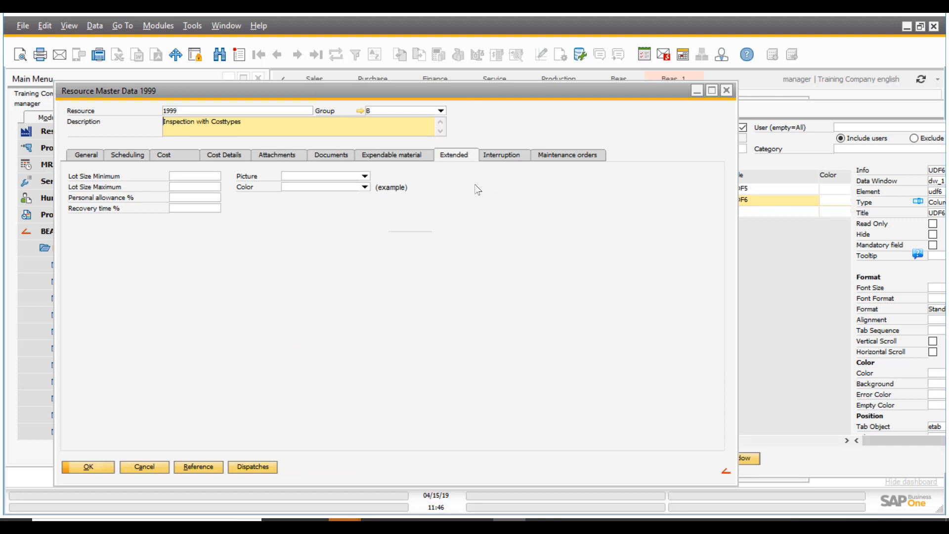
pyautogui.rightClick(196, 177)
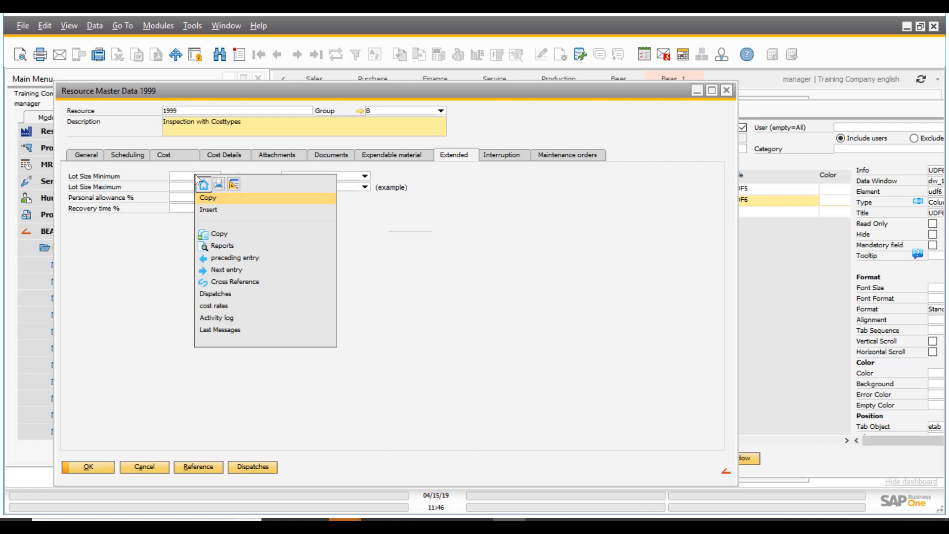
pyautogui.click(237, 183)
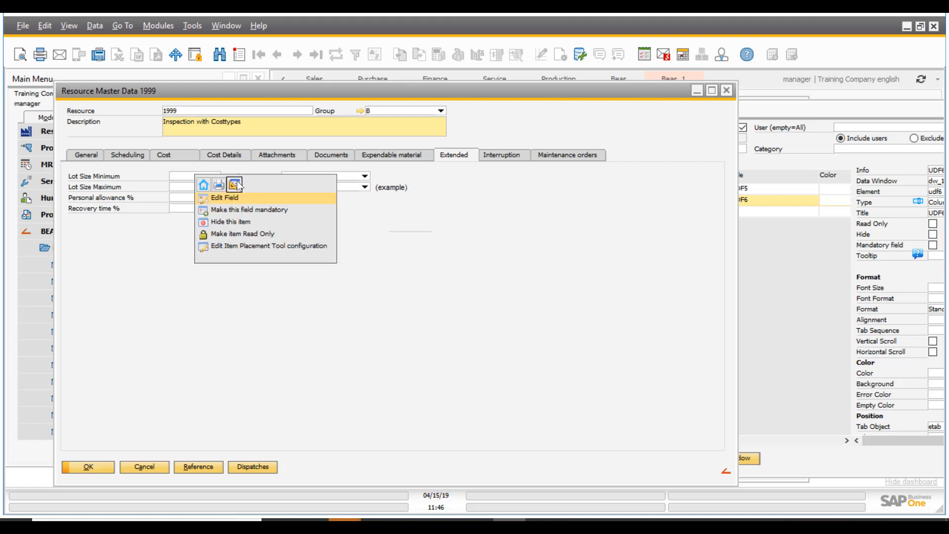
pyautogui.click(239, 222)
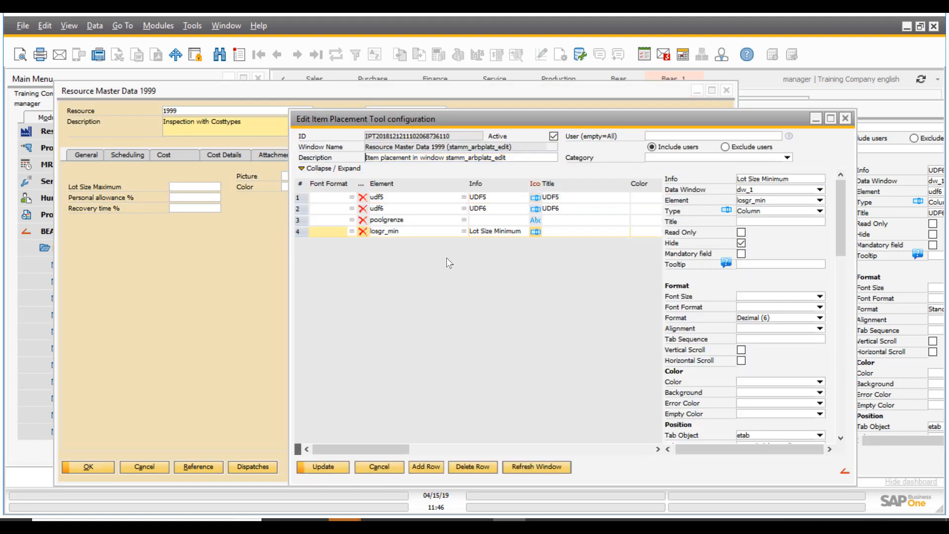
pyautogui.click(546, 466)
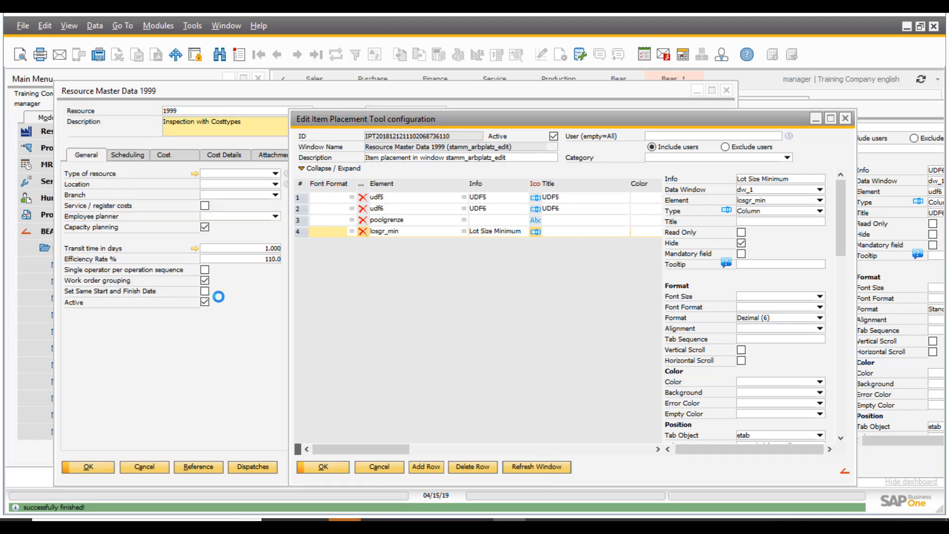
# - Make the Lot Size Maximum field in the resource's Extended data read-only
pyautogui.click(456, 155)
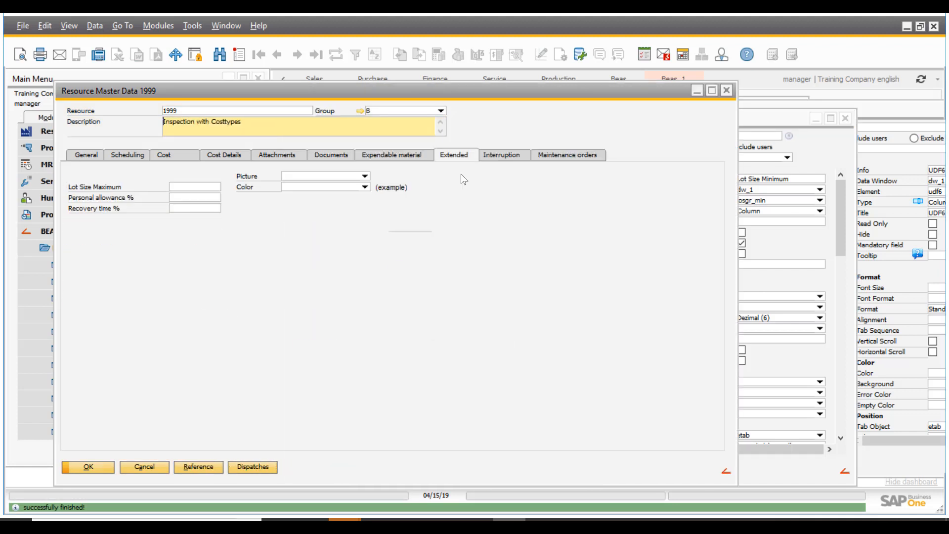
pyautogui.rightClick(200, 186)
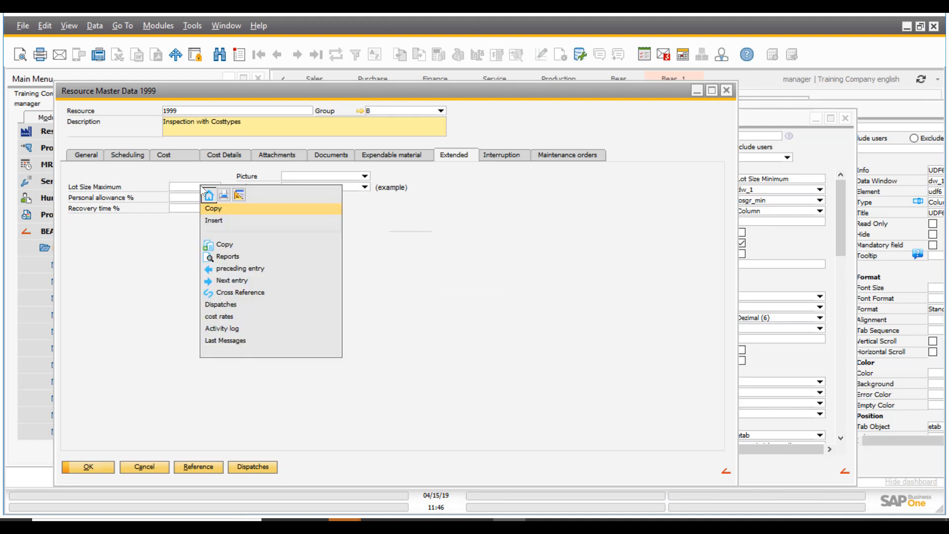
pyautogui.click(239, 195)
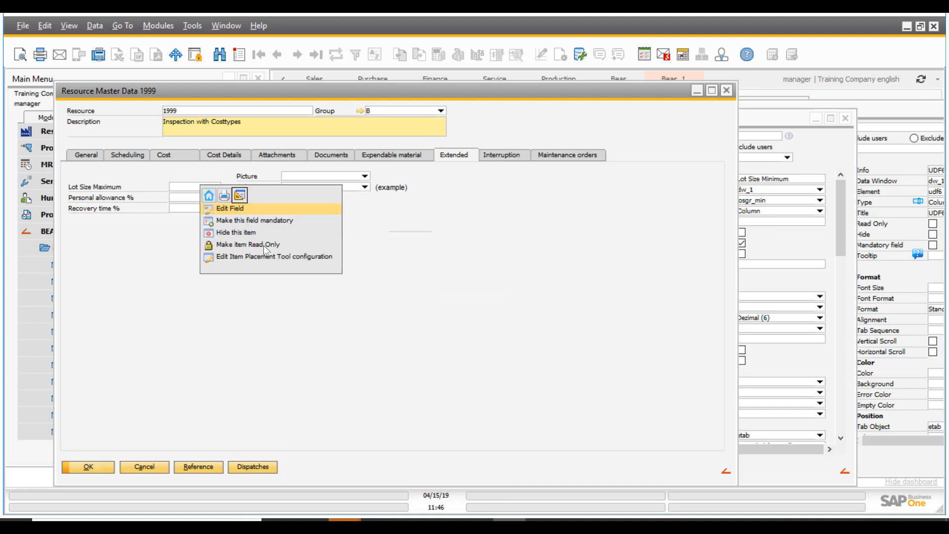
pyautogui.click(263, 245)
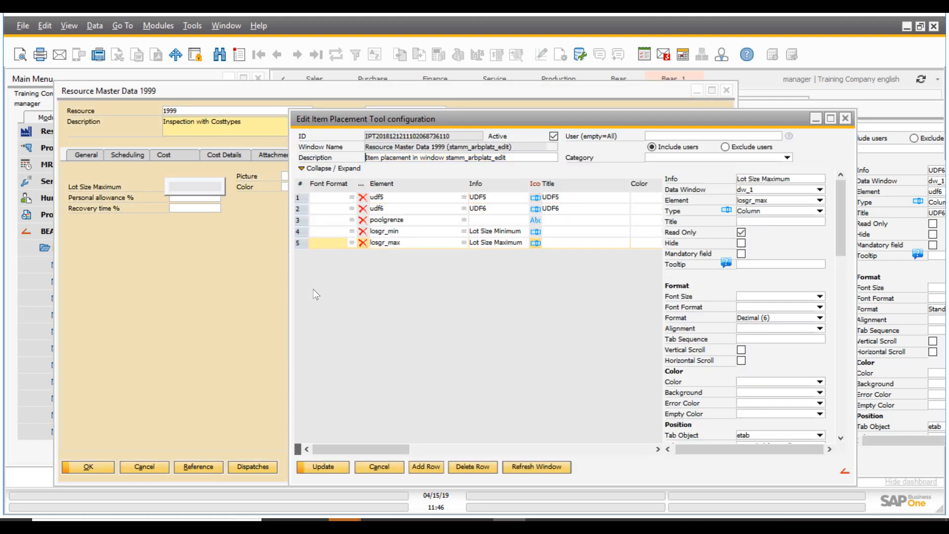
# - Refresh the resource window and show the Extended data of resource 1999 again
pyautogui.click(538, 465)
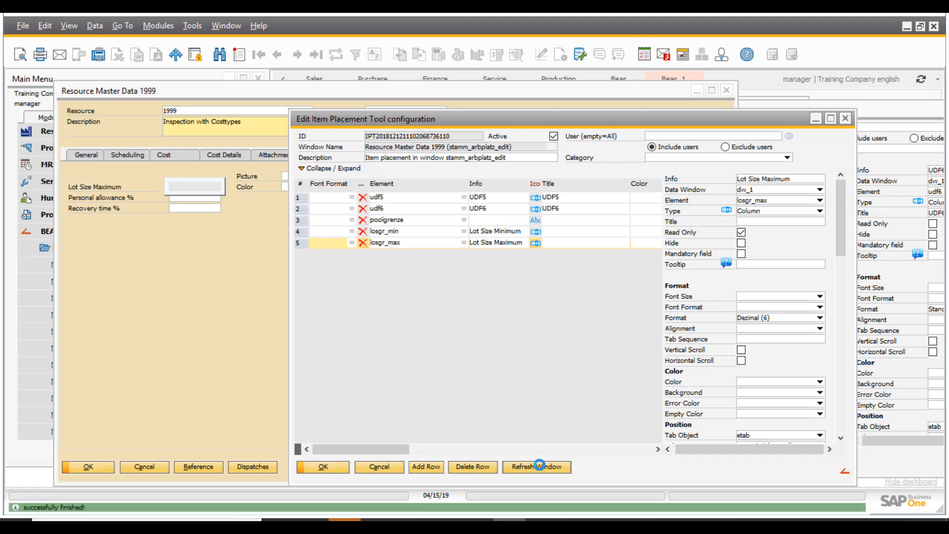
pyautogui.click(205, 223)
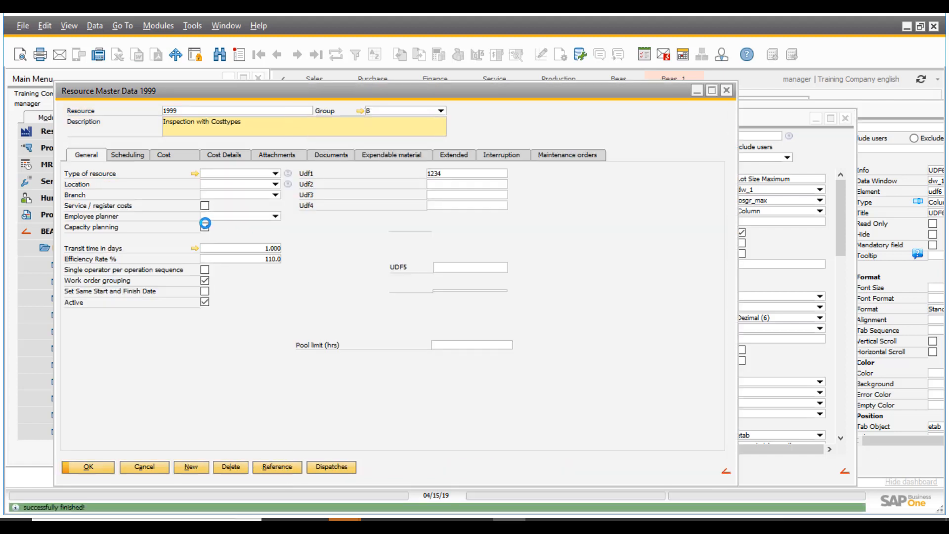
pyautogui.click(458, 156)
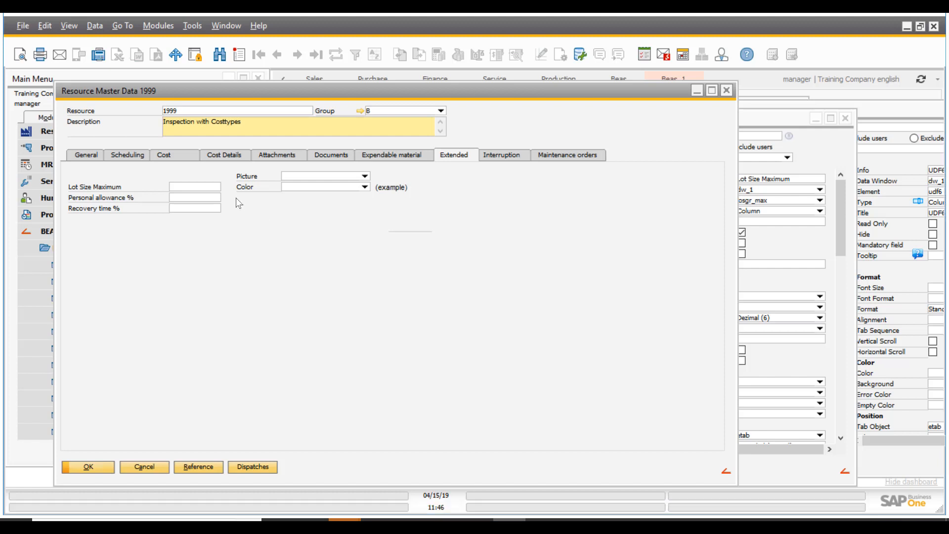
# - Make the Personal allowance % field in the resource's Extended data mandatory, refresh the resource window and return to the Extended data
pyautogui.rightClick(209, 198)
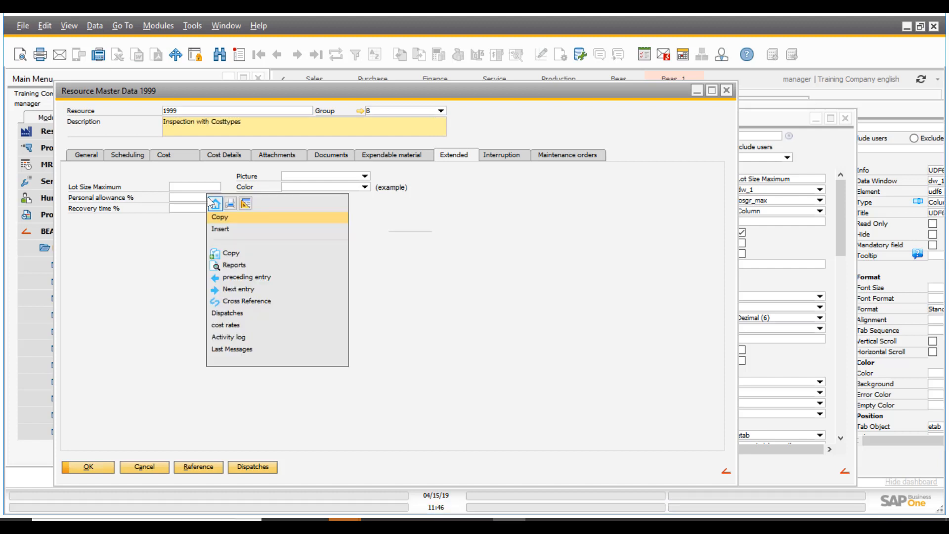
pyautogui.click(245, 204)
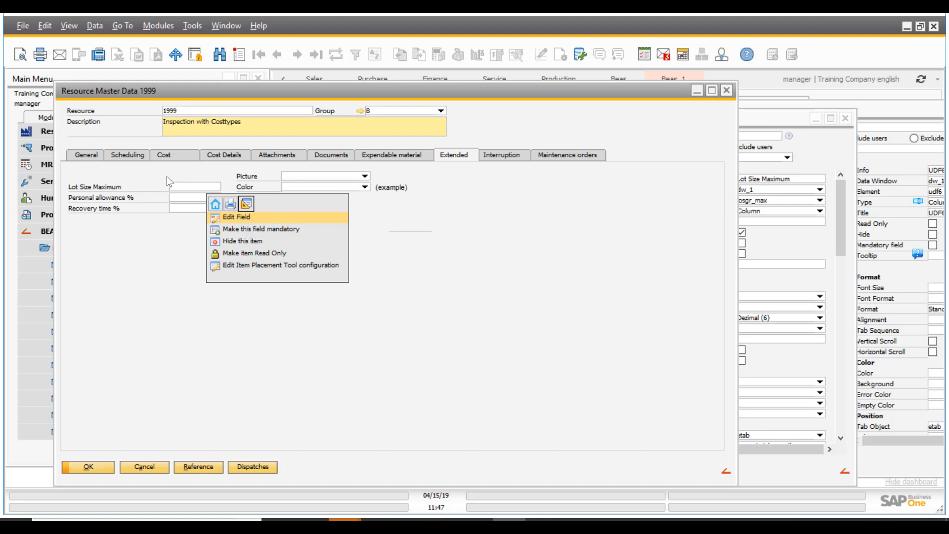
pyautogui.click(232, 226)
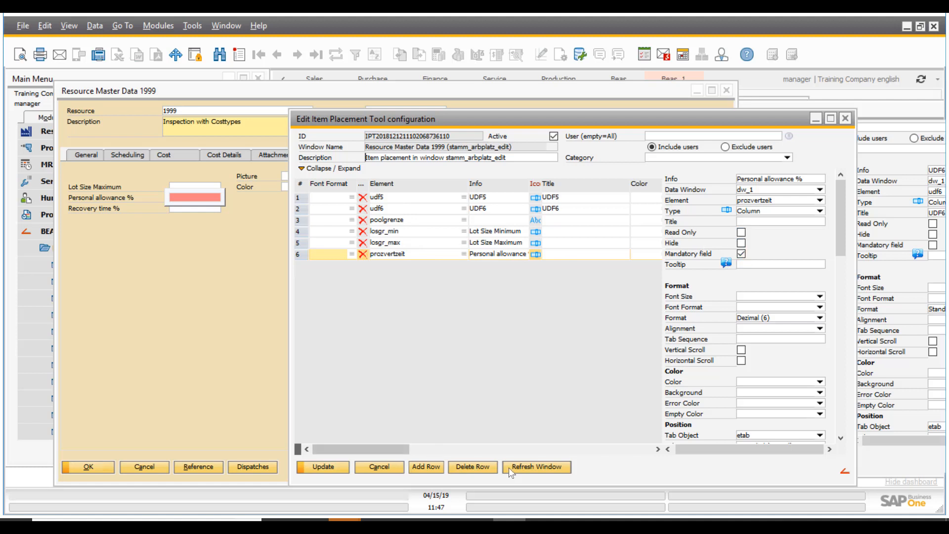
pyautogui.click(529, 467)
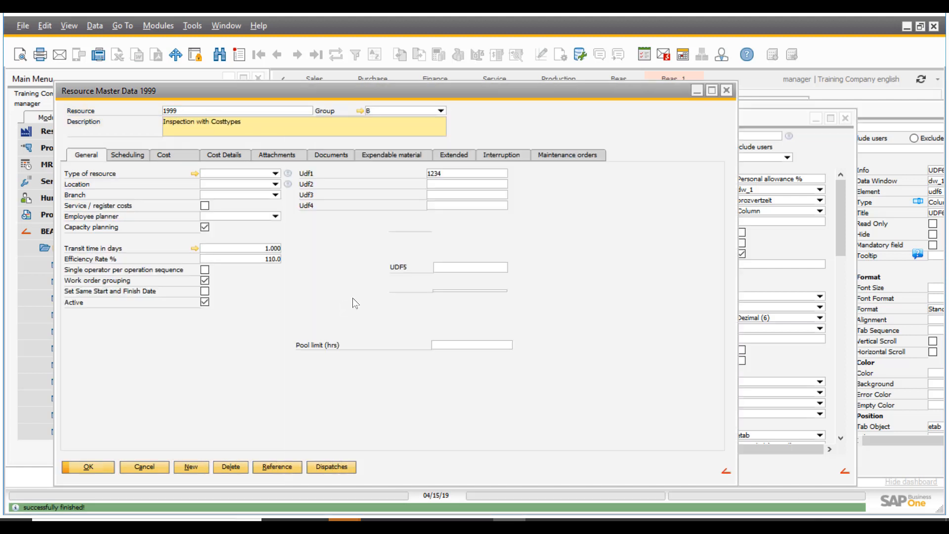
pyautogui.click(450, 156)
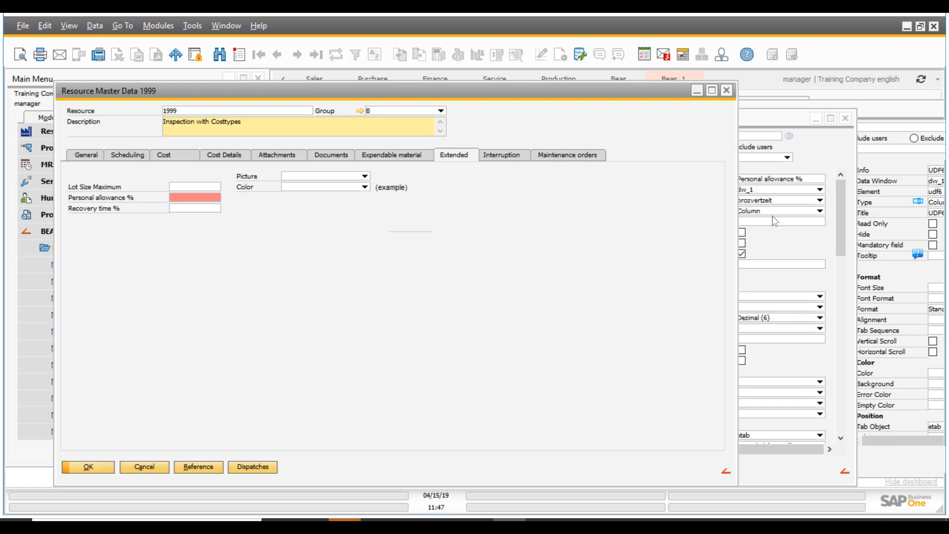
# - Check the losgr_max row in the placement configuration against the resource's Extended data and refresh the resource window
pyautogui.click(775, 246)
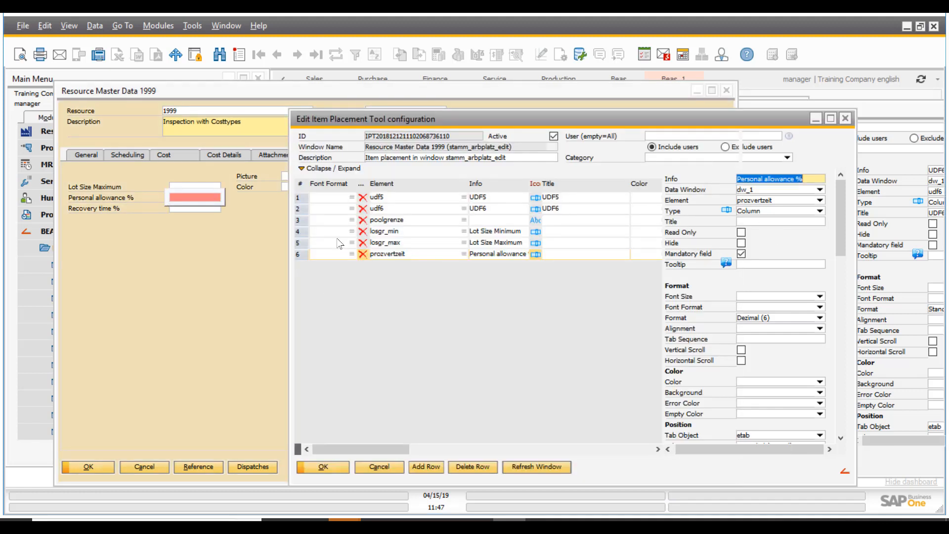
pyautogui.click(391, 243)
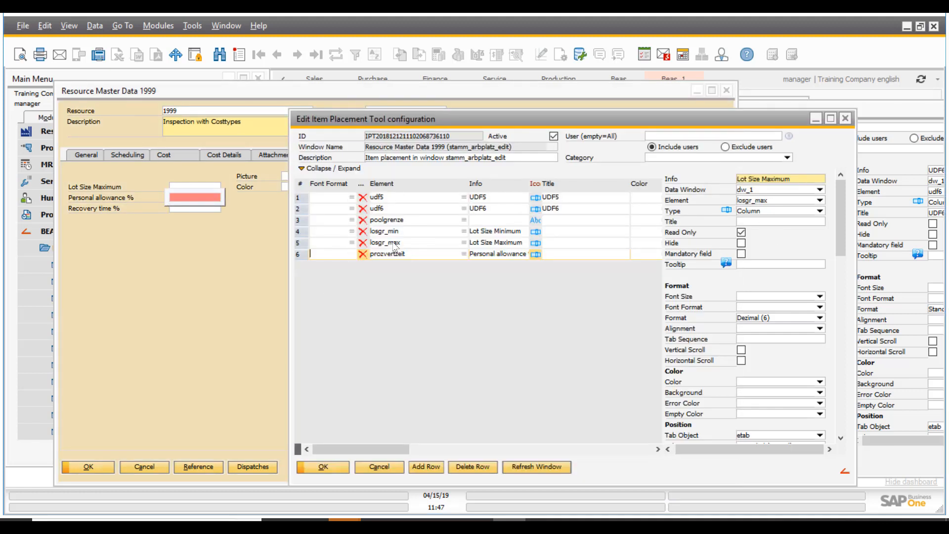
pyautogui.click(252, 234)
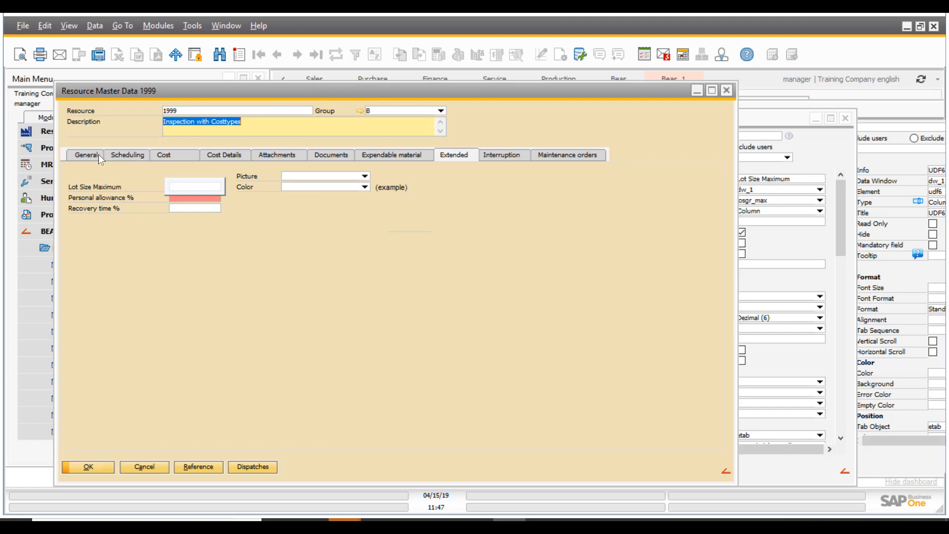
pyautogui.click(785, 247)
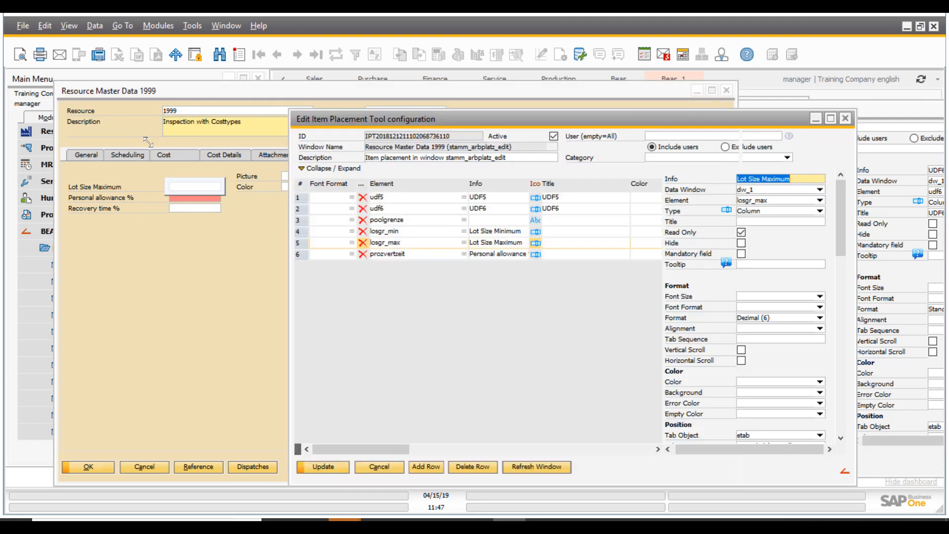
pyautogui.click(84, 155)
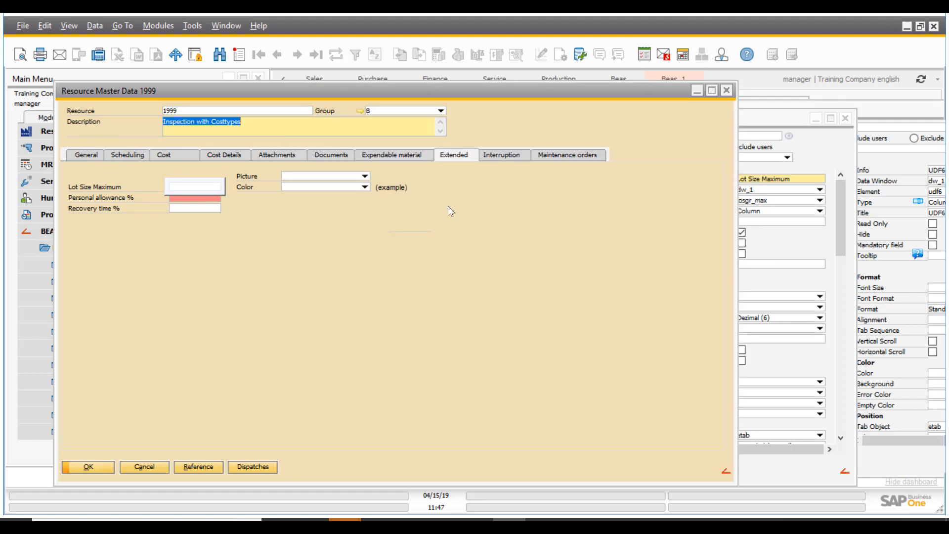
pyautogui.click(819, 254)
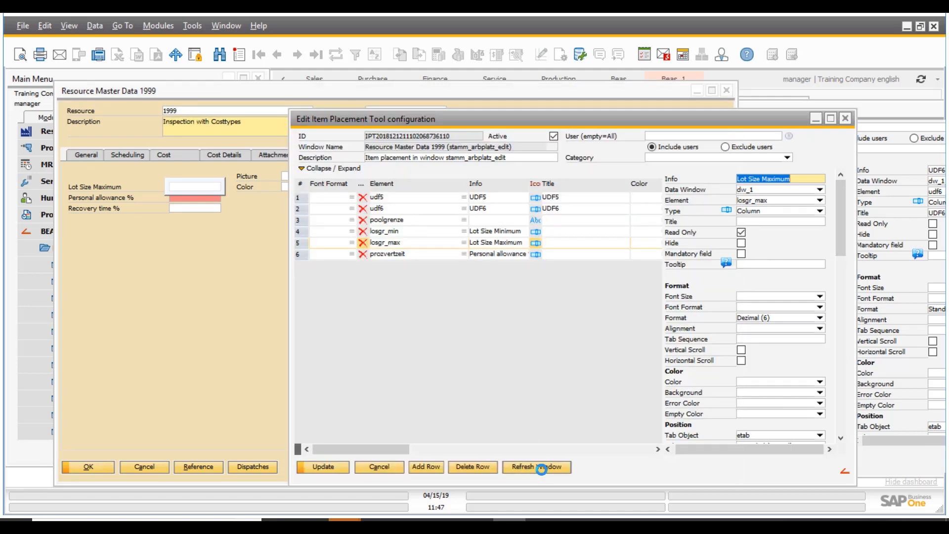
pyautogui.click(541, 468)
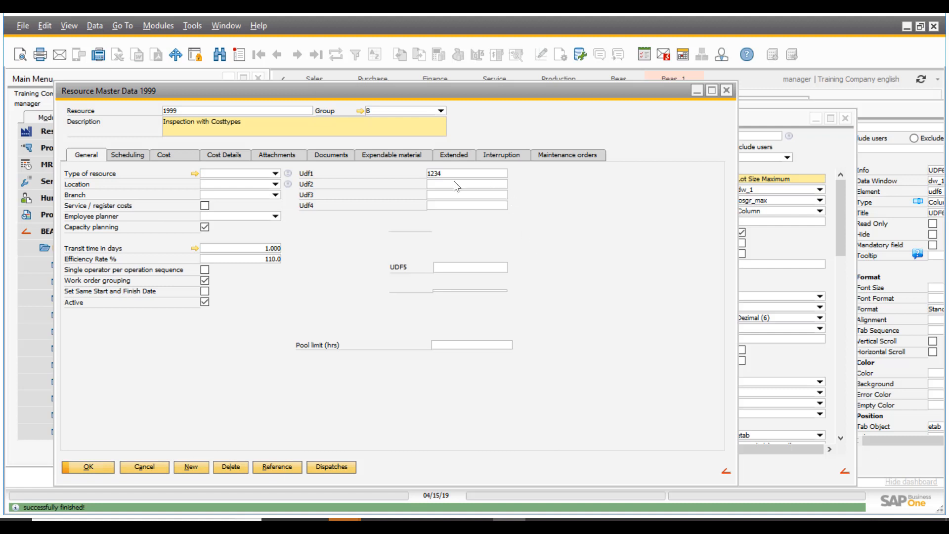
# - Open the Item Placement Tool configuration from the resource's General data and move its window aside to uncover the fields
pyautogui.rightClick(456, 185)
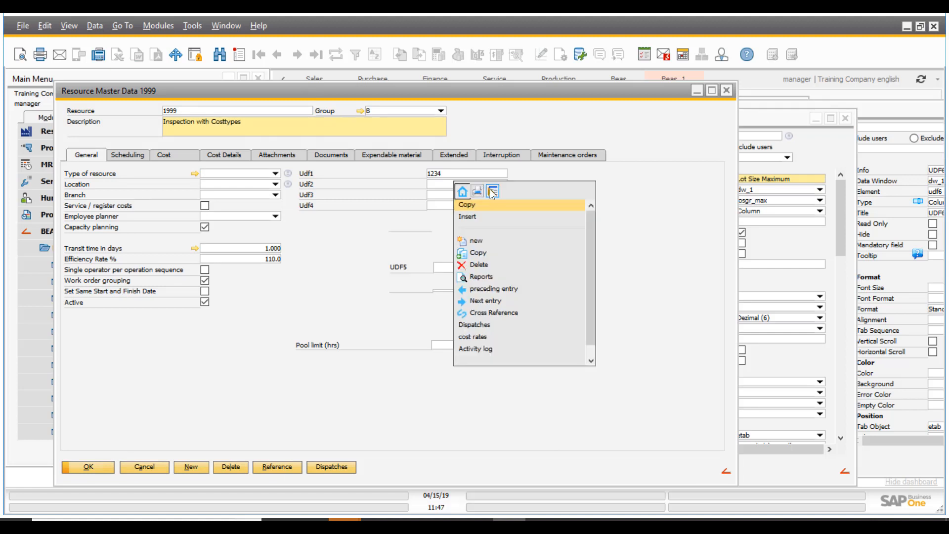
pyautogui.click(492, 191)
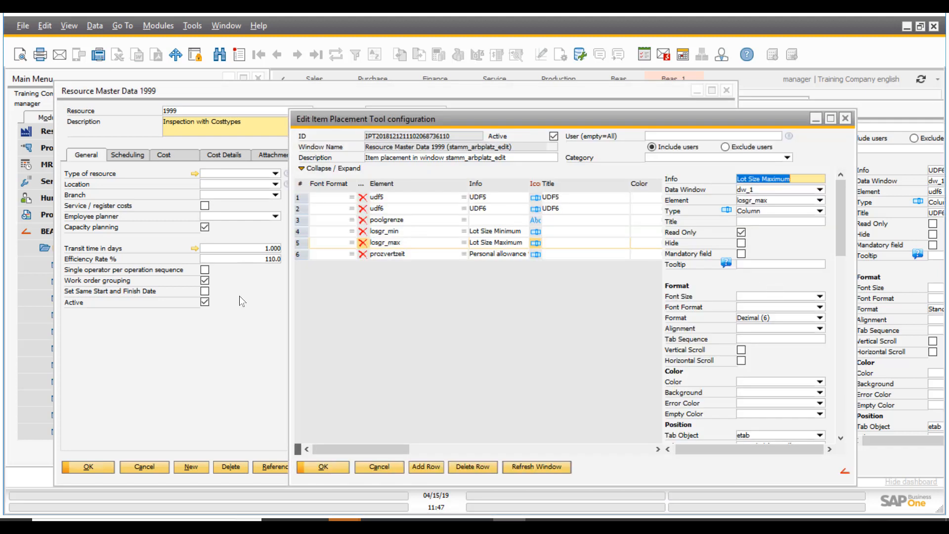
pyautogui.click(242, 297)
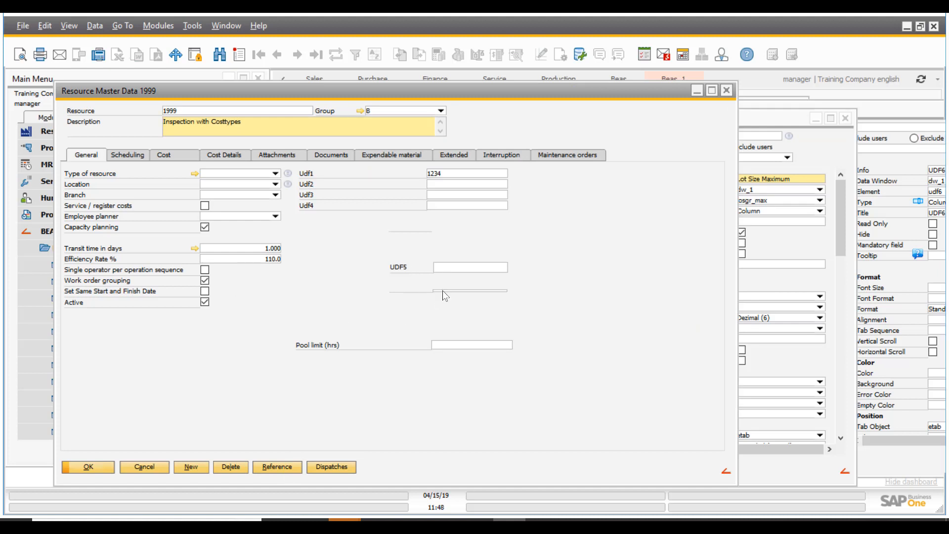
pyautogui.click(778, 251)
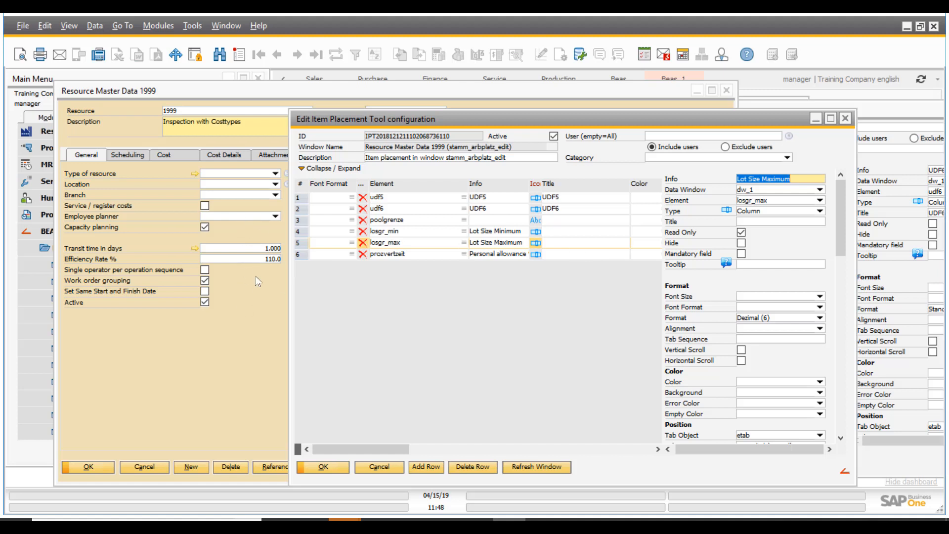
pyautogui.moveTo(461, 118); pyautogui.dragTo(680, 114)
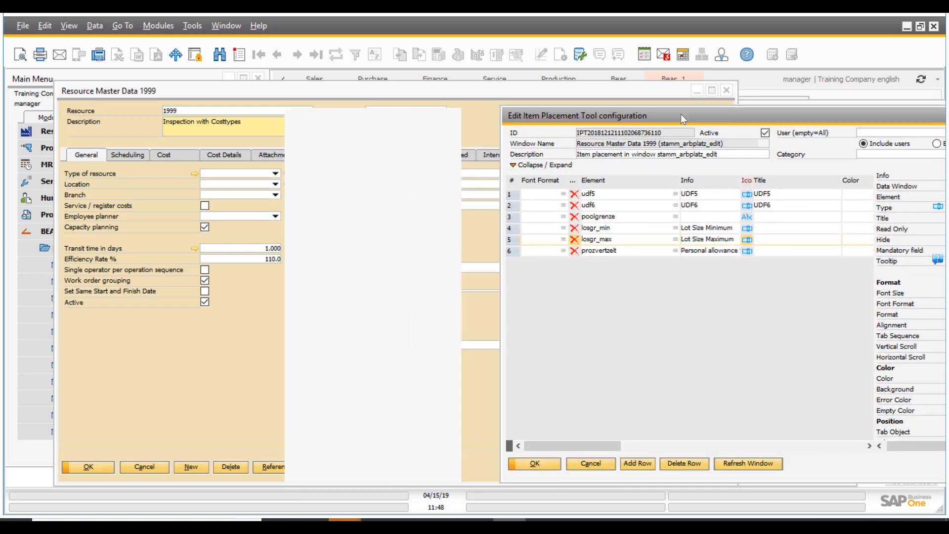
# - Enlarge the Pool limit (hrs) field in the resource's General data to several lines high and slightly wider, and refresh the resource window
pyautogui.click(458, 345)
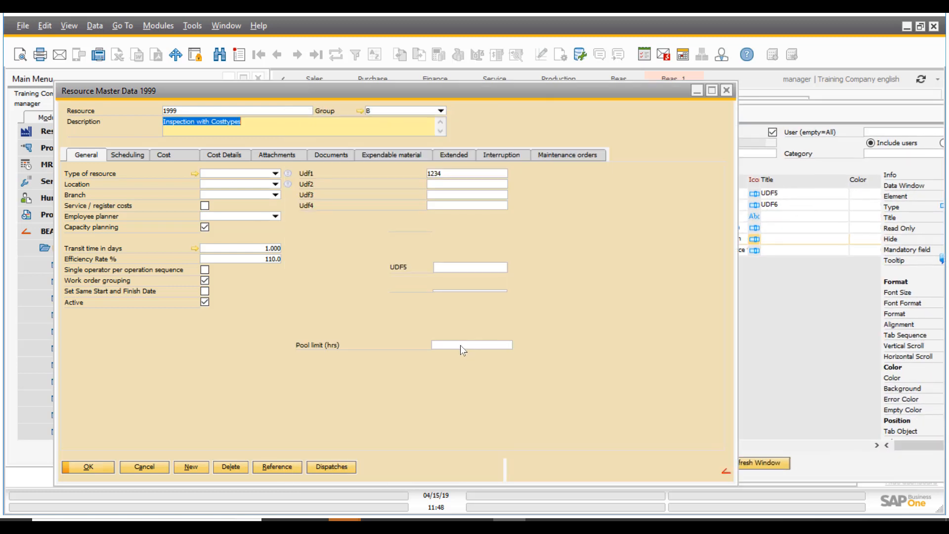
pyautogui.click(461, 345)
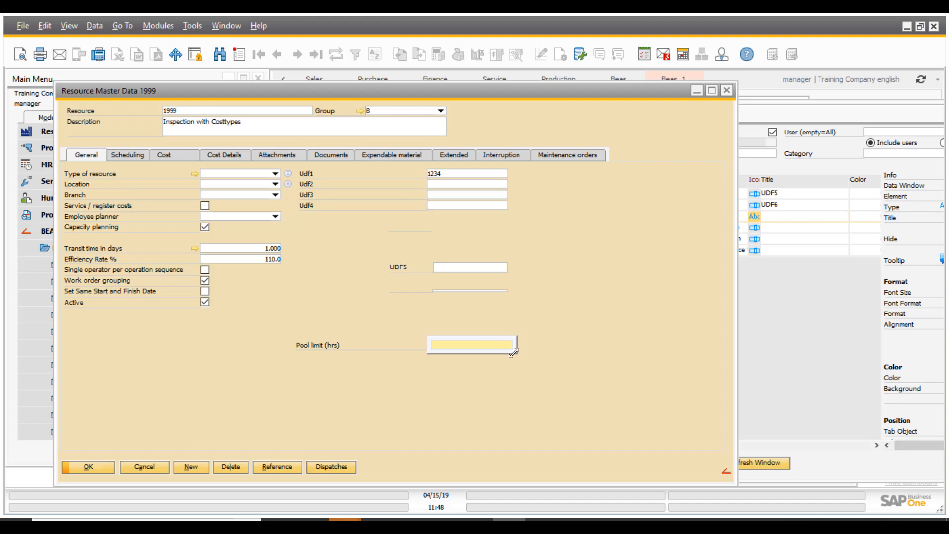
pyautogui.moveTo(513, 353); pyautogui.dragTo(528, 319)
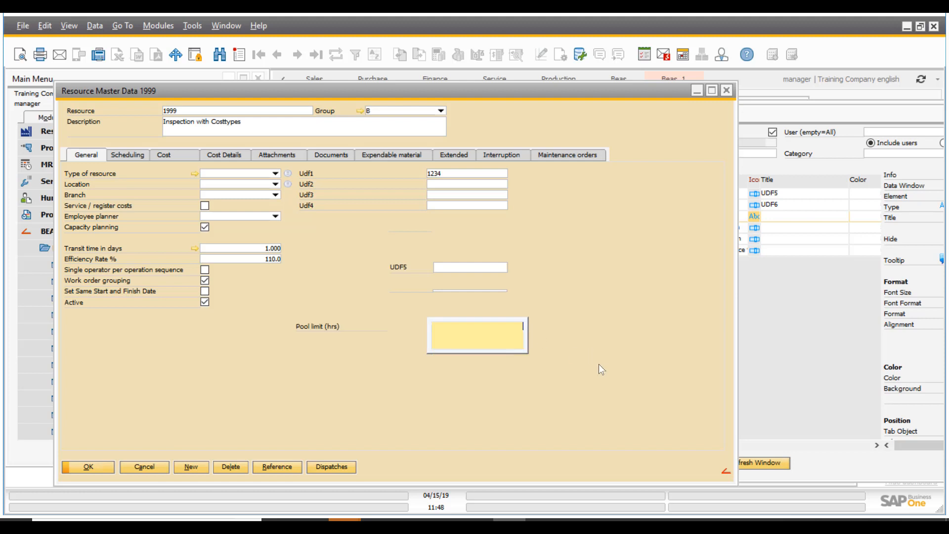
pyautogui.click(805, 343)
pyautogui.click(762, 461)
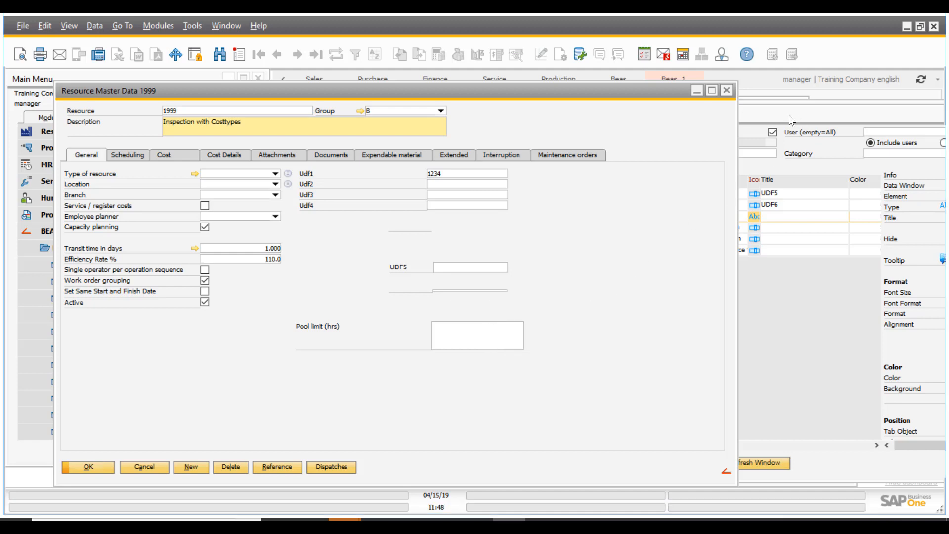
# - Close the placement configuration and the Resource Master Data window, and bring up the Item structure list
pyautogui.moveTo(789, 114); pyautogui.dragTo(542, 95)
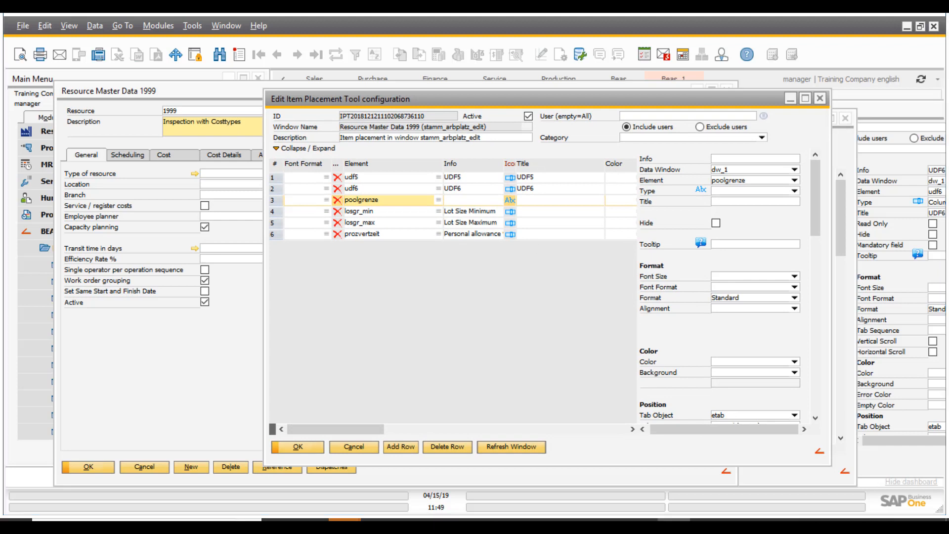
pyautogui.click(819, 98)
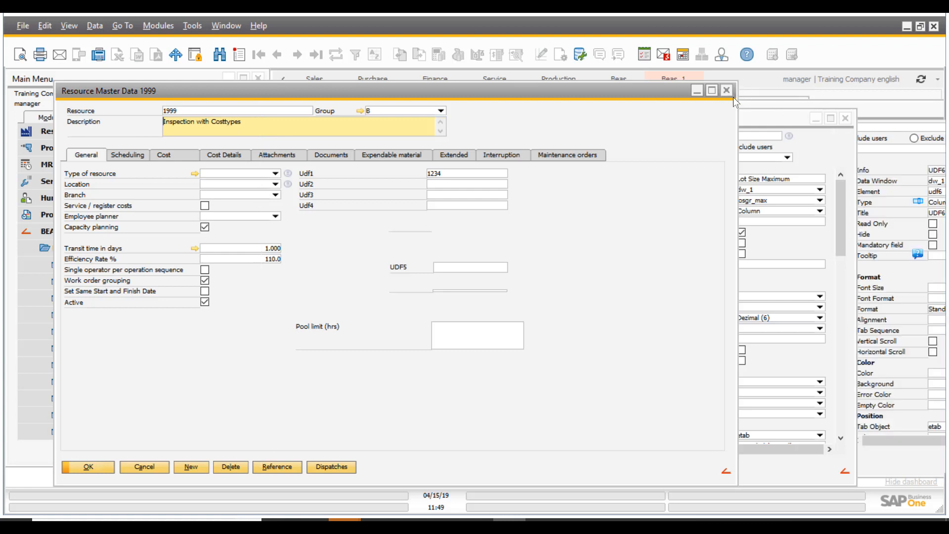
pyautogui.click(726, 90)
pyautogui.click(797, 106)
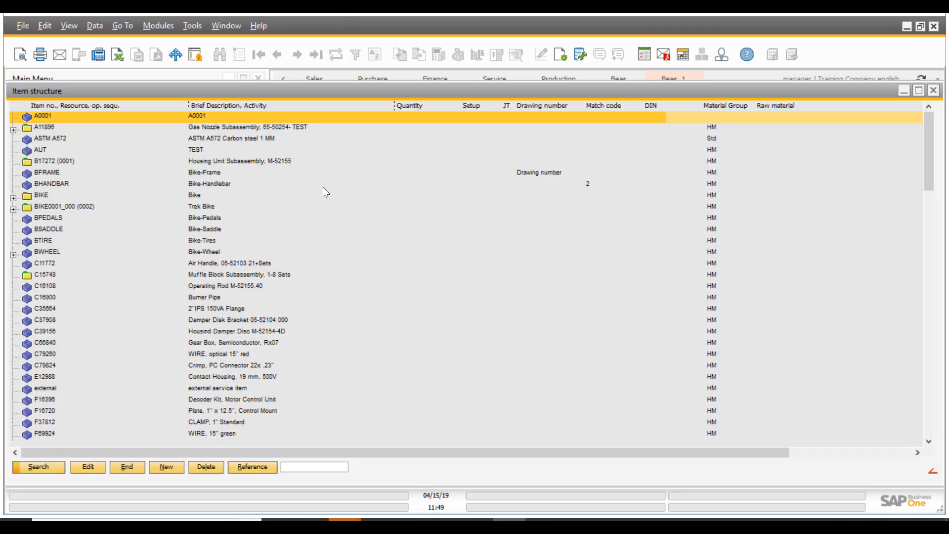
# - Open the item master data of B17272 from the item structure and move through its Item group and Match code fields
pyautogui.click(215, 161)
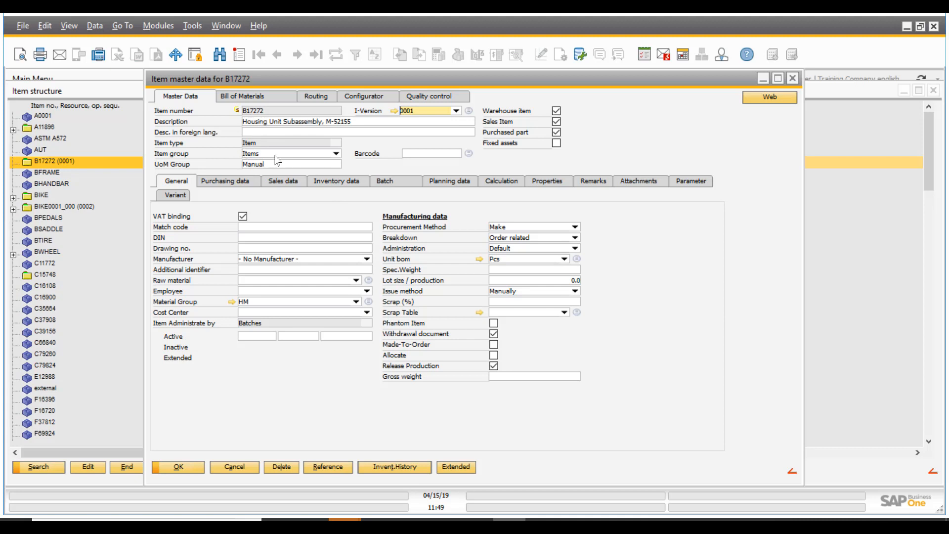
pyautogui.click(336, 154)
pyautogui.click(359, 156)
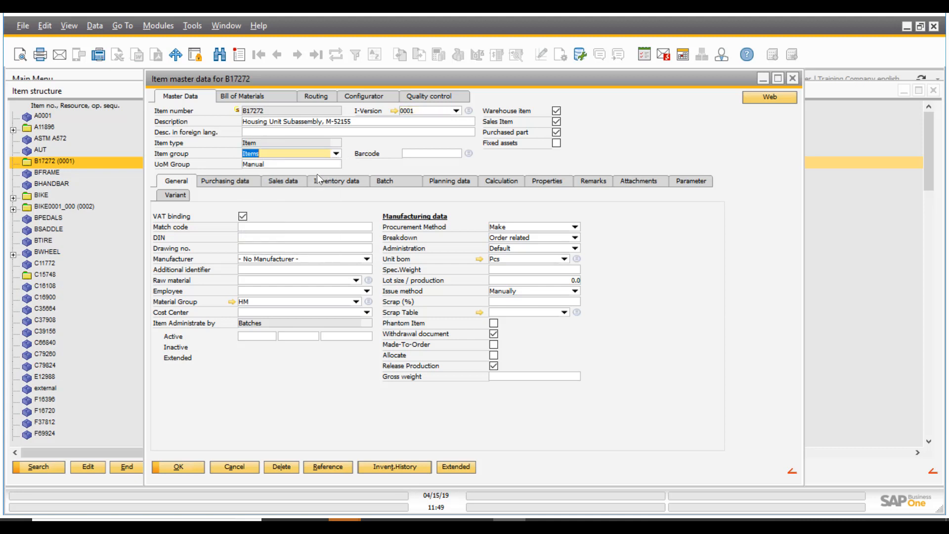
pyautogui.click(327, 229)
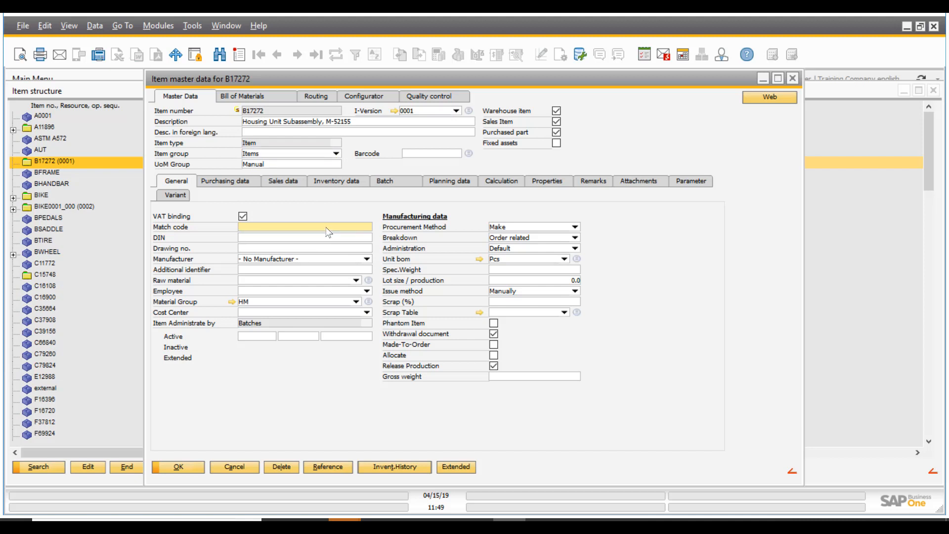
pyautogui.press('Tab')
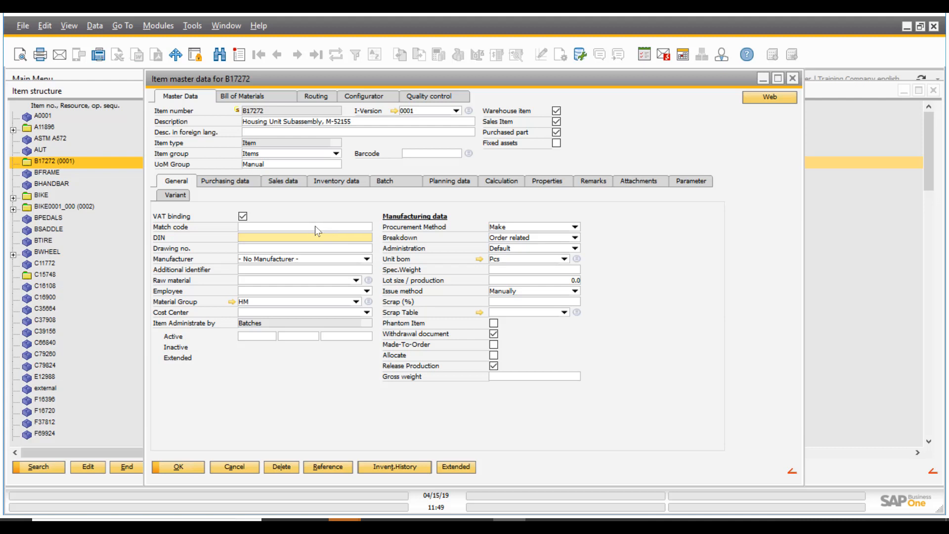
# - Test the Match code validation of item B17272 by entering 12 and replacing it with Beas
pyautogui.click(316, 226)
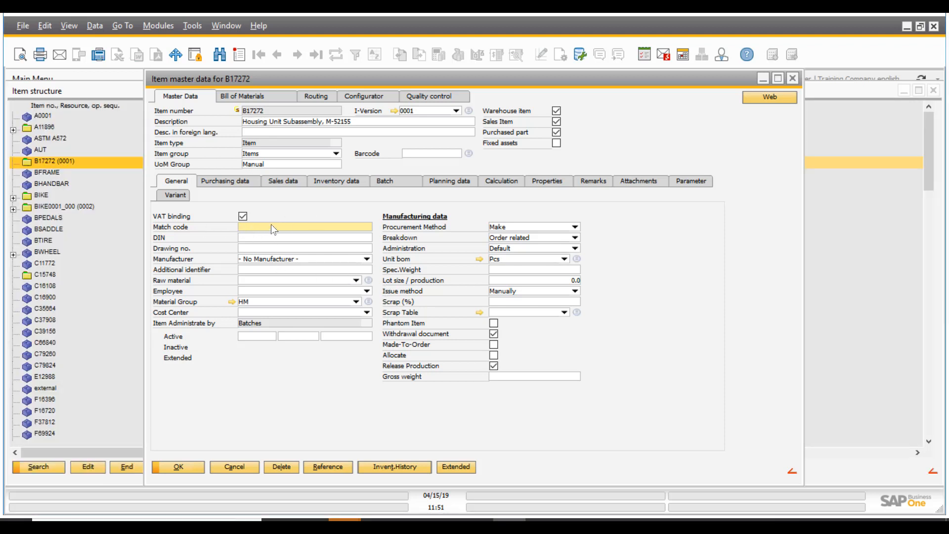
pyautogui.press('Tab')
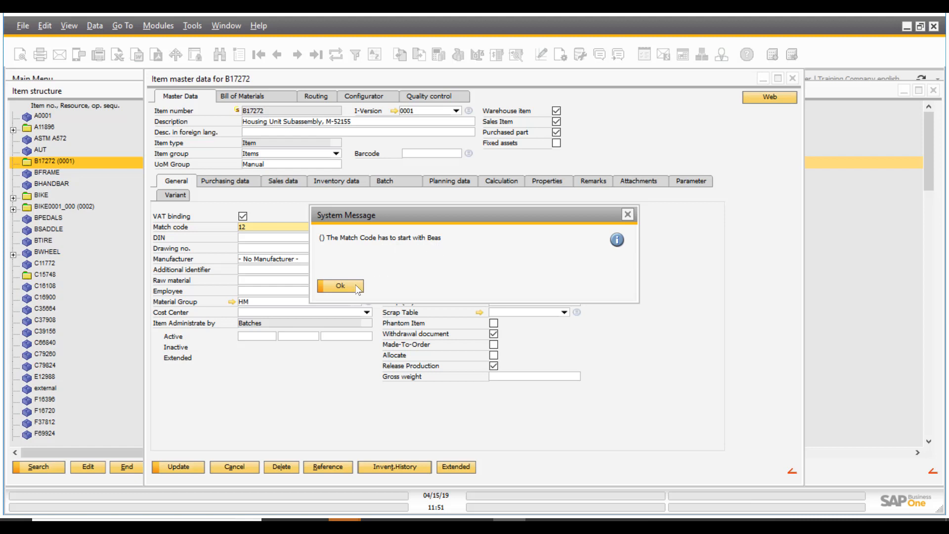
pyautogui.click(340, 286)
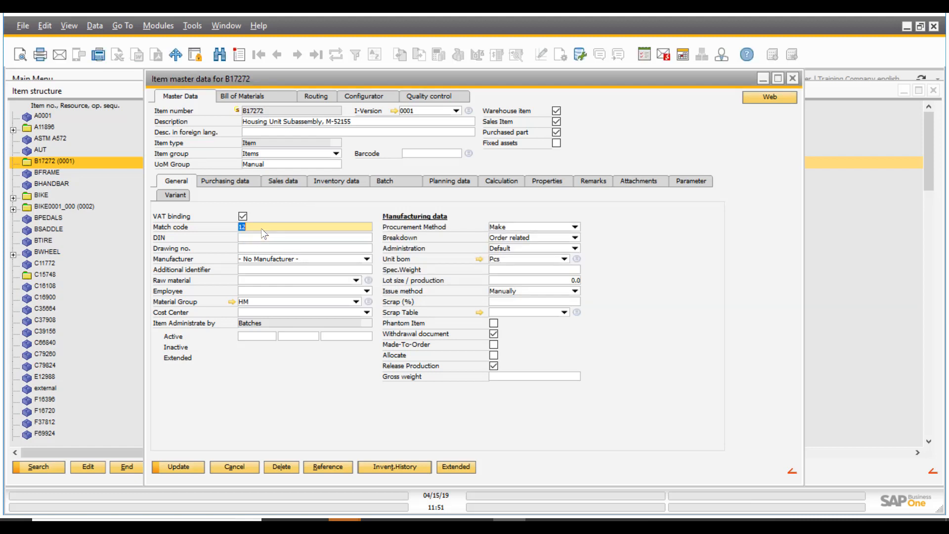
pyautogui.write('Beas')
pyautogui.press('Tab')
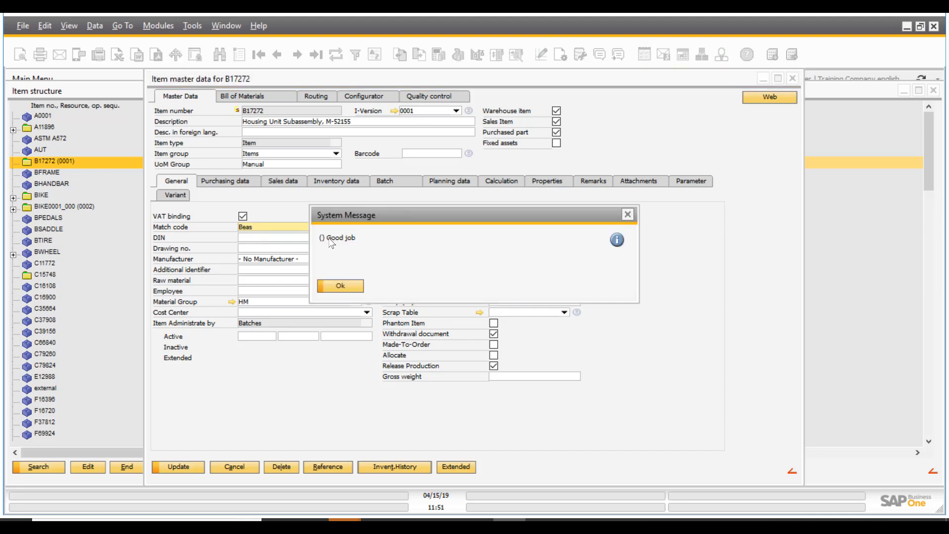
# - Dismiss the message and open the u_match validation of the item master data from the Beas Usability Extension Overview
pyautogui.click(340, 286)
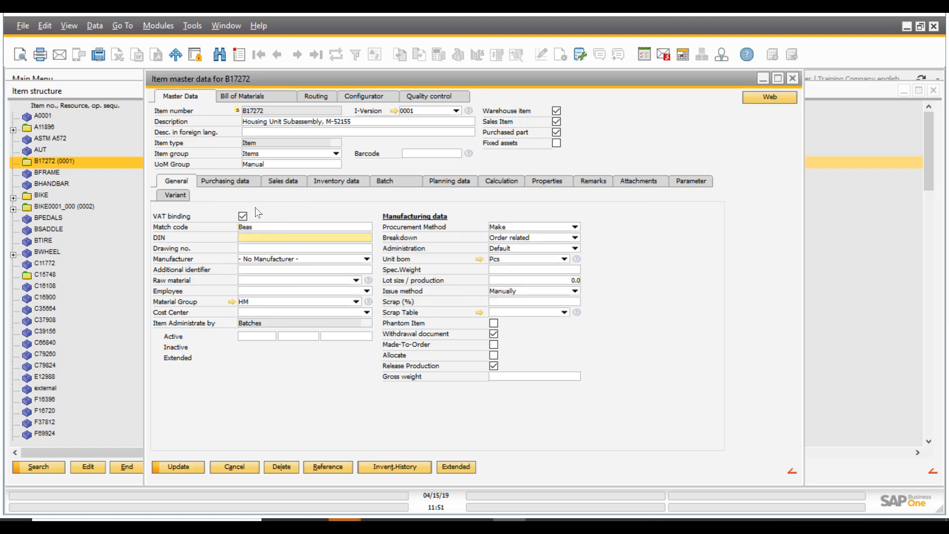
pyautogui.rightClick(320, 211)
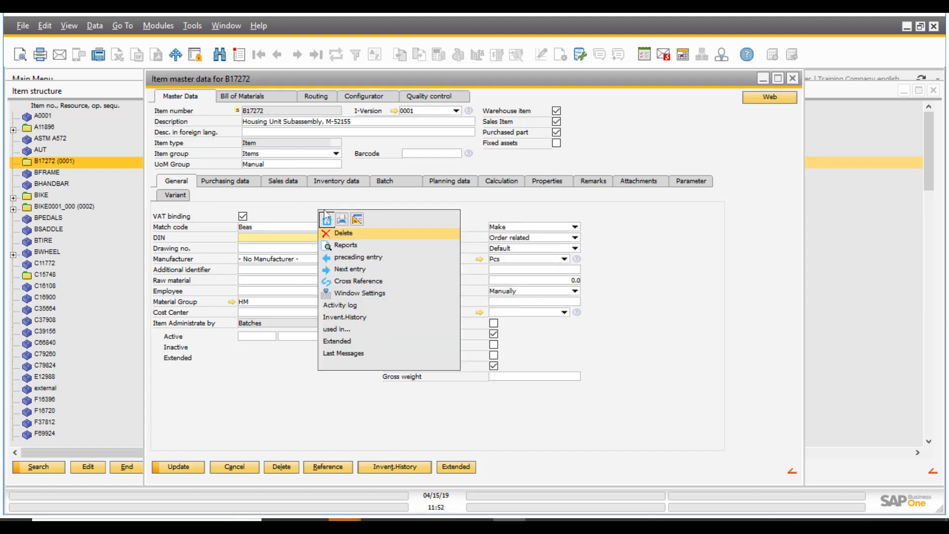
pyautogui.click(357, 219)
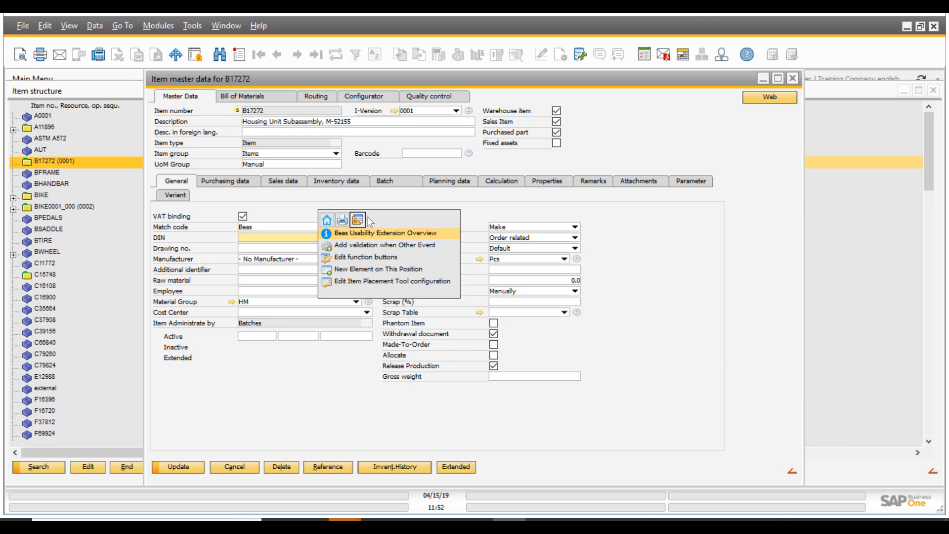
pyautogui.click(377, 233)
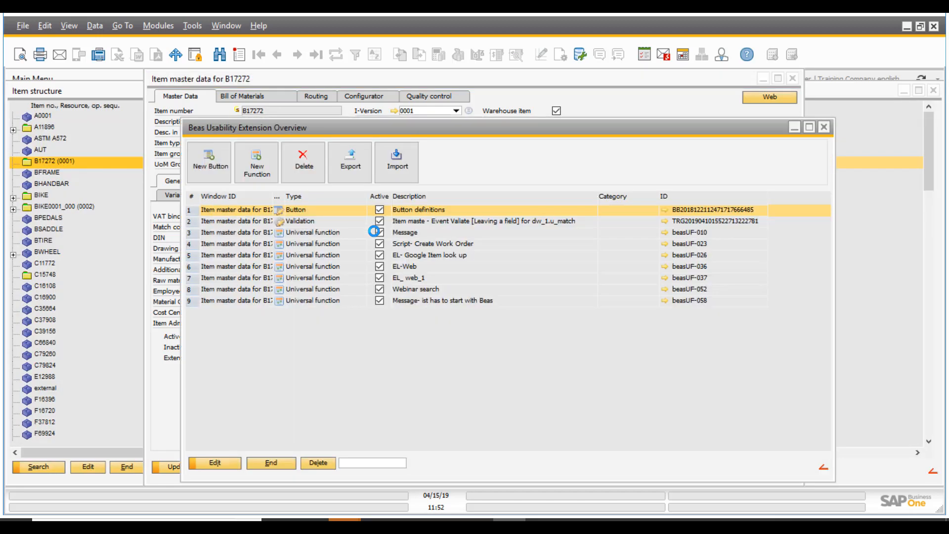
pyautogui.click(320, 224)
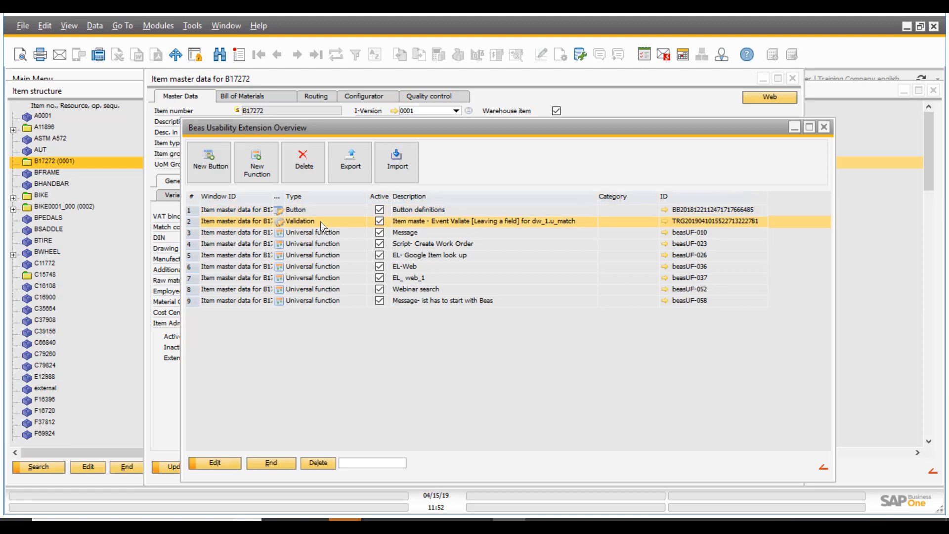
pyautogui.click(215, 462)
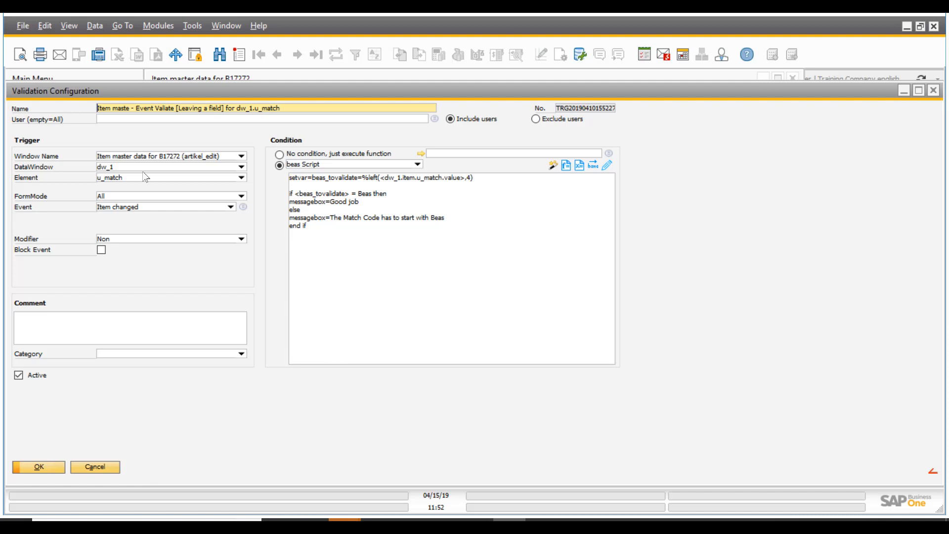
# - Examine the trigger settings of the Match code validation: window name, data window, element and the available event types
pyautogui.click(145, 177)
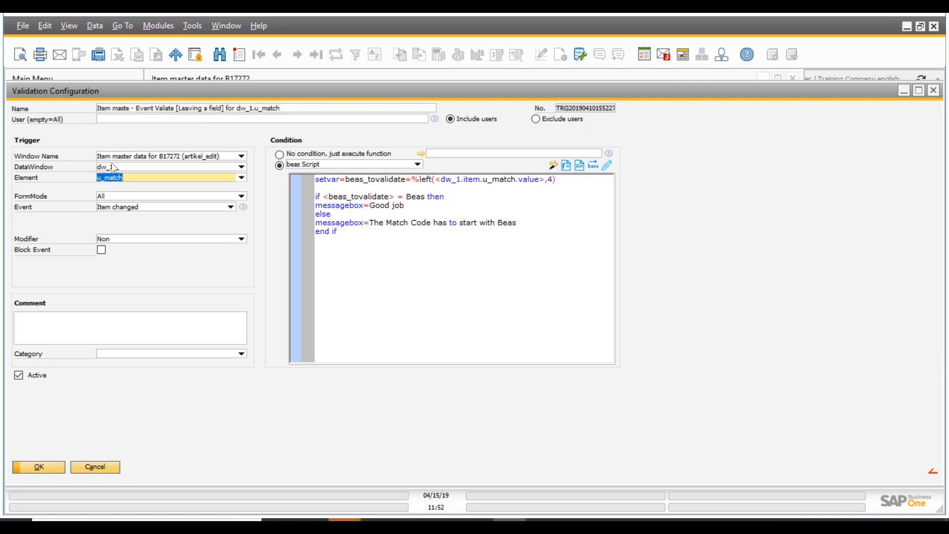
pyautogui.hotkey('shift', 'Tab')
pyautogui.hotkey('shift', 'Tab')
pyautogui.press('Tab')
pyautogui.press('Tab')
pyautogui.click(231, 207)
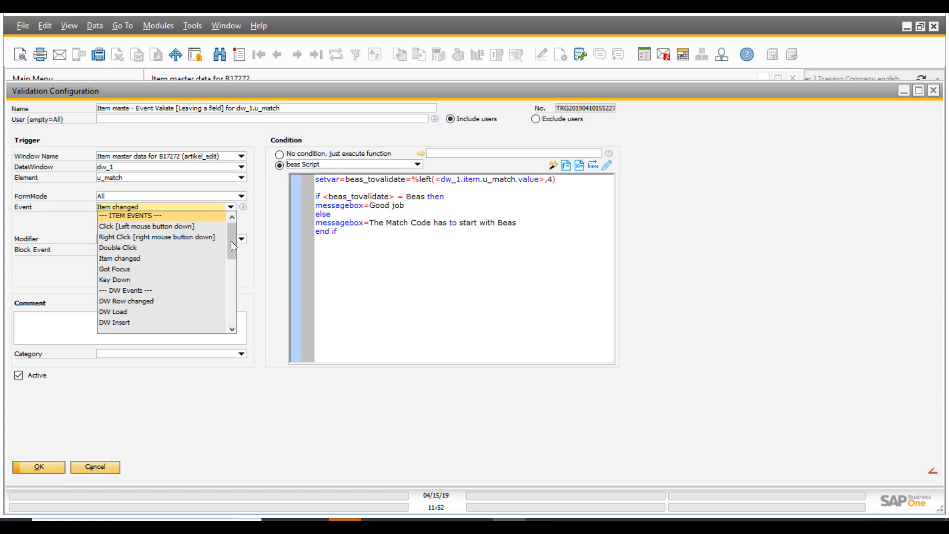
pyautogui.moveTo(235, 236); pyautogui.dragTo(234, 287)
pyautogui.click(65, 225)
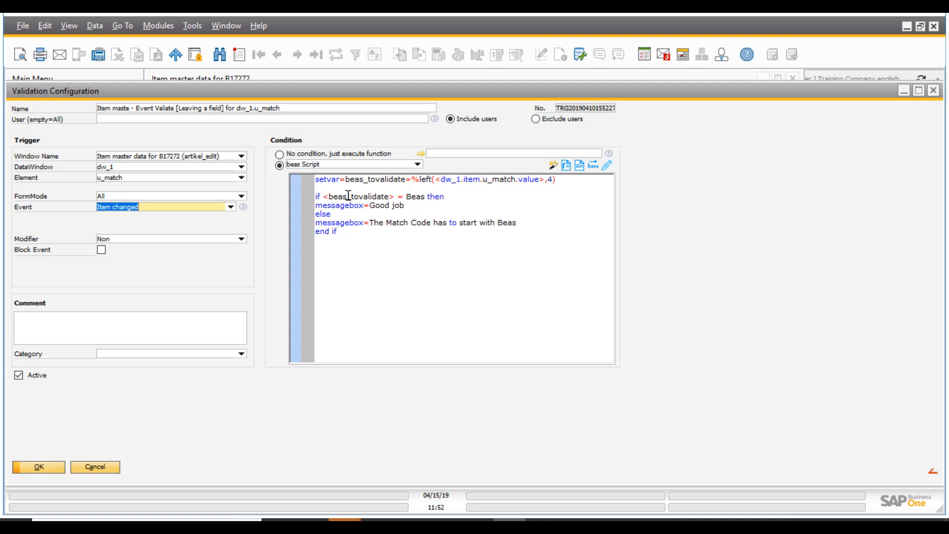
# - Examine the two message box texts in the validation's beas Script and the available condition types
pyautogui.click(330, 191)
pyautogui.moveTo(369, 205); pyautogui.dragTo(404, 206)
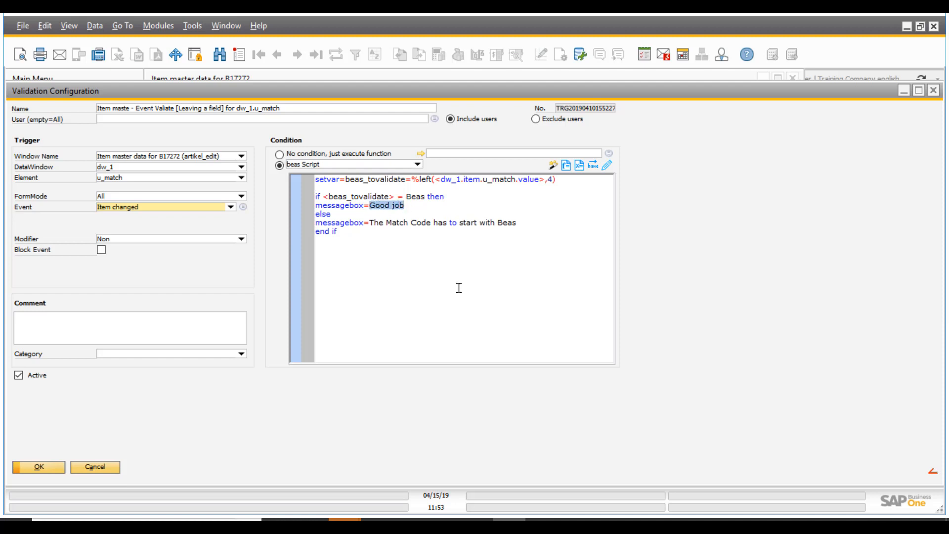
pyautogui.moveTo(370, 222); pyautogui.dragTo(532, 275)
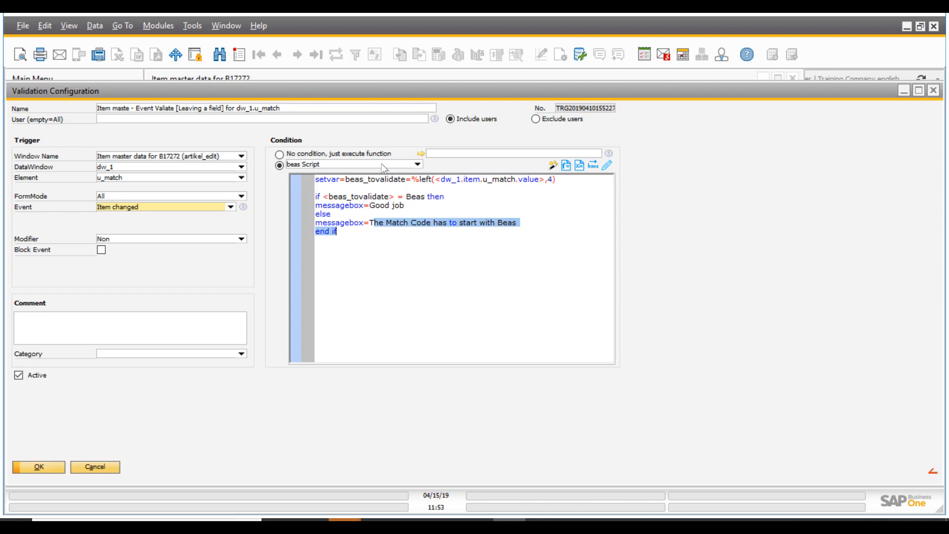
pyautogui.click(418, 164)
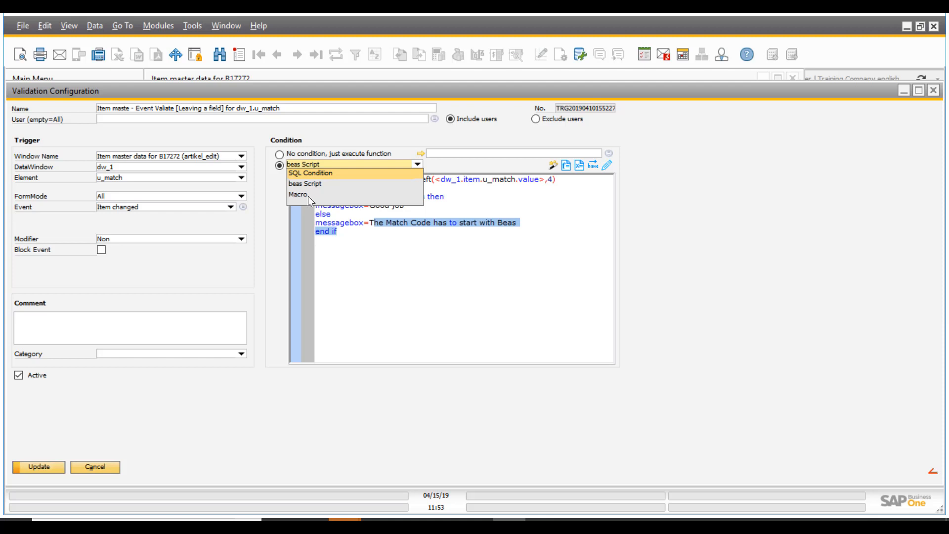
pyautogui.click(703, 197)
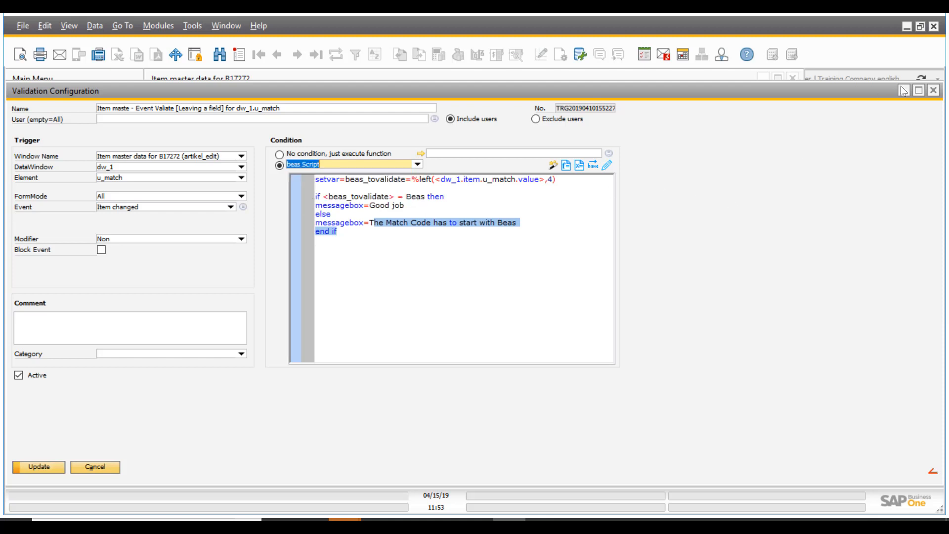
# - Close the validation configuration, extension overview, item master data of B17272 and Item structure list without saving changes
pyautogui.click(933, 91)
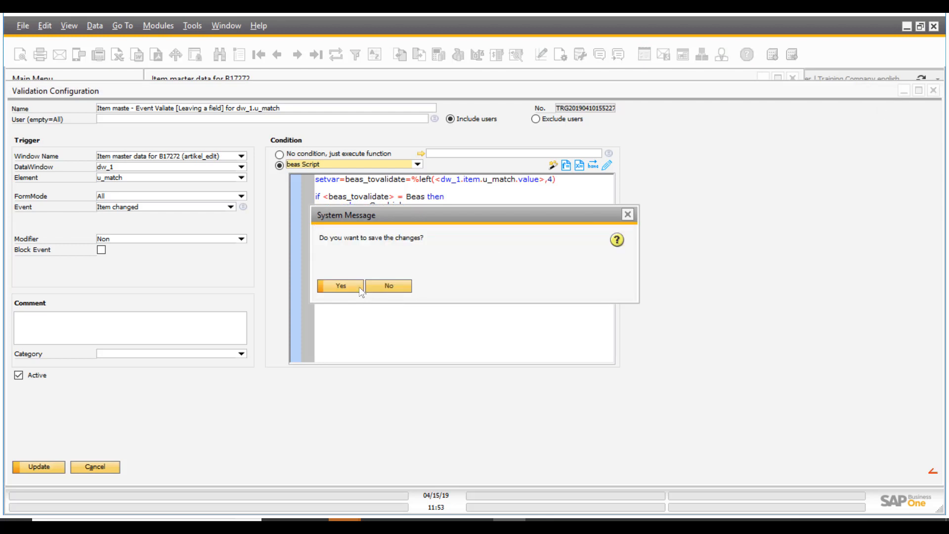
pyautogui.click(366, 289)
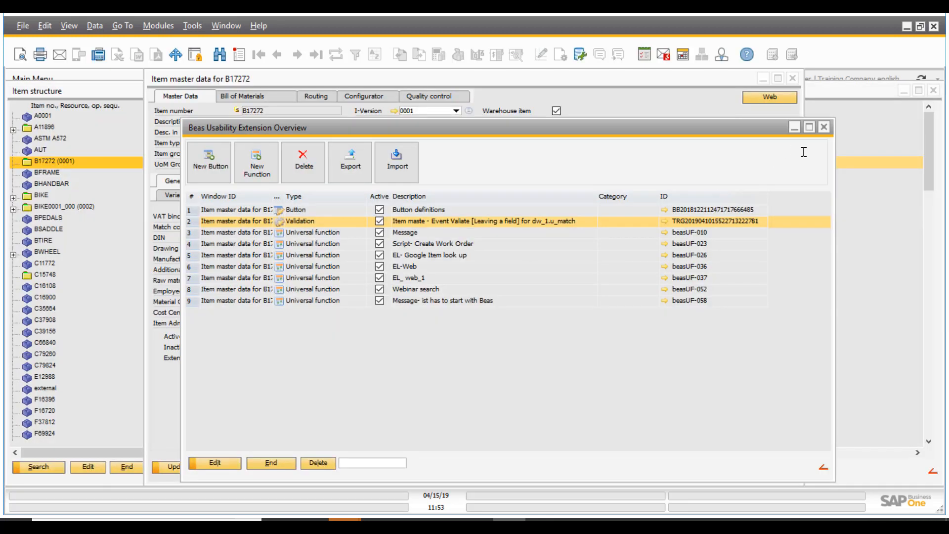
pyautogui.click(825, 129)
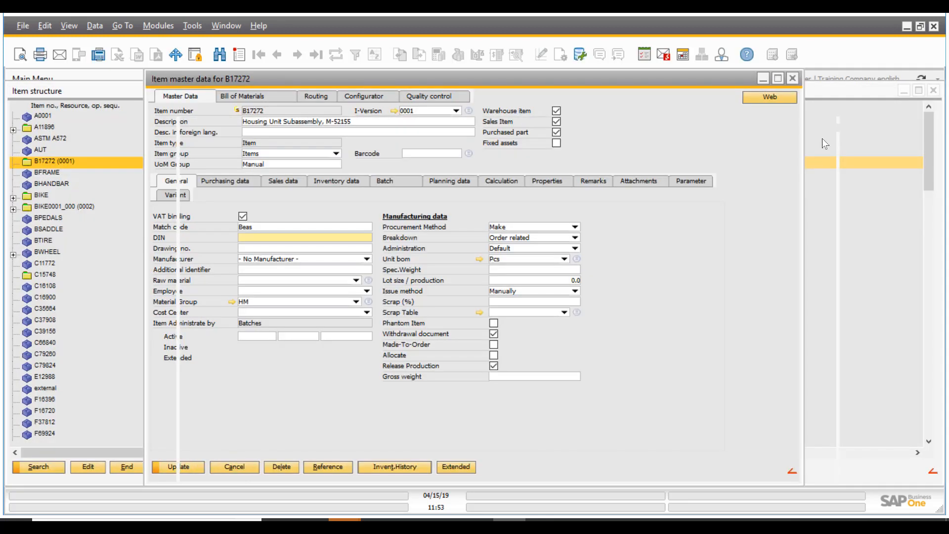
pyautogui.click(793, 78)
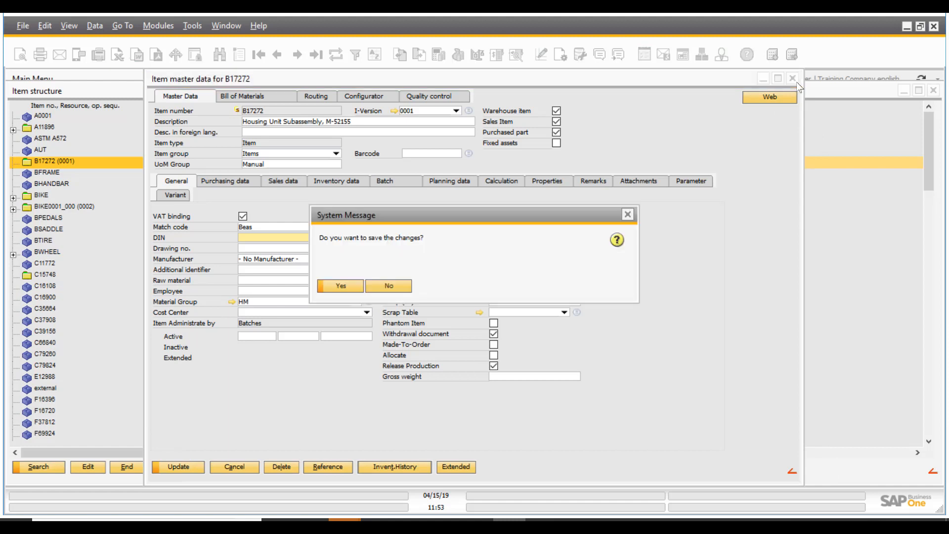
pyautogui.click(409, 289)
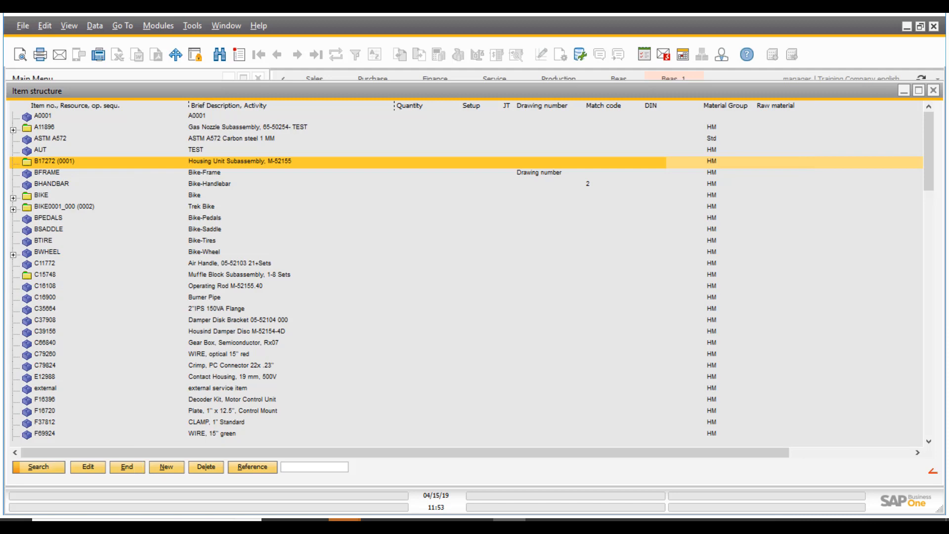
pyautogui.click(934, 91)
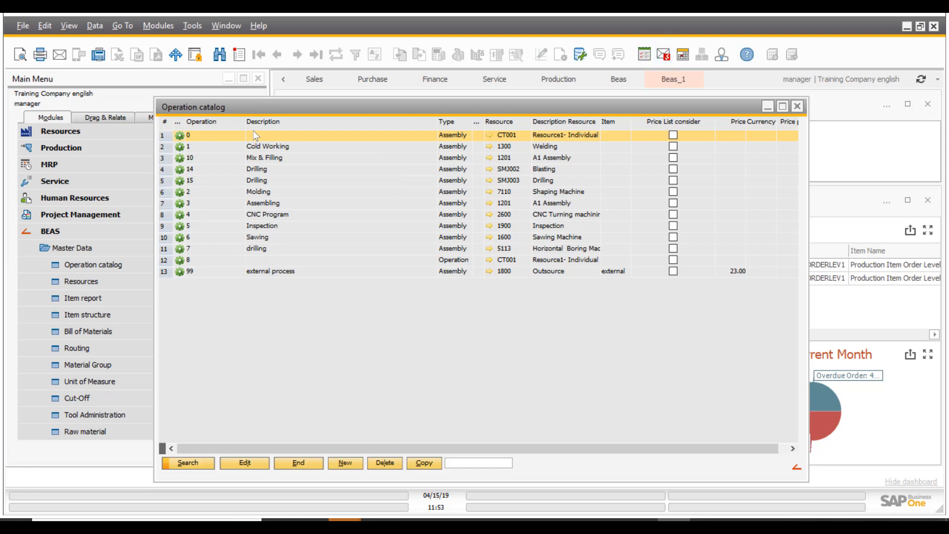
# - Open operation 14 (Drilling) from the Operation catalog and reposition its window beside the main menu
pyautogui.click(256, 167)
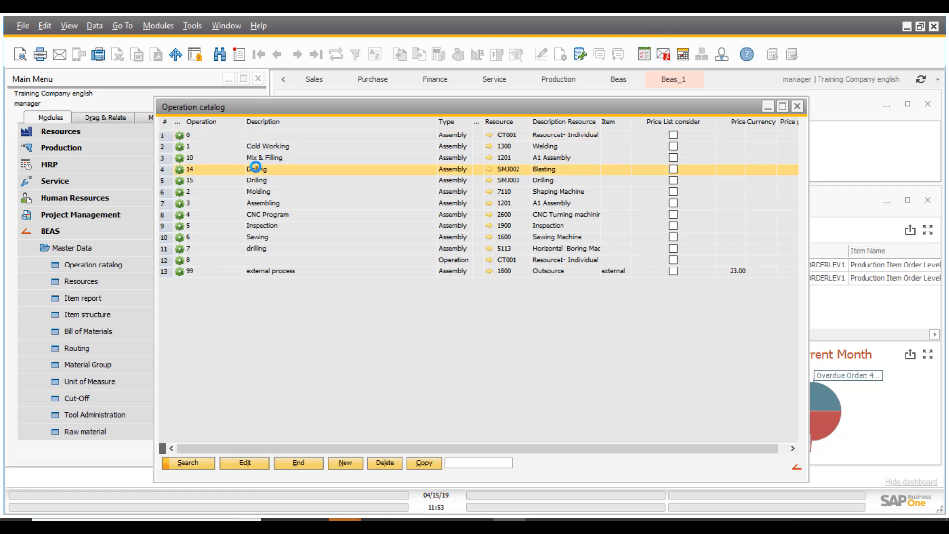
pyautogui.doubleClick(255, 168)
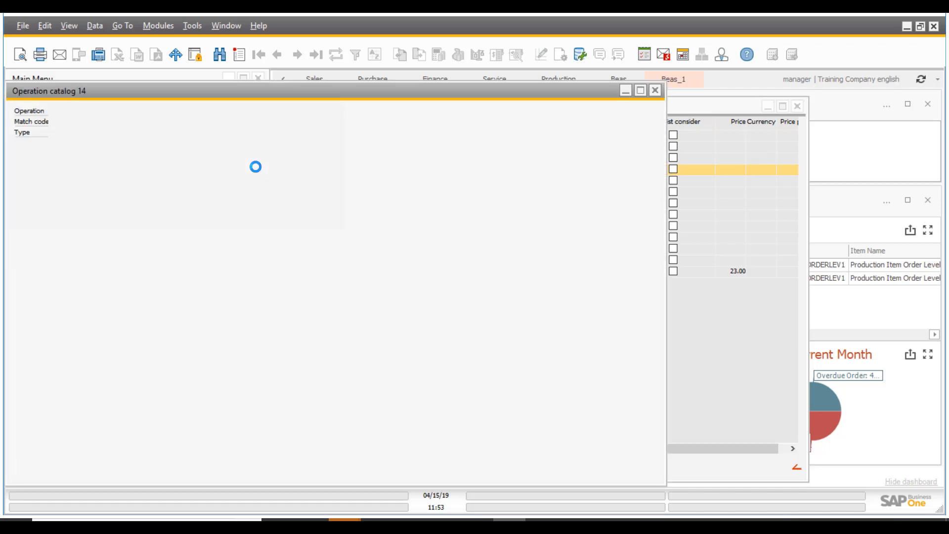
pyautogui.moveTo(320, 90); pyautogui.dragTo(444, 80)
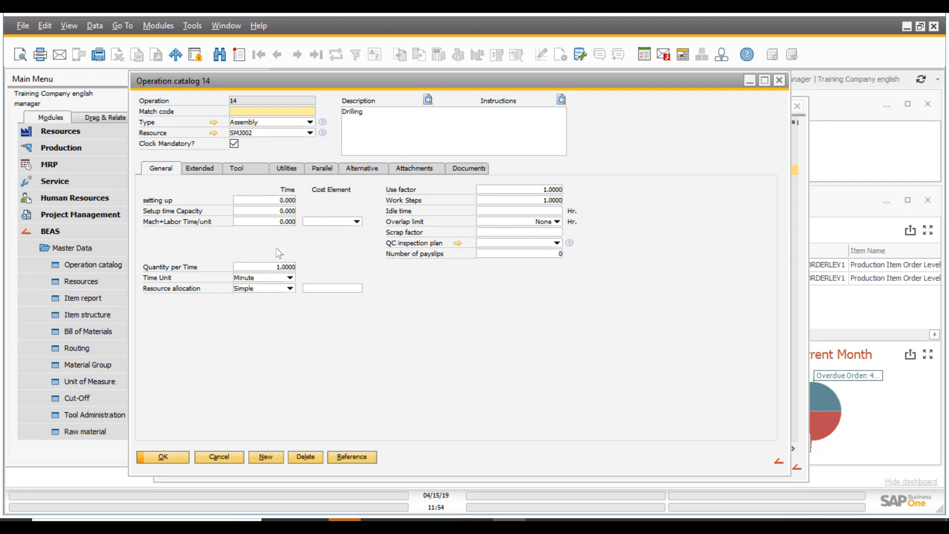
# - Test the setup time validation of operation 14 by entering 20 as the setting up time and replacing it with 45
pyautogui.click(281, 200)
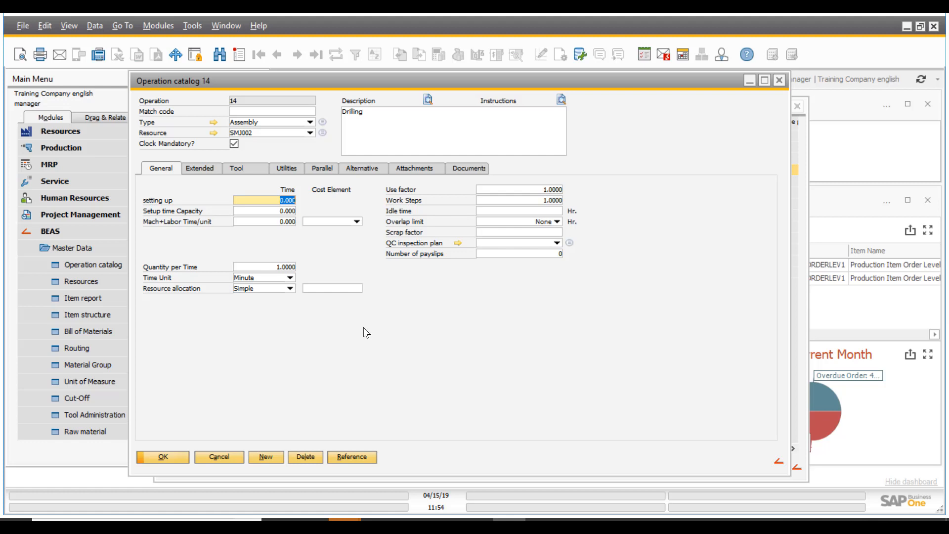
pyautogui.write('20')
pyautogui.press('Tab')
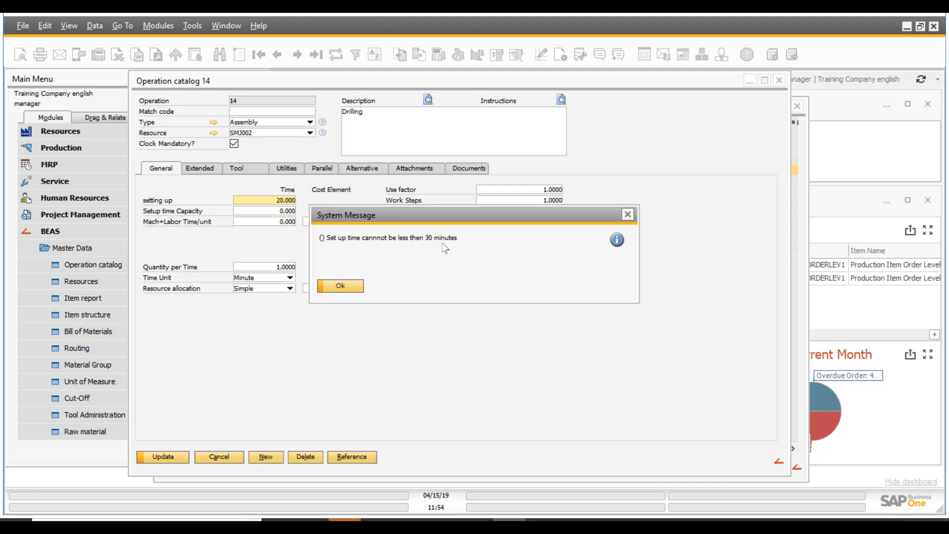
pyautogui.click(353, 289)
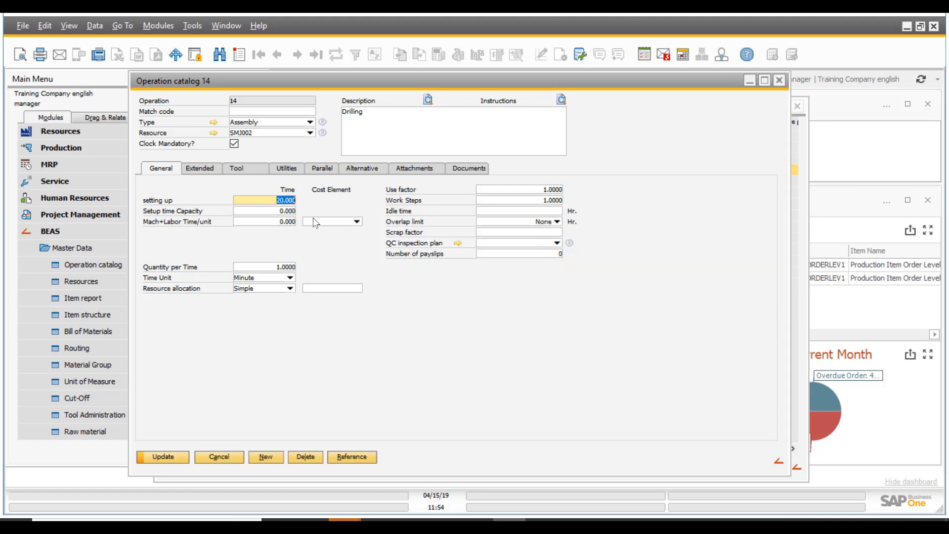
pyautogui.write('45')
pyautogui.press('Tab')
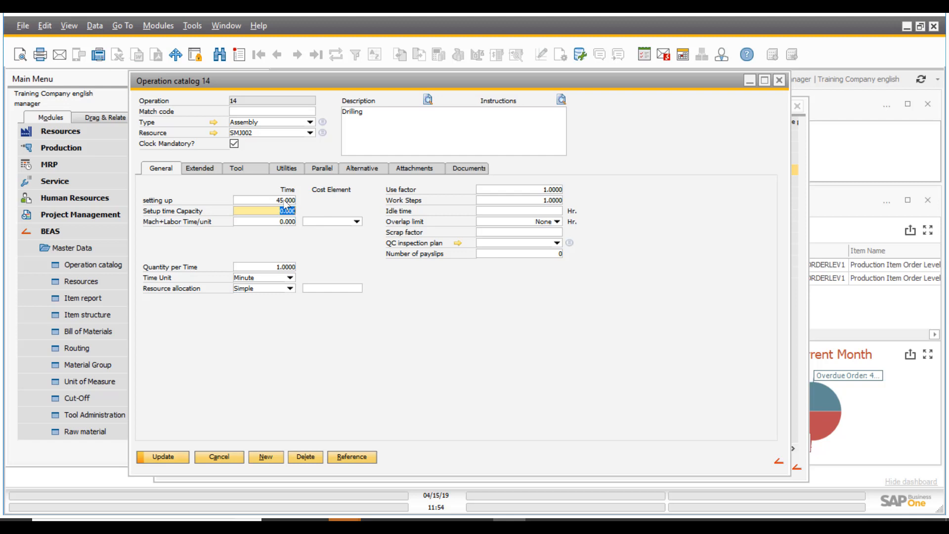
pyautogui.hotkey('shift', 'Tab')
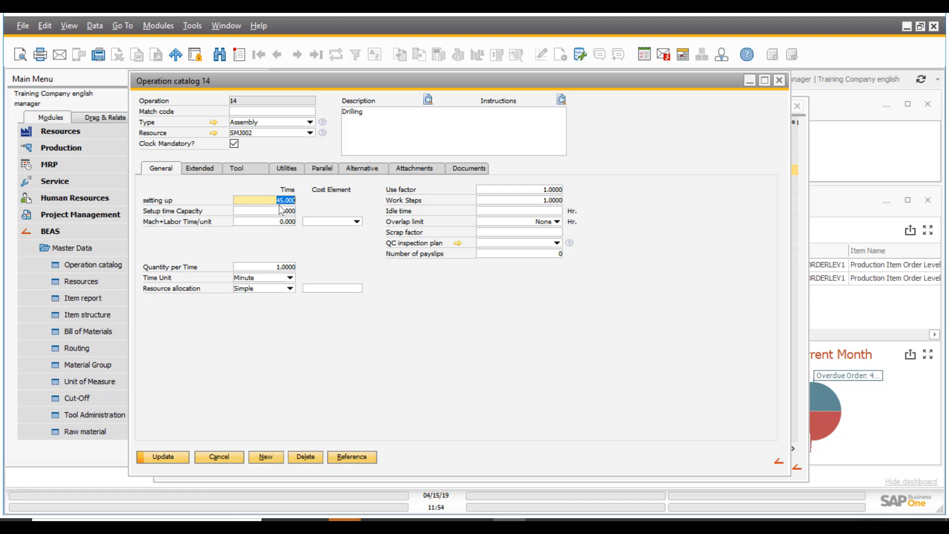
# - Open the validation "Operation Catalog- set up time less then 30" and examine its SQL condition and the assigned function
pyautogui.rightClick(337, 257)
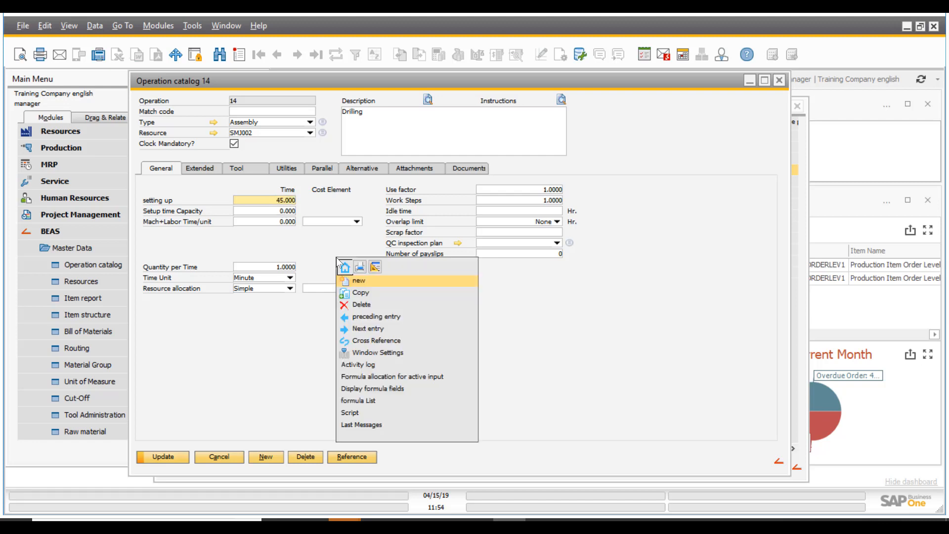
pyautogui.click(375, 268)
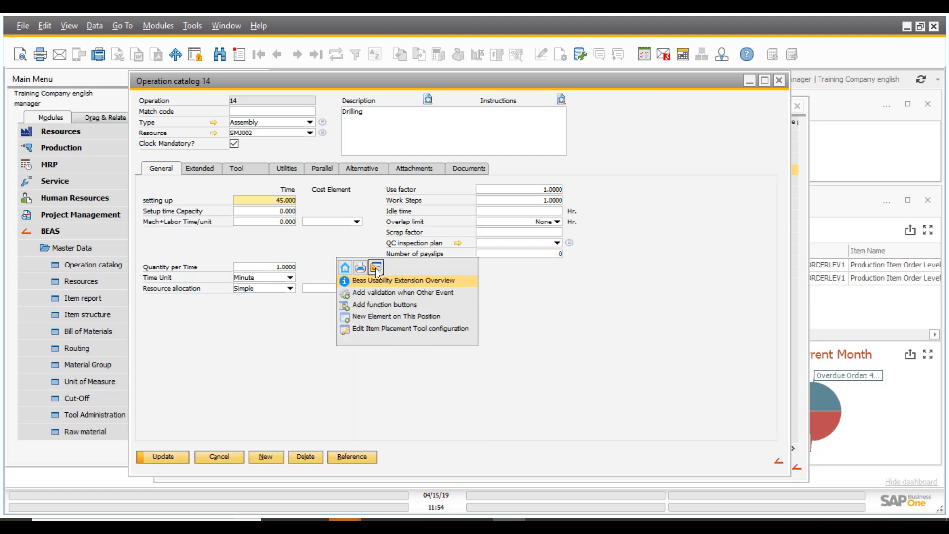
pyautogui.click(364, 291)
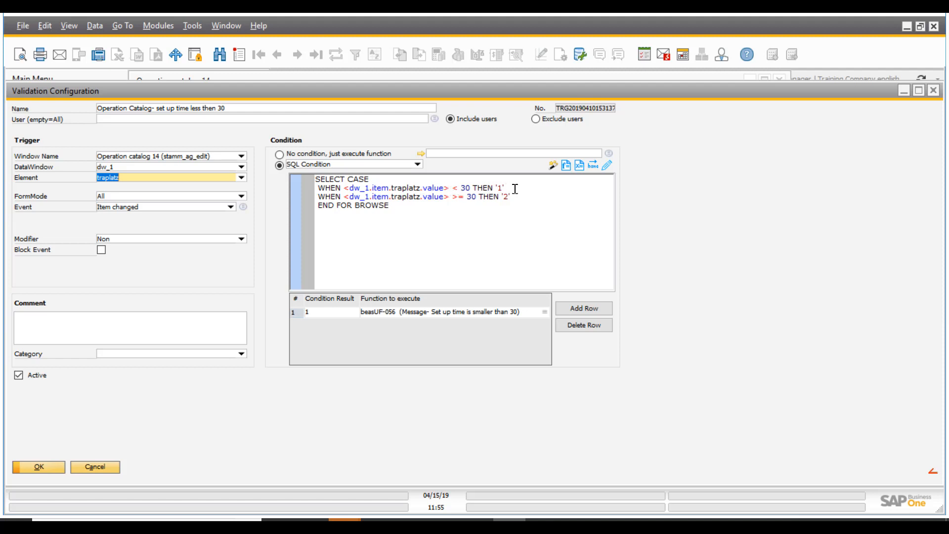
pyautogui.moveTo(513, 188); pyautogui.dragTo(531, 197)
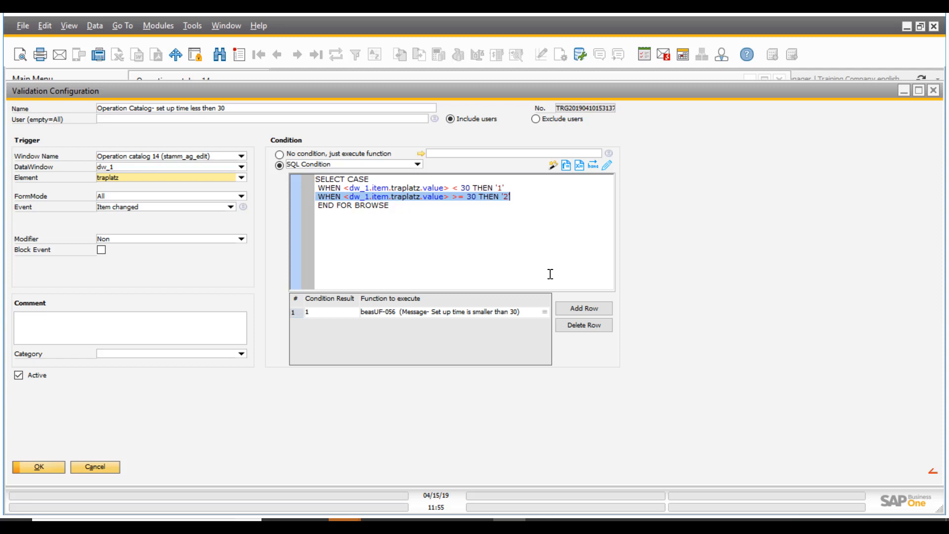
pyautogui.click(521, 312)
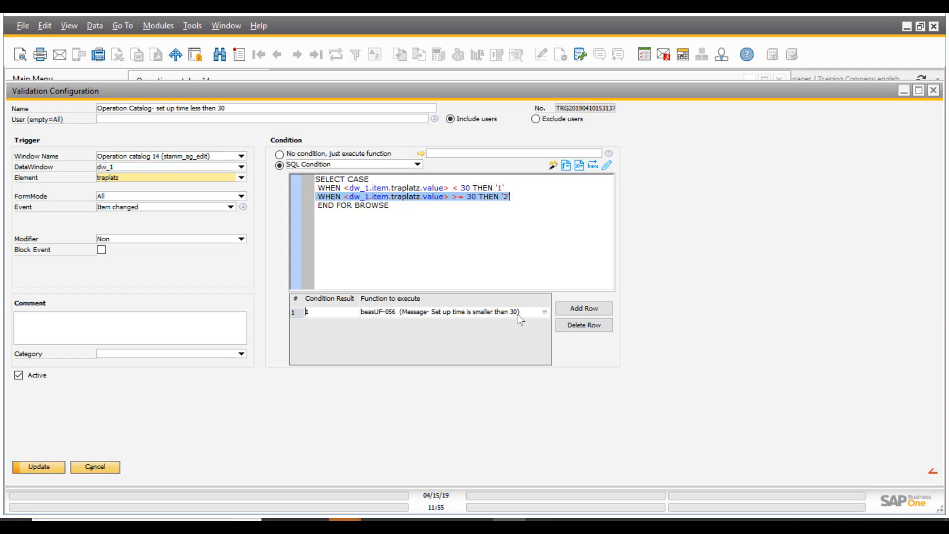
# - Open the function list for condition result 1, view the message definition of beasUF-056, and leave the list without a transfer
pyautogui.click(543, 311)
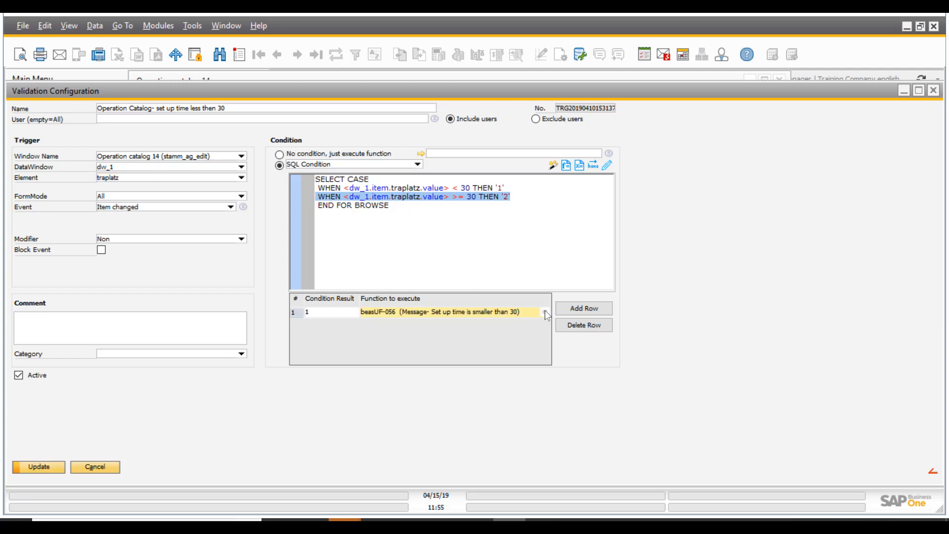
pyautogui.click(545, 312)
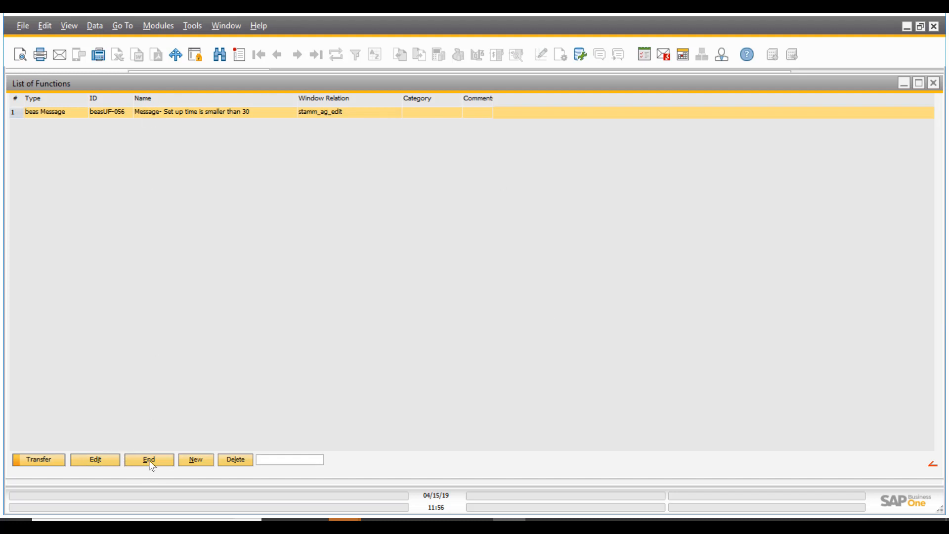
pyautogui.click(108, 458)
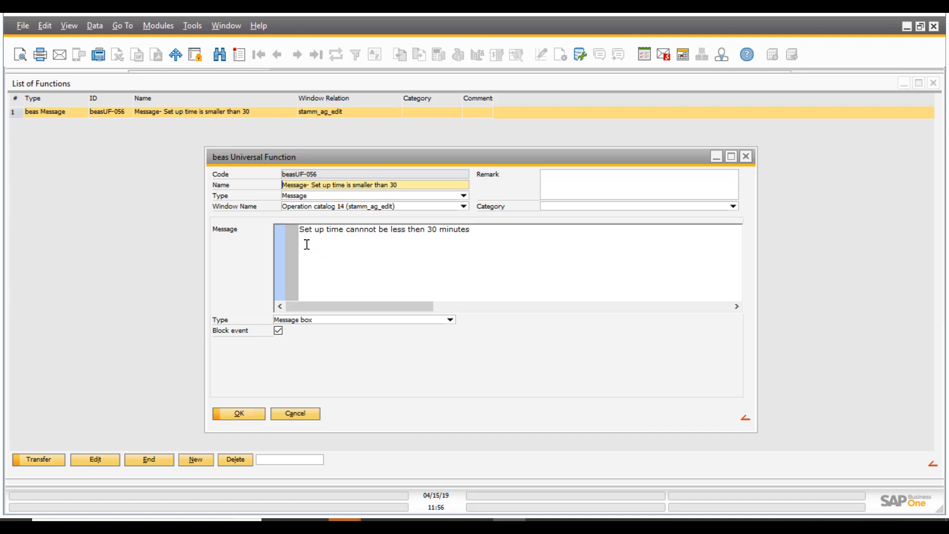
pyautogui.click(313, 414)
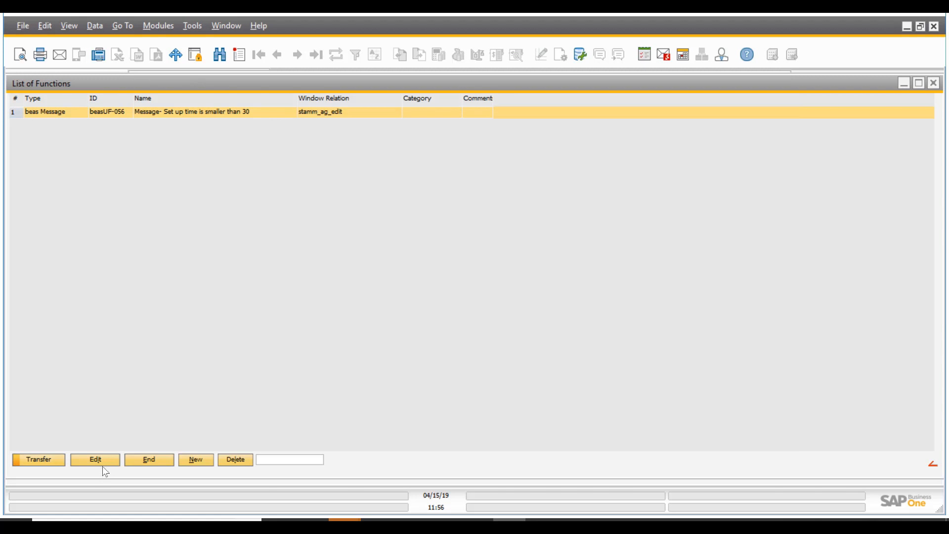
pyautogui.click(149, 459)
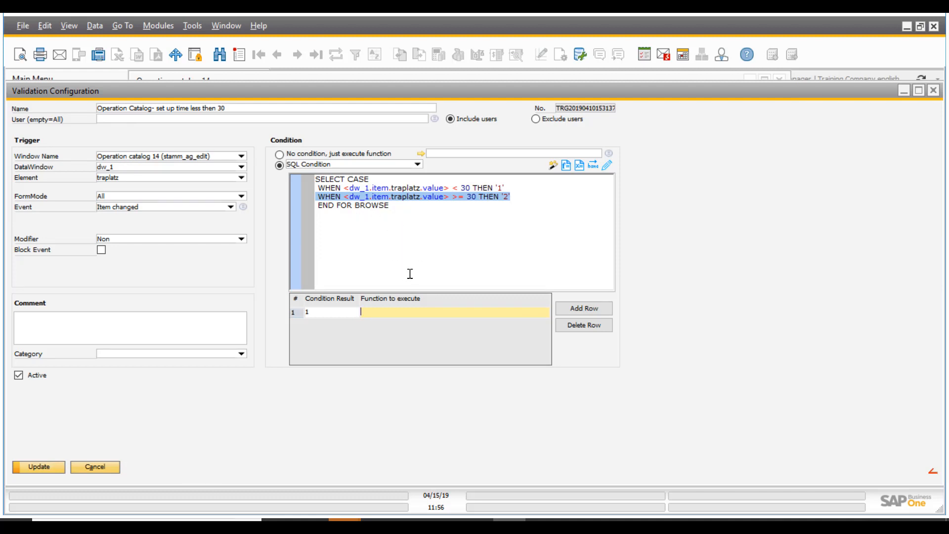
# - Cancel the validation configuration, return to the Operation catalog 14 window and close it
pyautogui.click(104, 468)
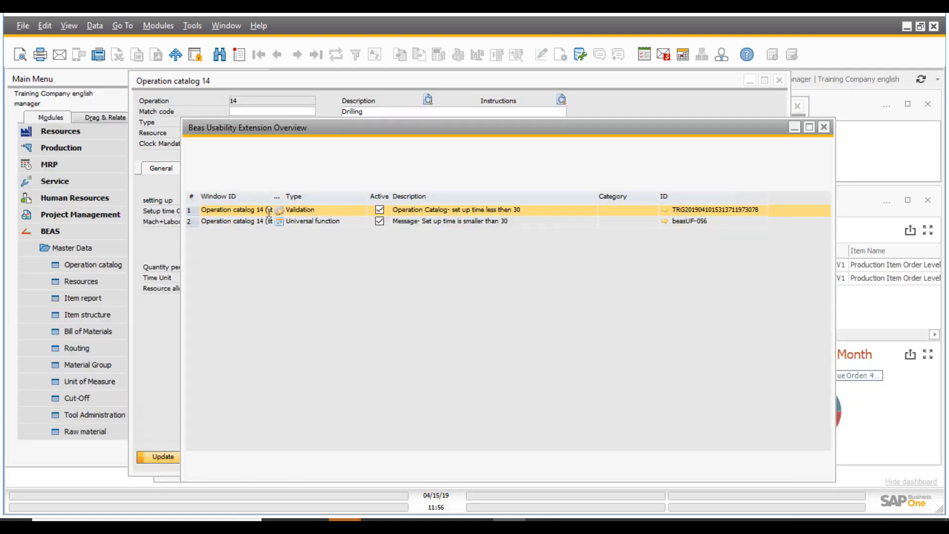
pyautogui.click(165, 244)
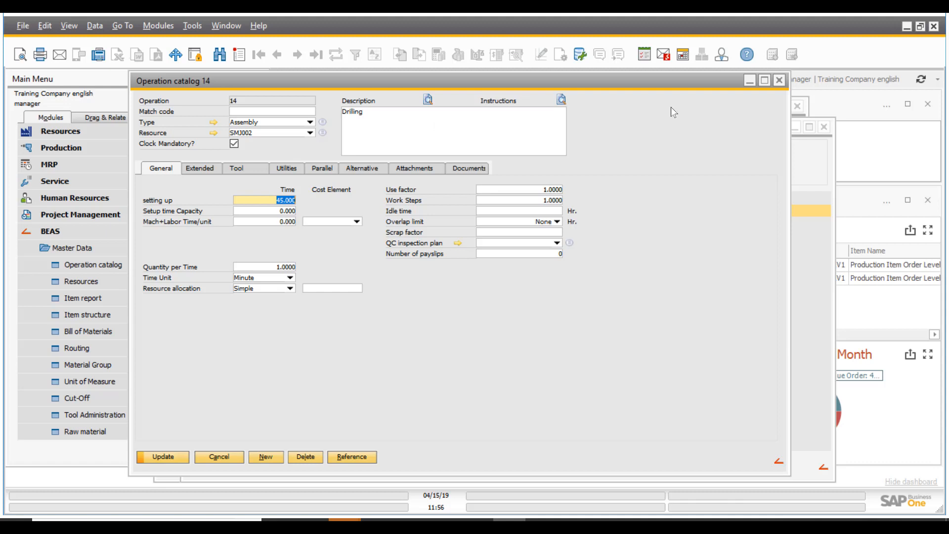
pyautogui.click(783, 84)
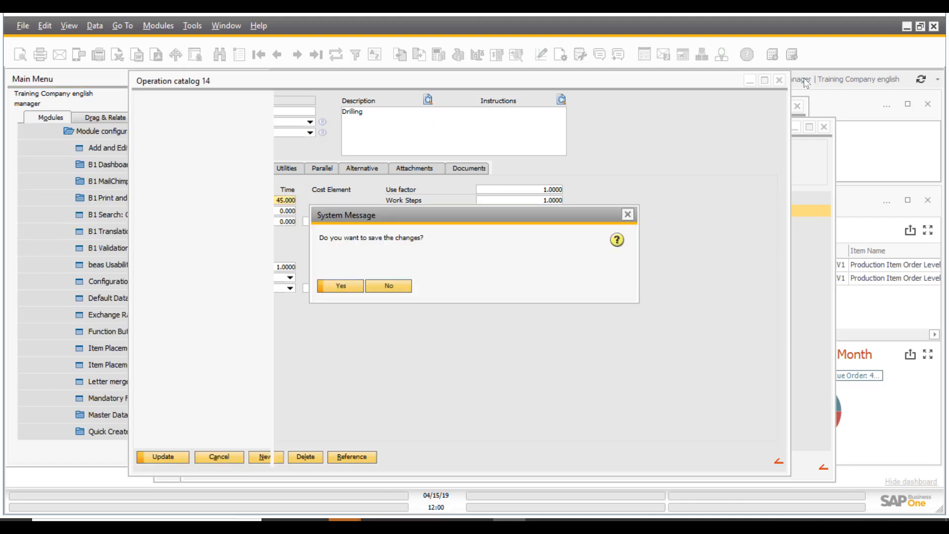